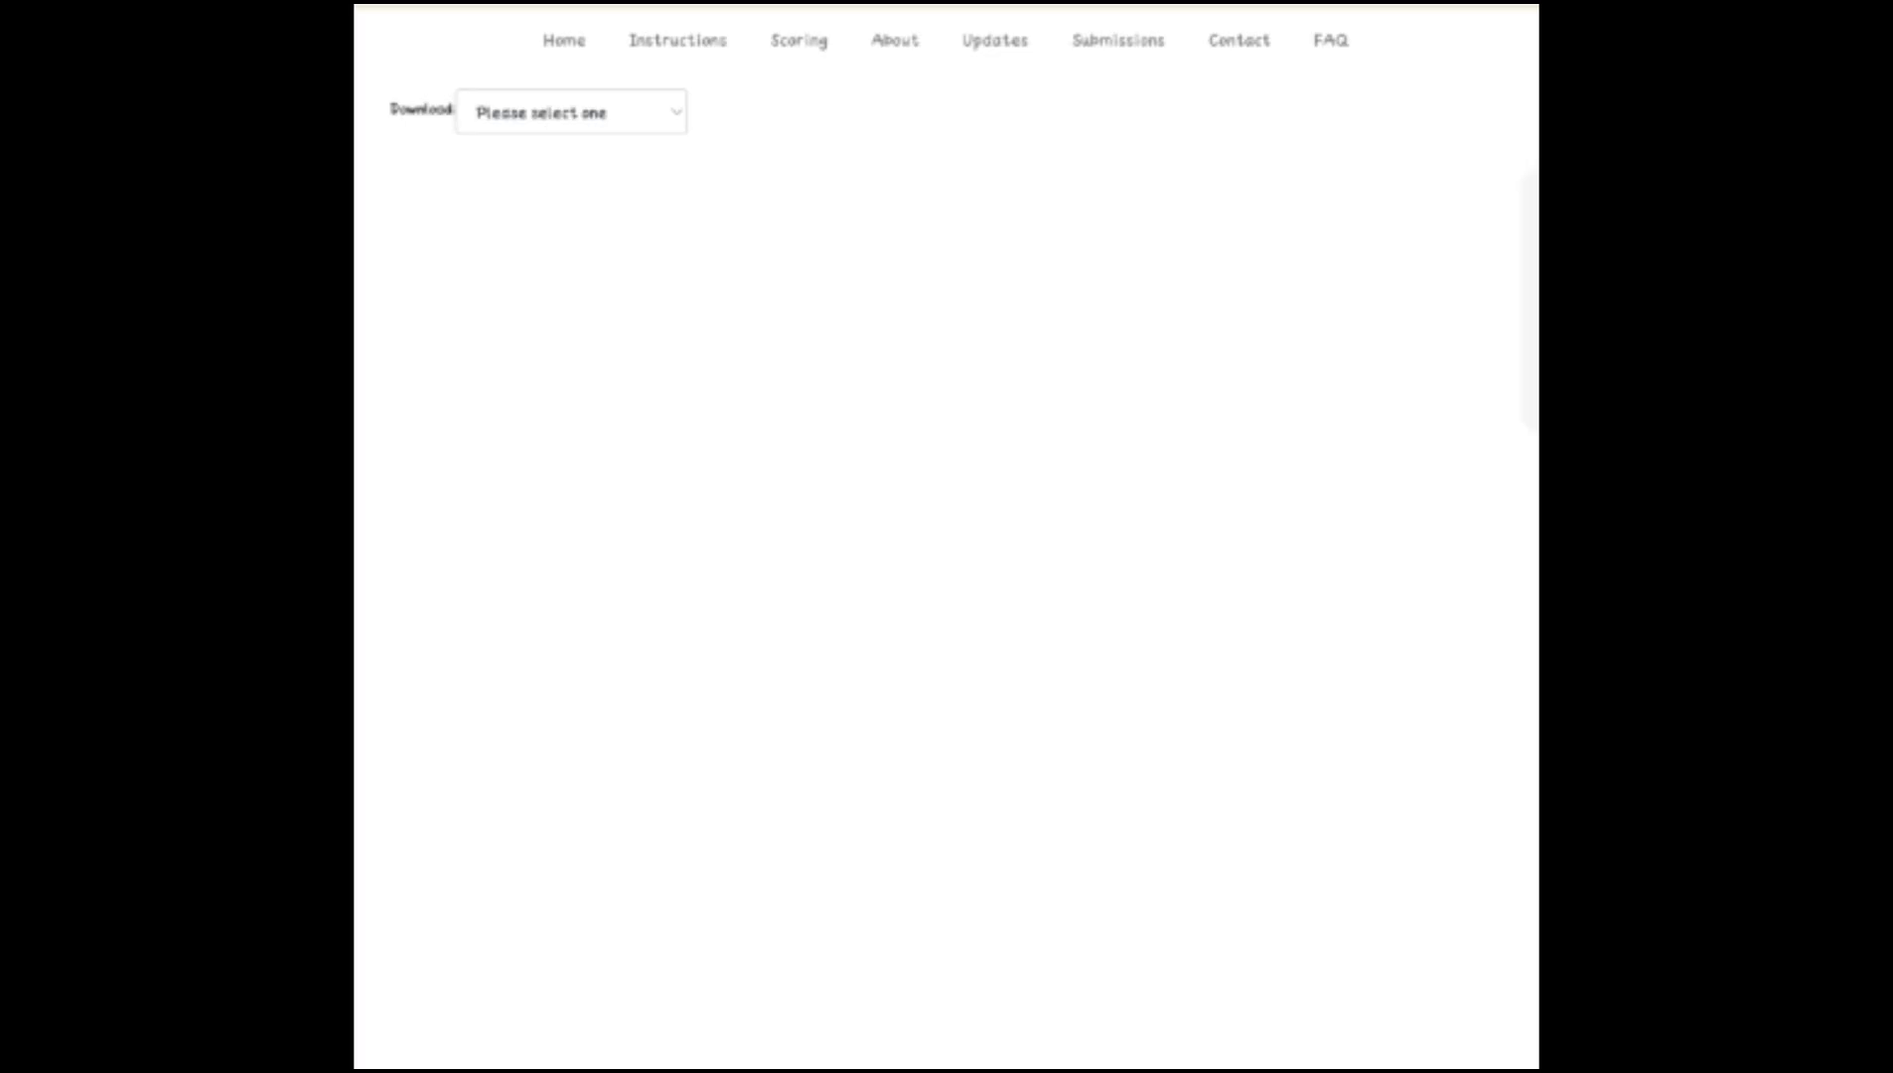
Examine the primer pairs table for the rank 5 target, scrolling across its coordinate, primer and Tm columns
click(614, 112)
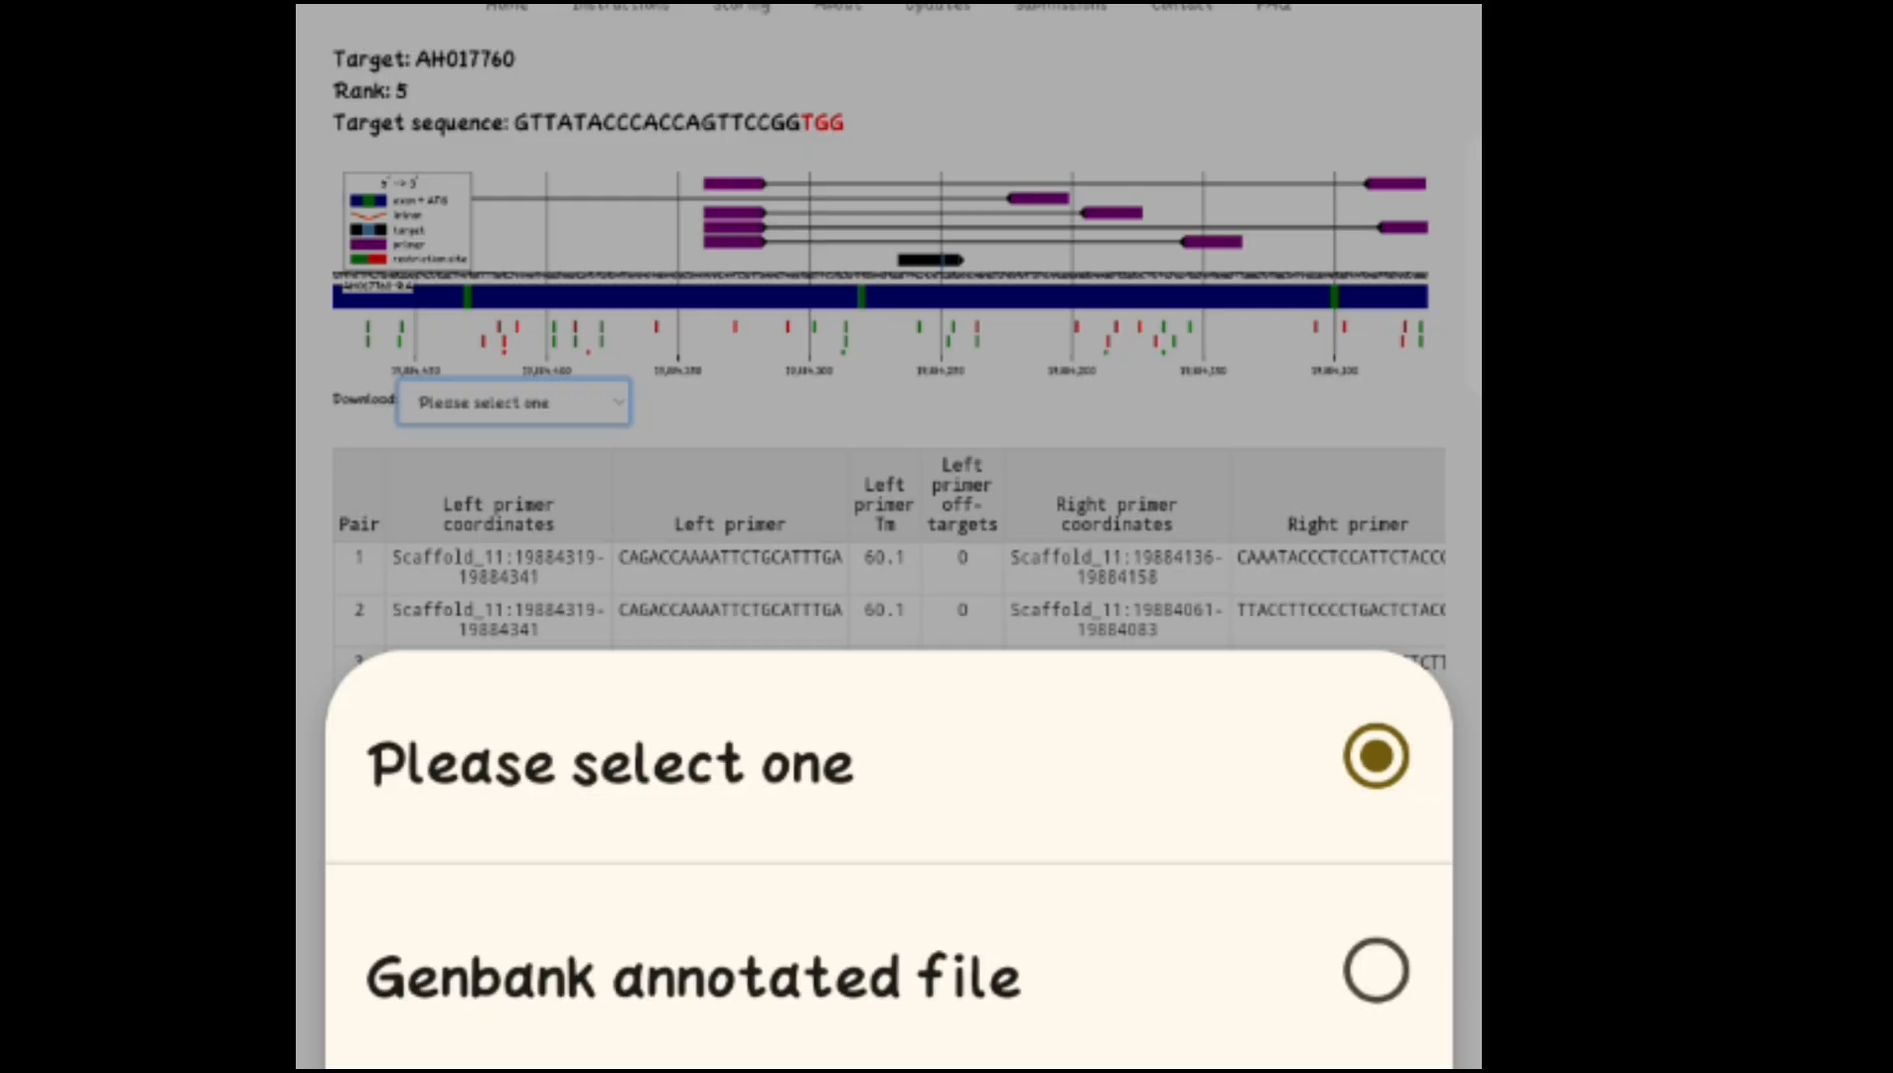
key(Escape)
scroll(1217, 667, up, 3)
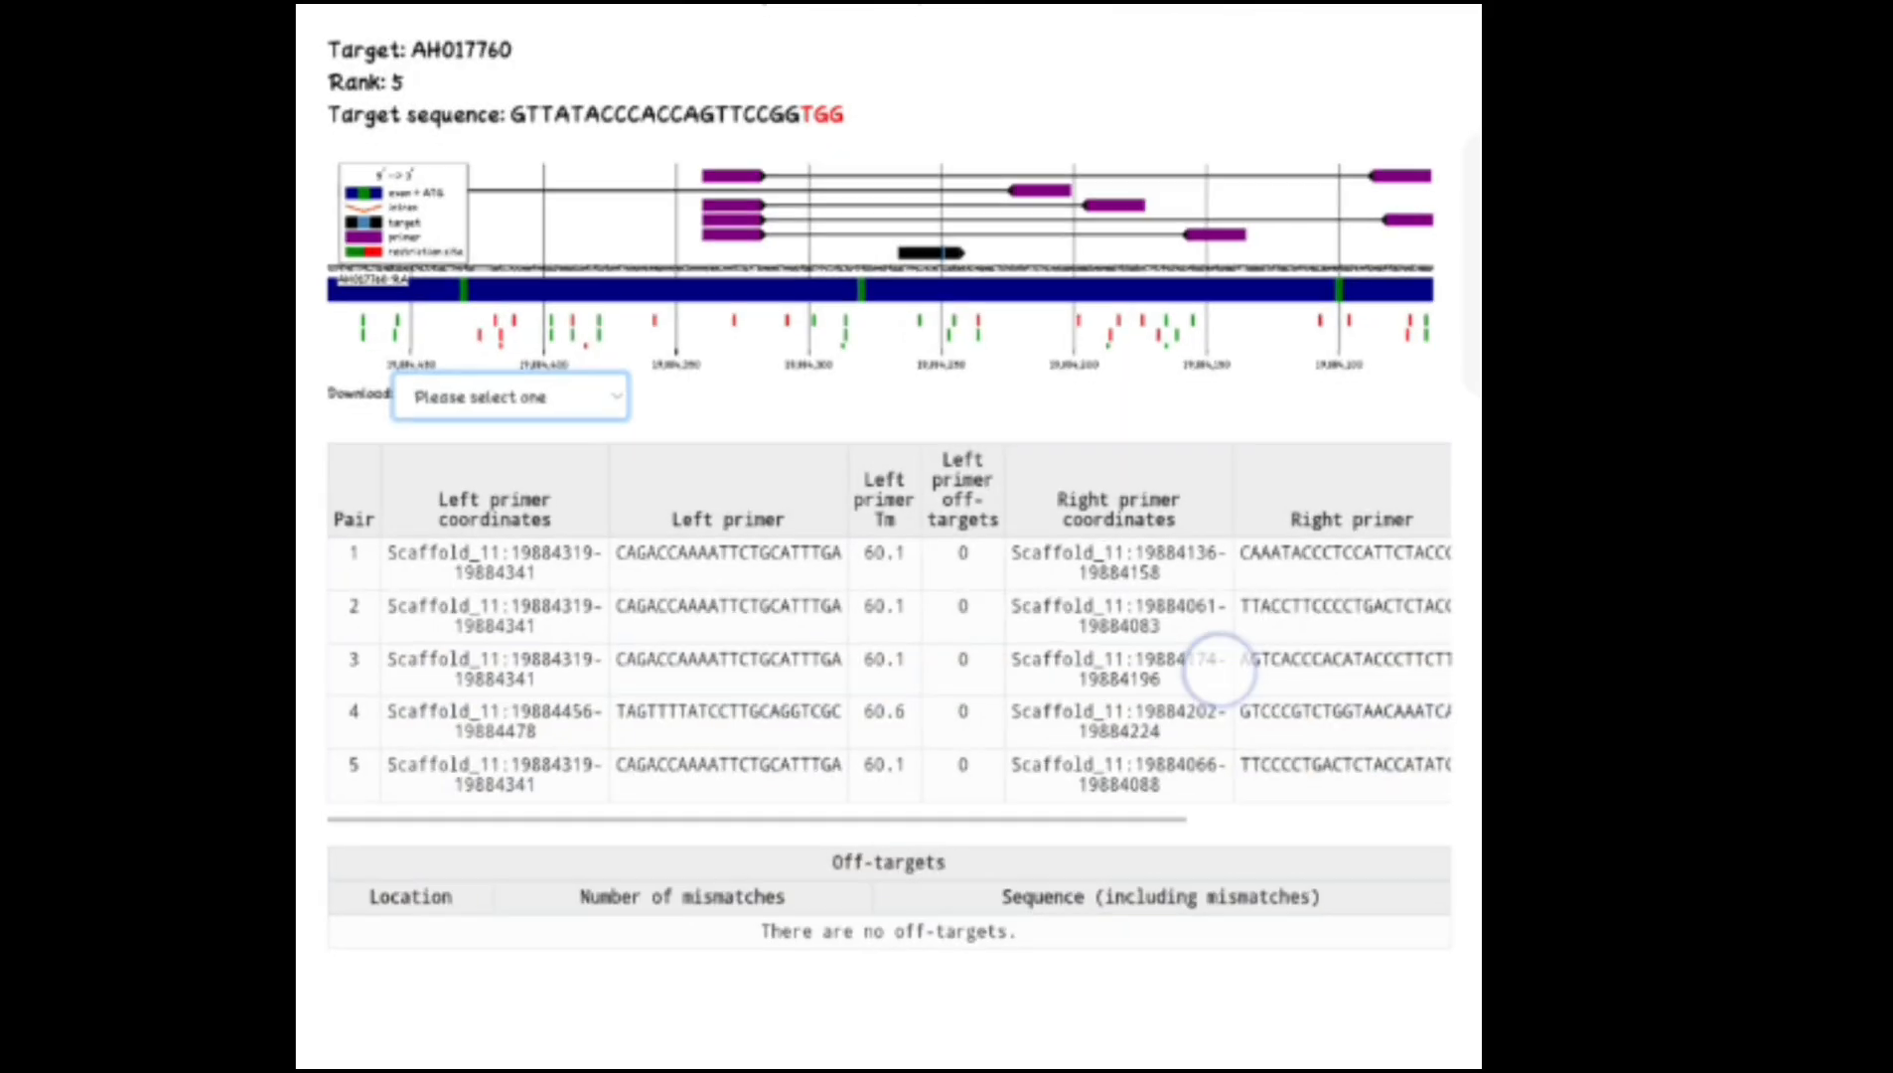
scroll(1276, 664, down, 1)
scroll(1083, 830, up, 3)
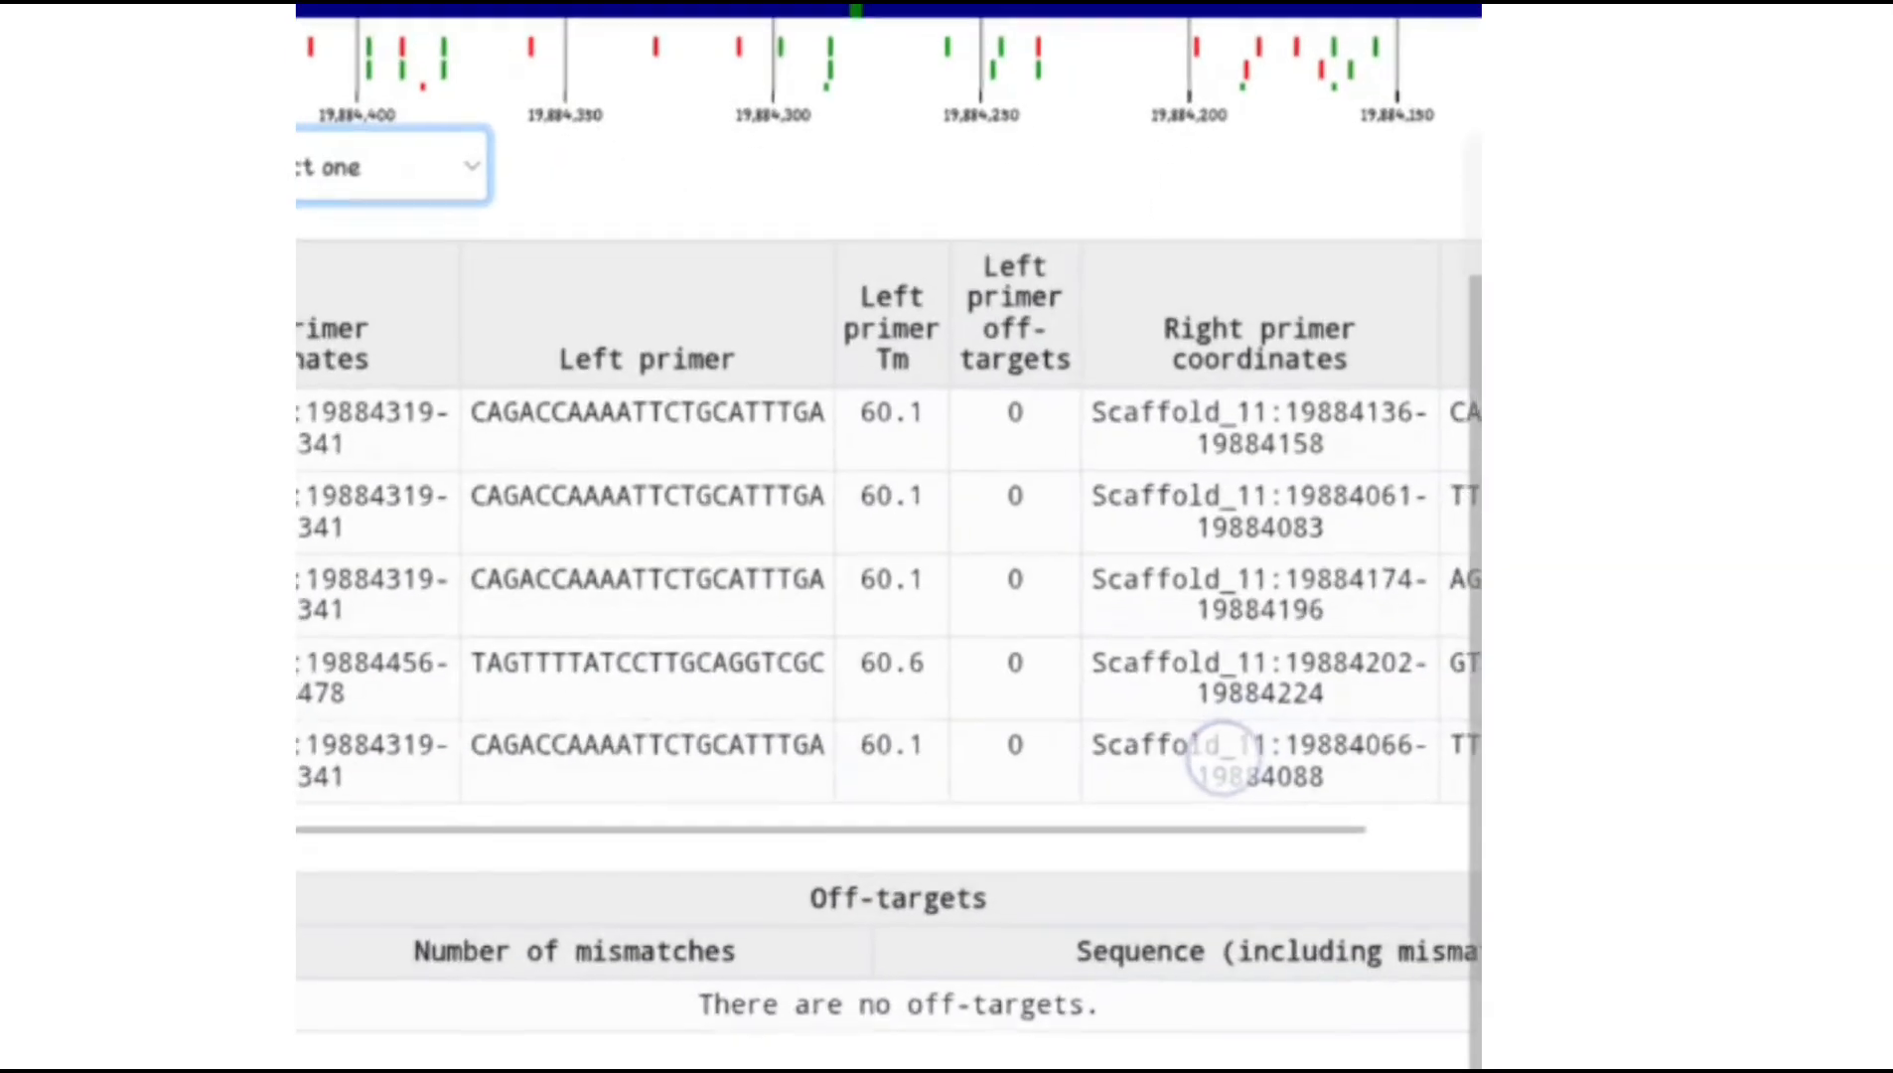
drag(1283, 726, 829, 760)
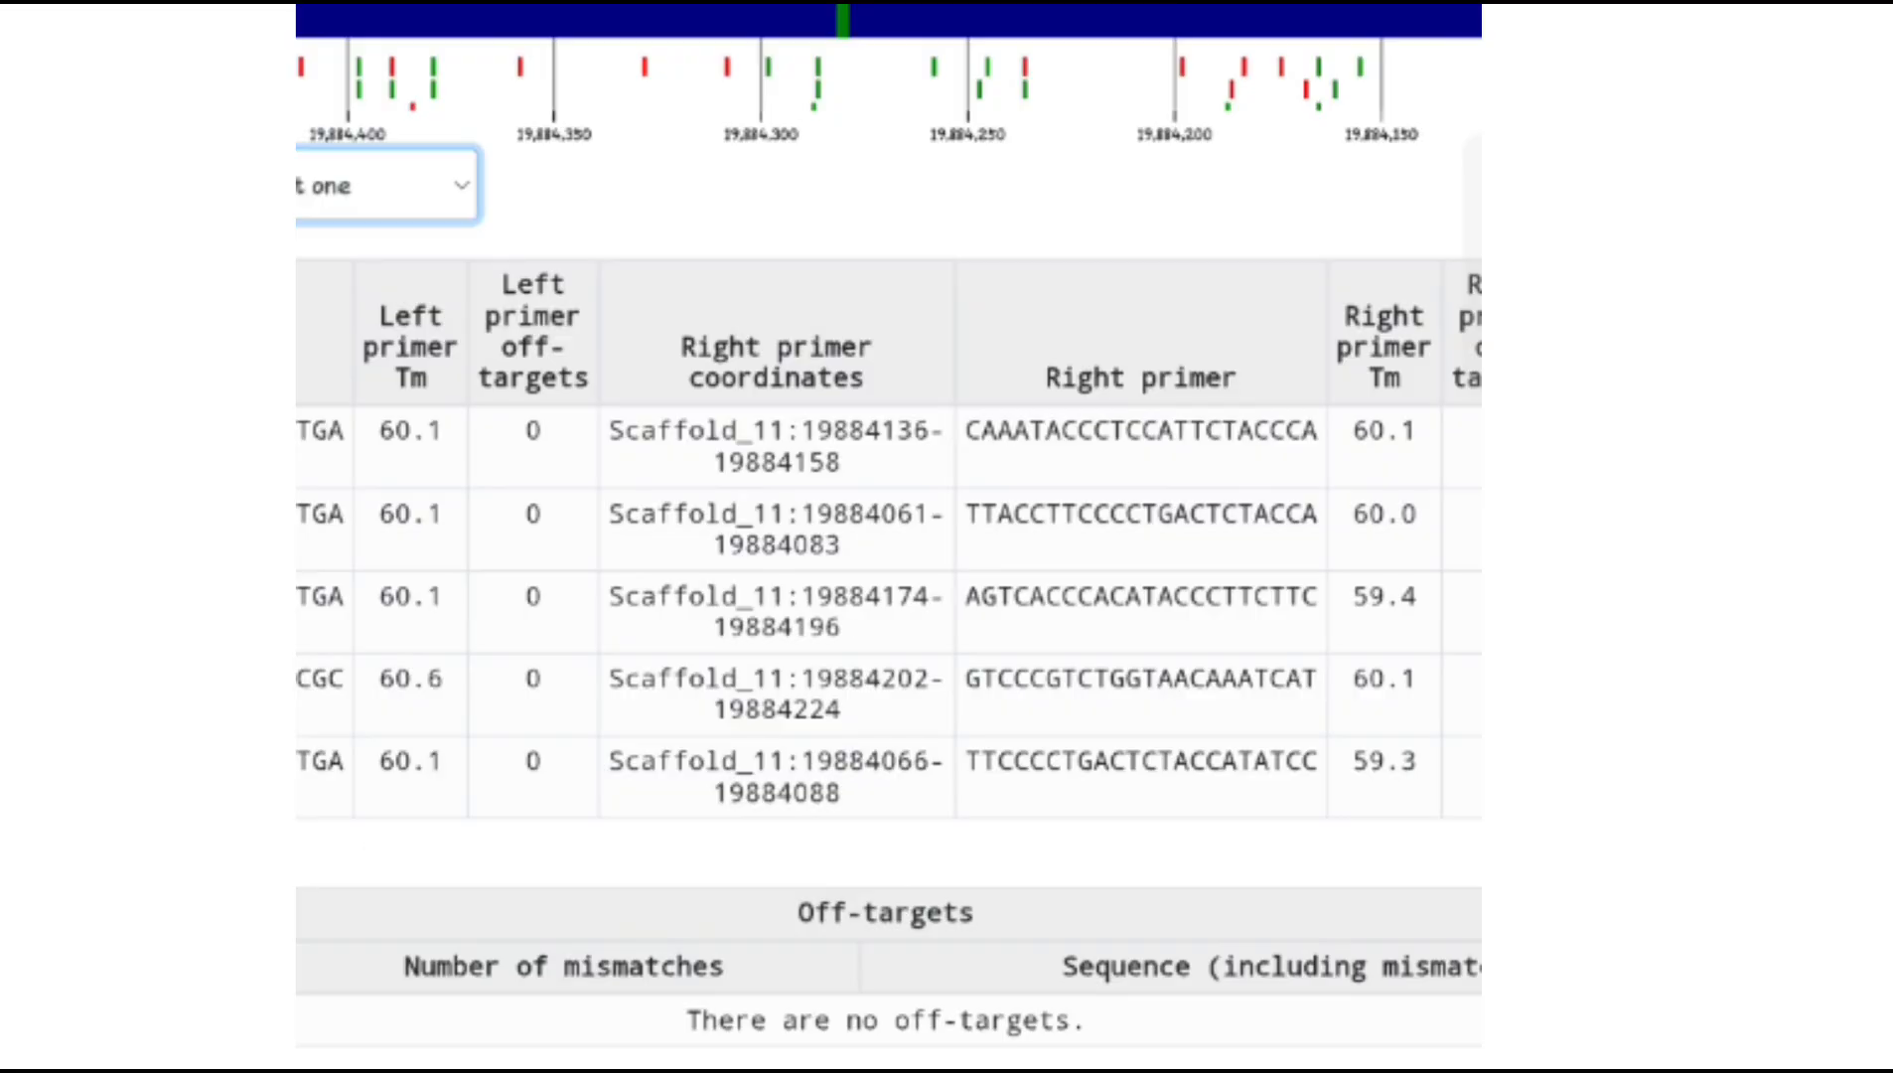
drag(1199, 756, 955, 810)
scroll(1368, 726, down, 3)
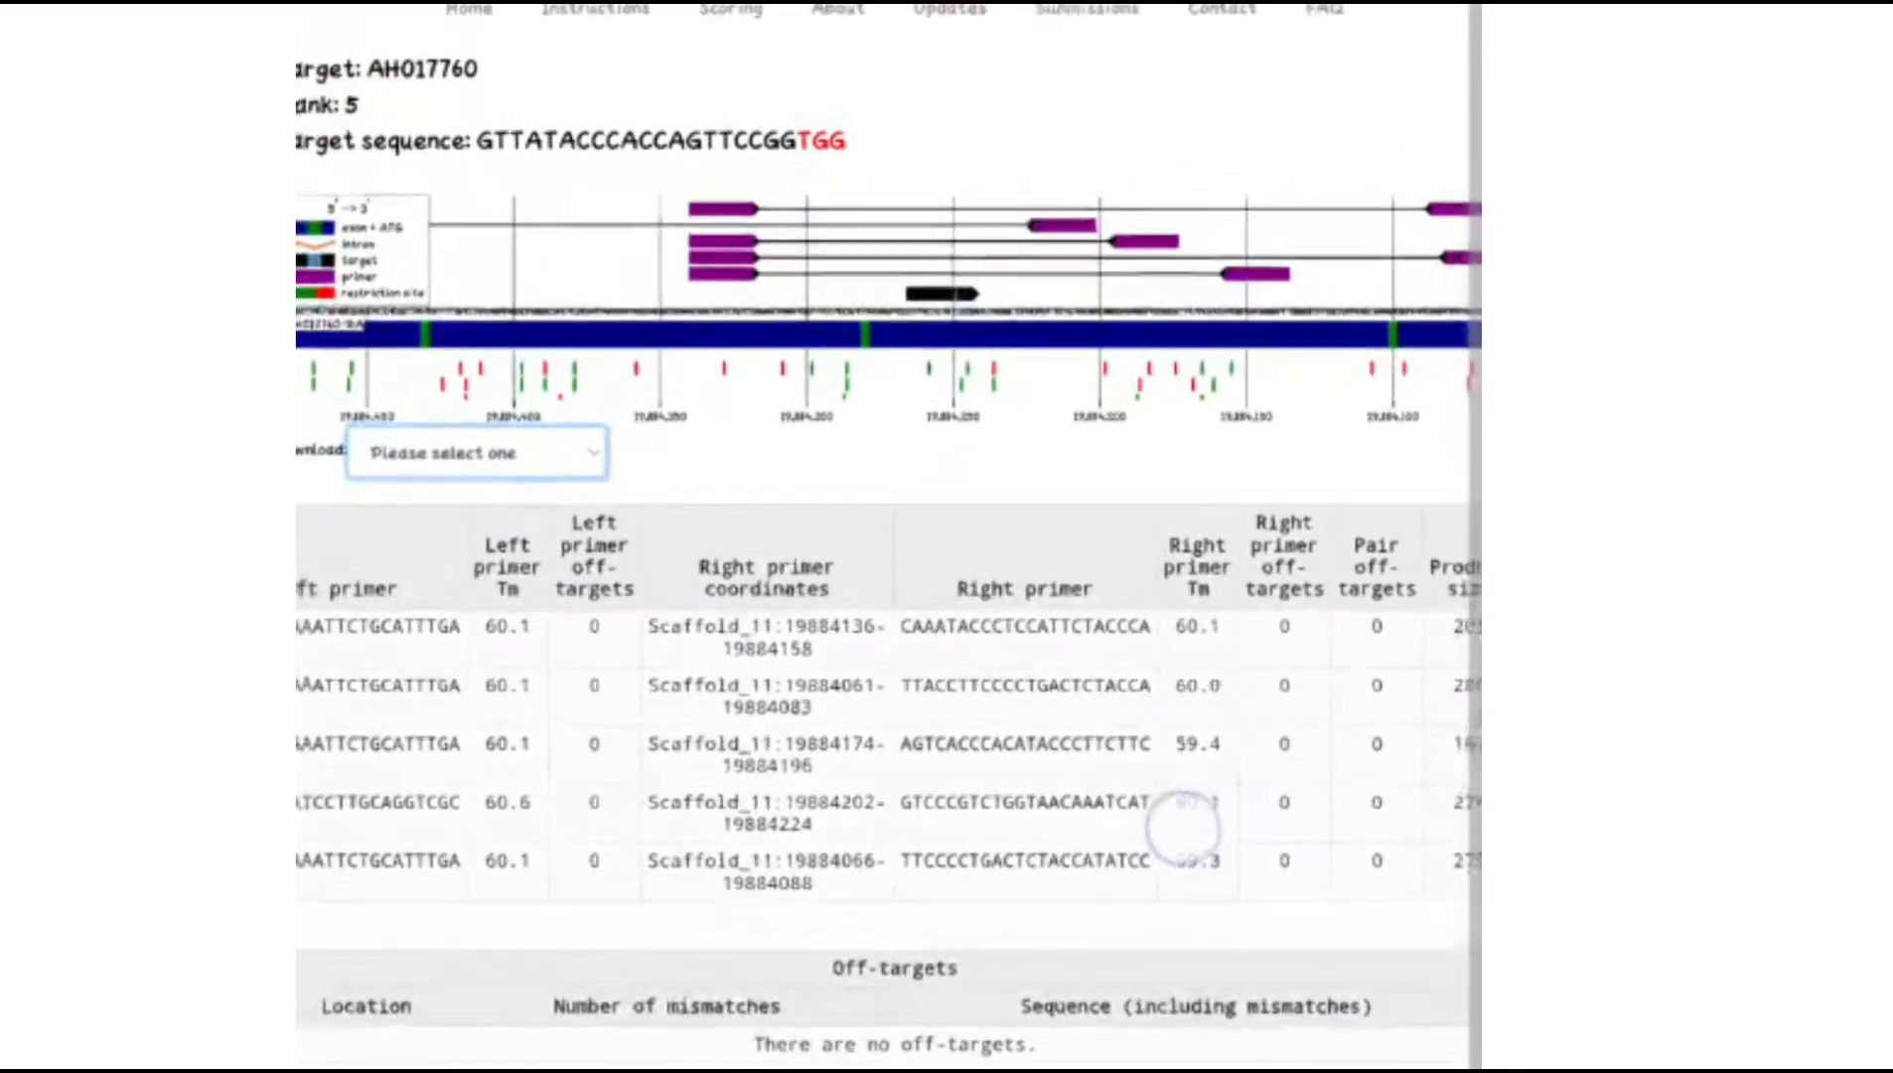
scroll(1158, 671, up, 3)
Pan and zoom the gene map to inspect where the primers and restriction sites lie around the target
drag(996, 228, 1291, 553)
drag(1157, 385, 1274, 387)
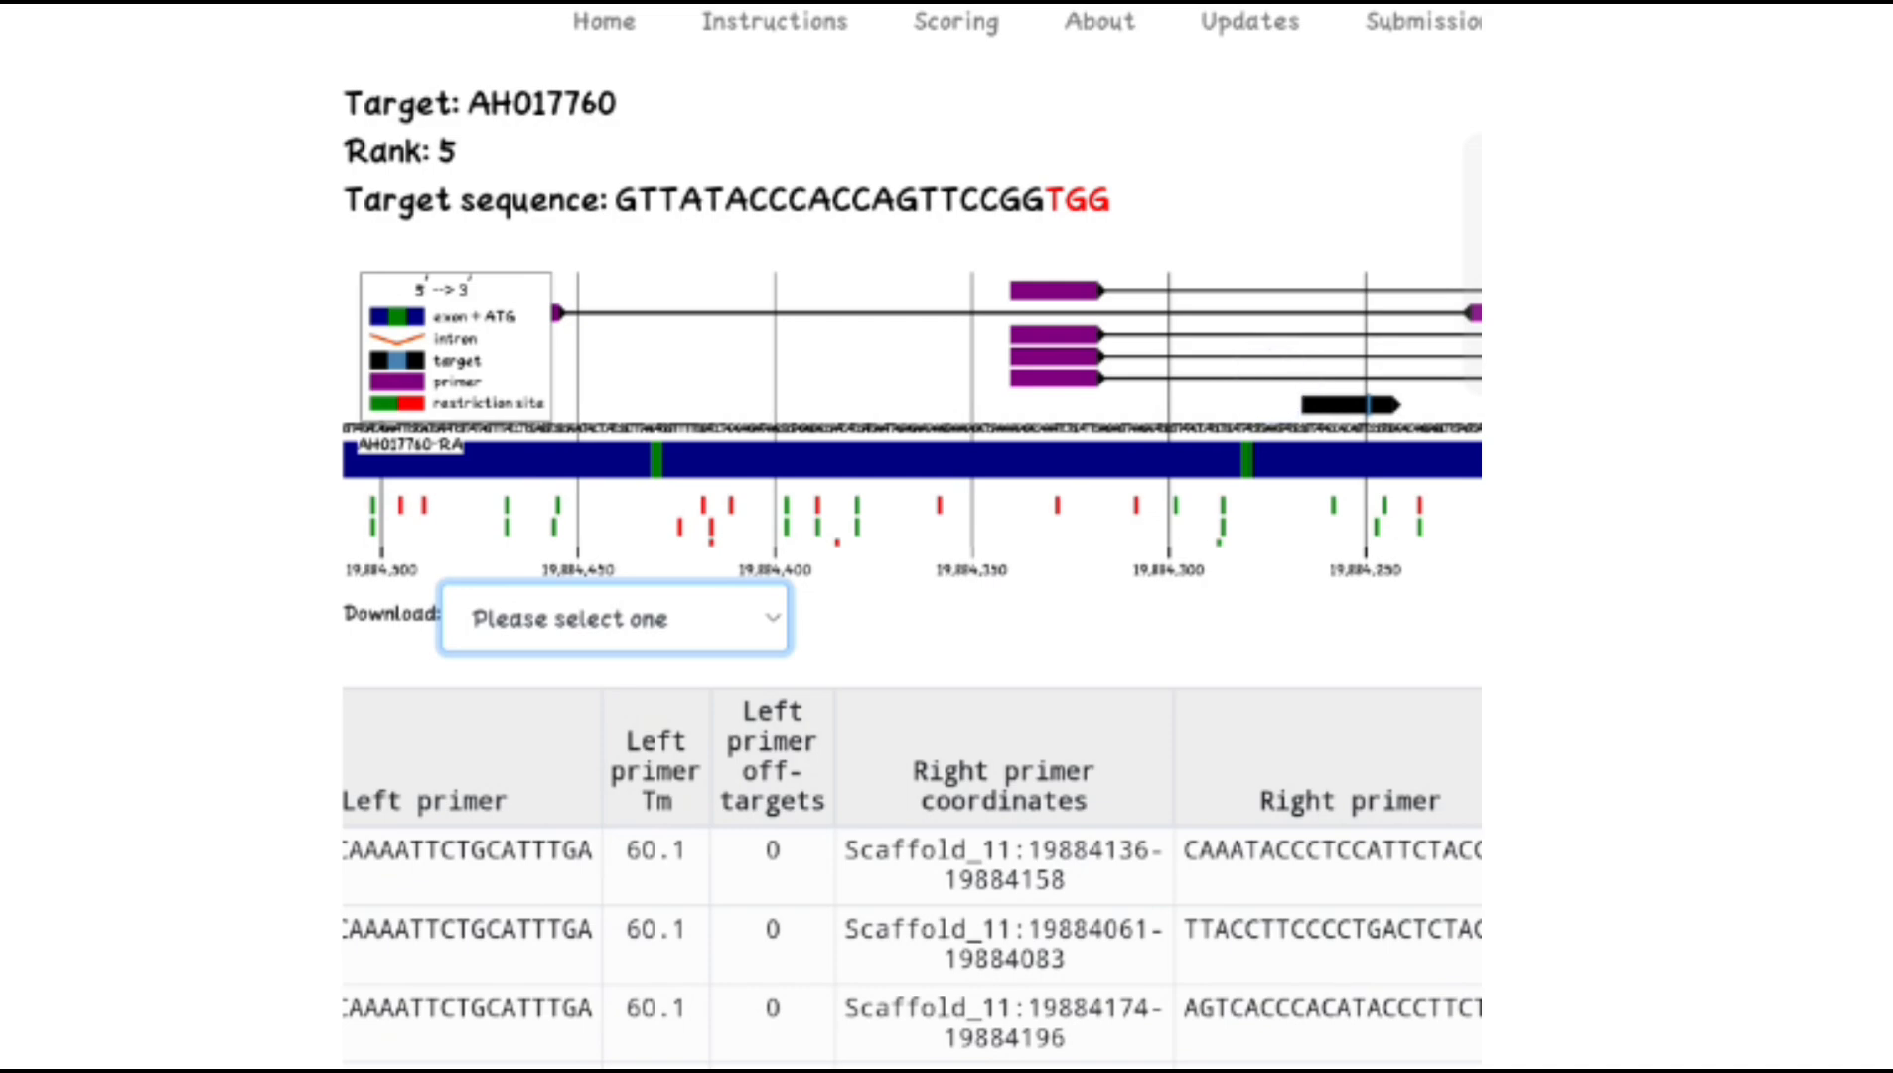
drag(1134, 399, 1369, 400)
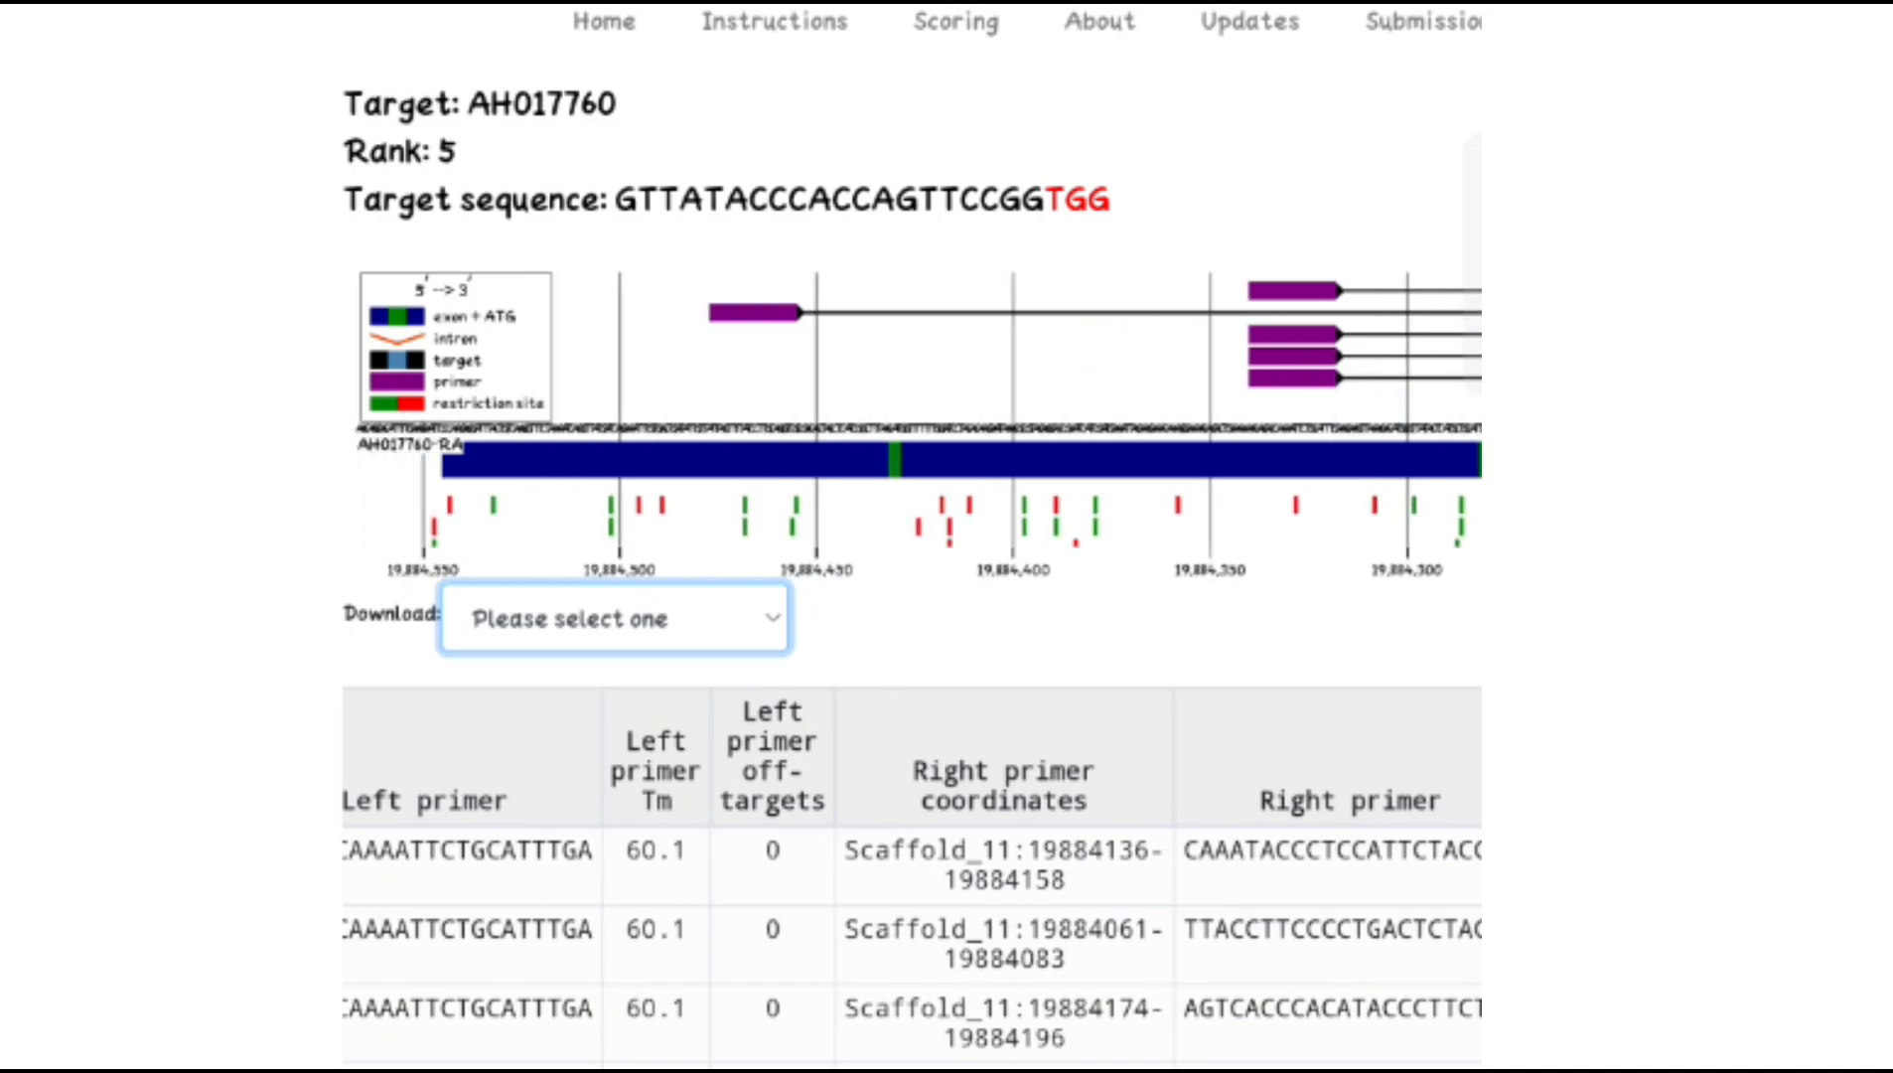
drag(1291, 547, 1222, 551)
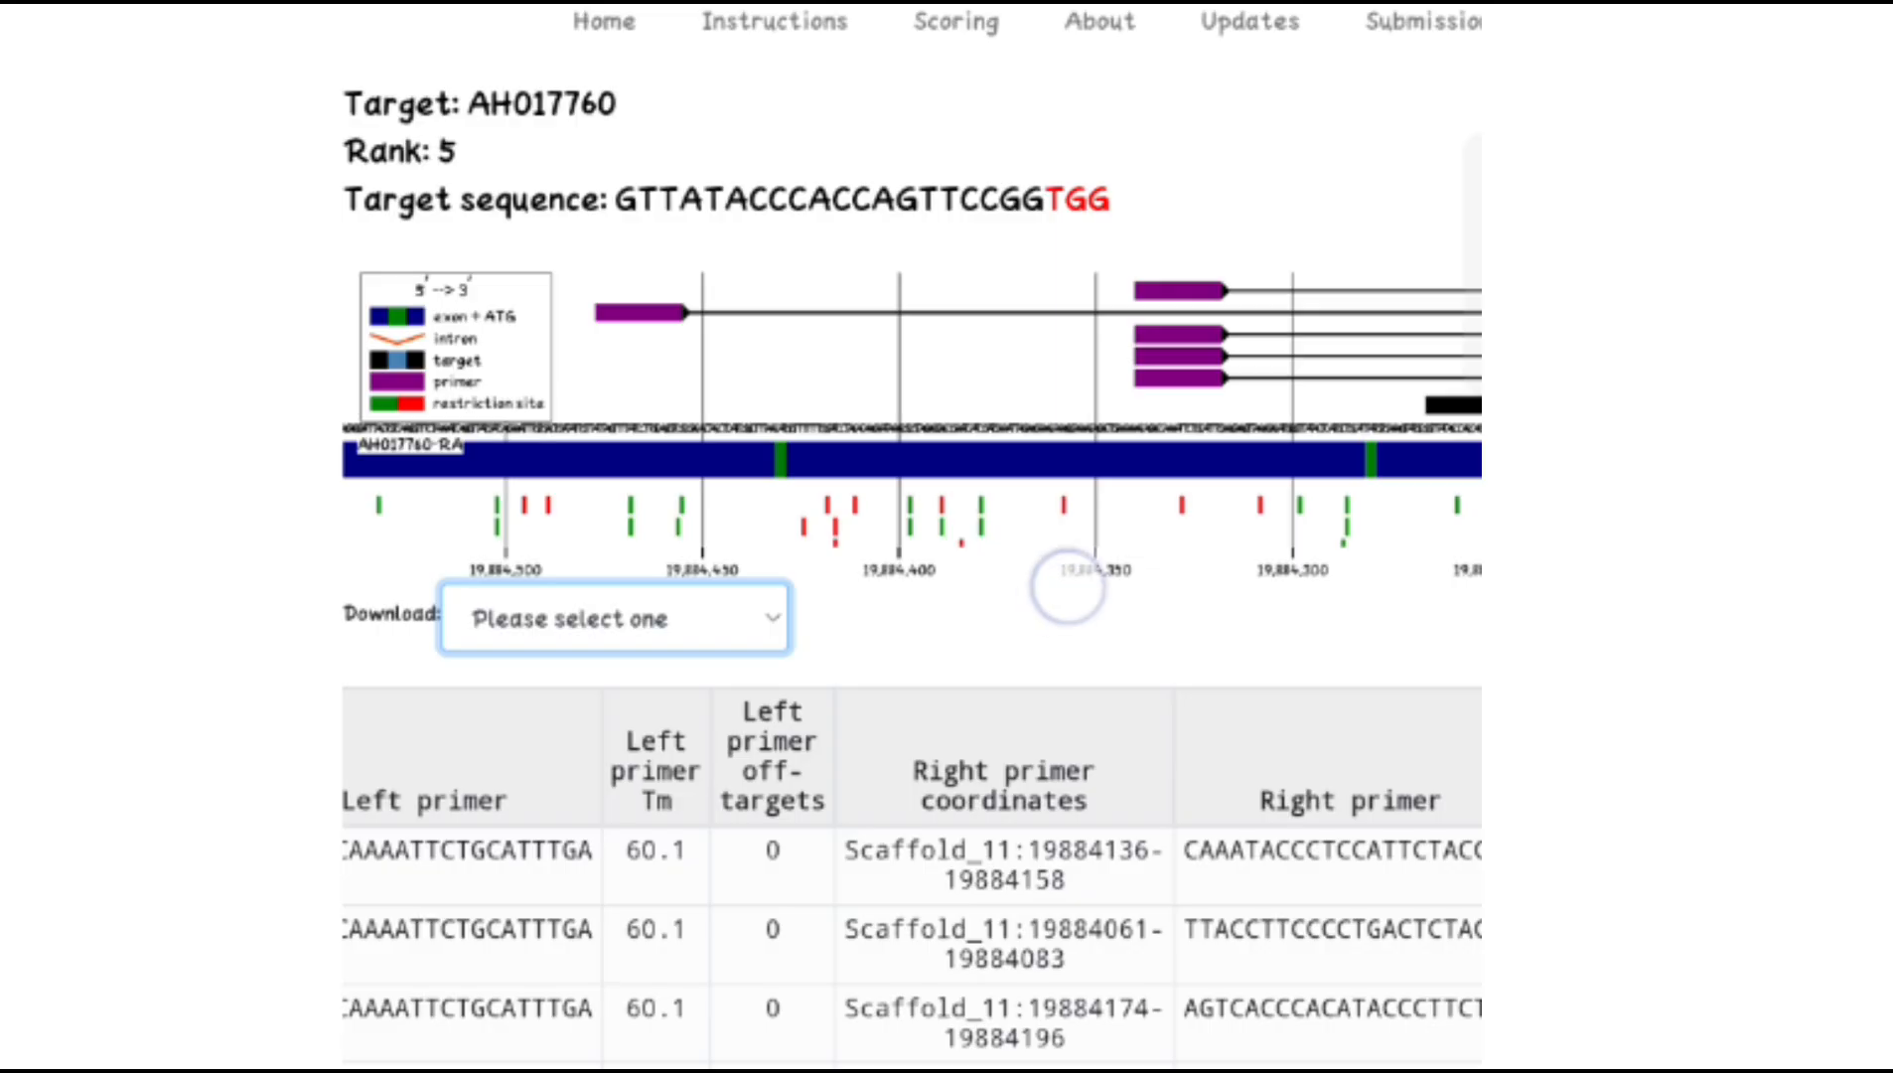
scroll(1067, 586, up, 5)
drag(985, 645, 1242, 651)
drag(1043, 621, 1034, 1027)
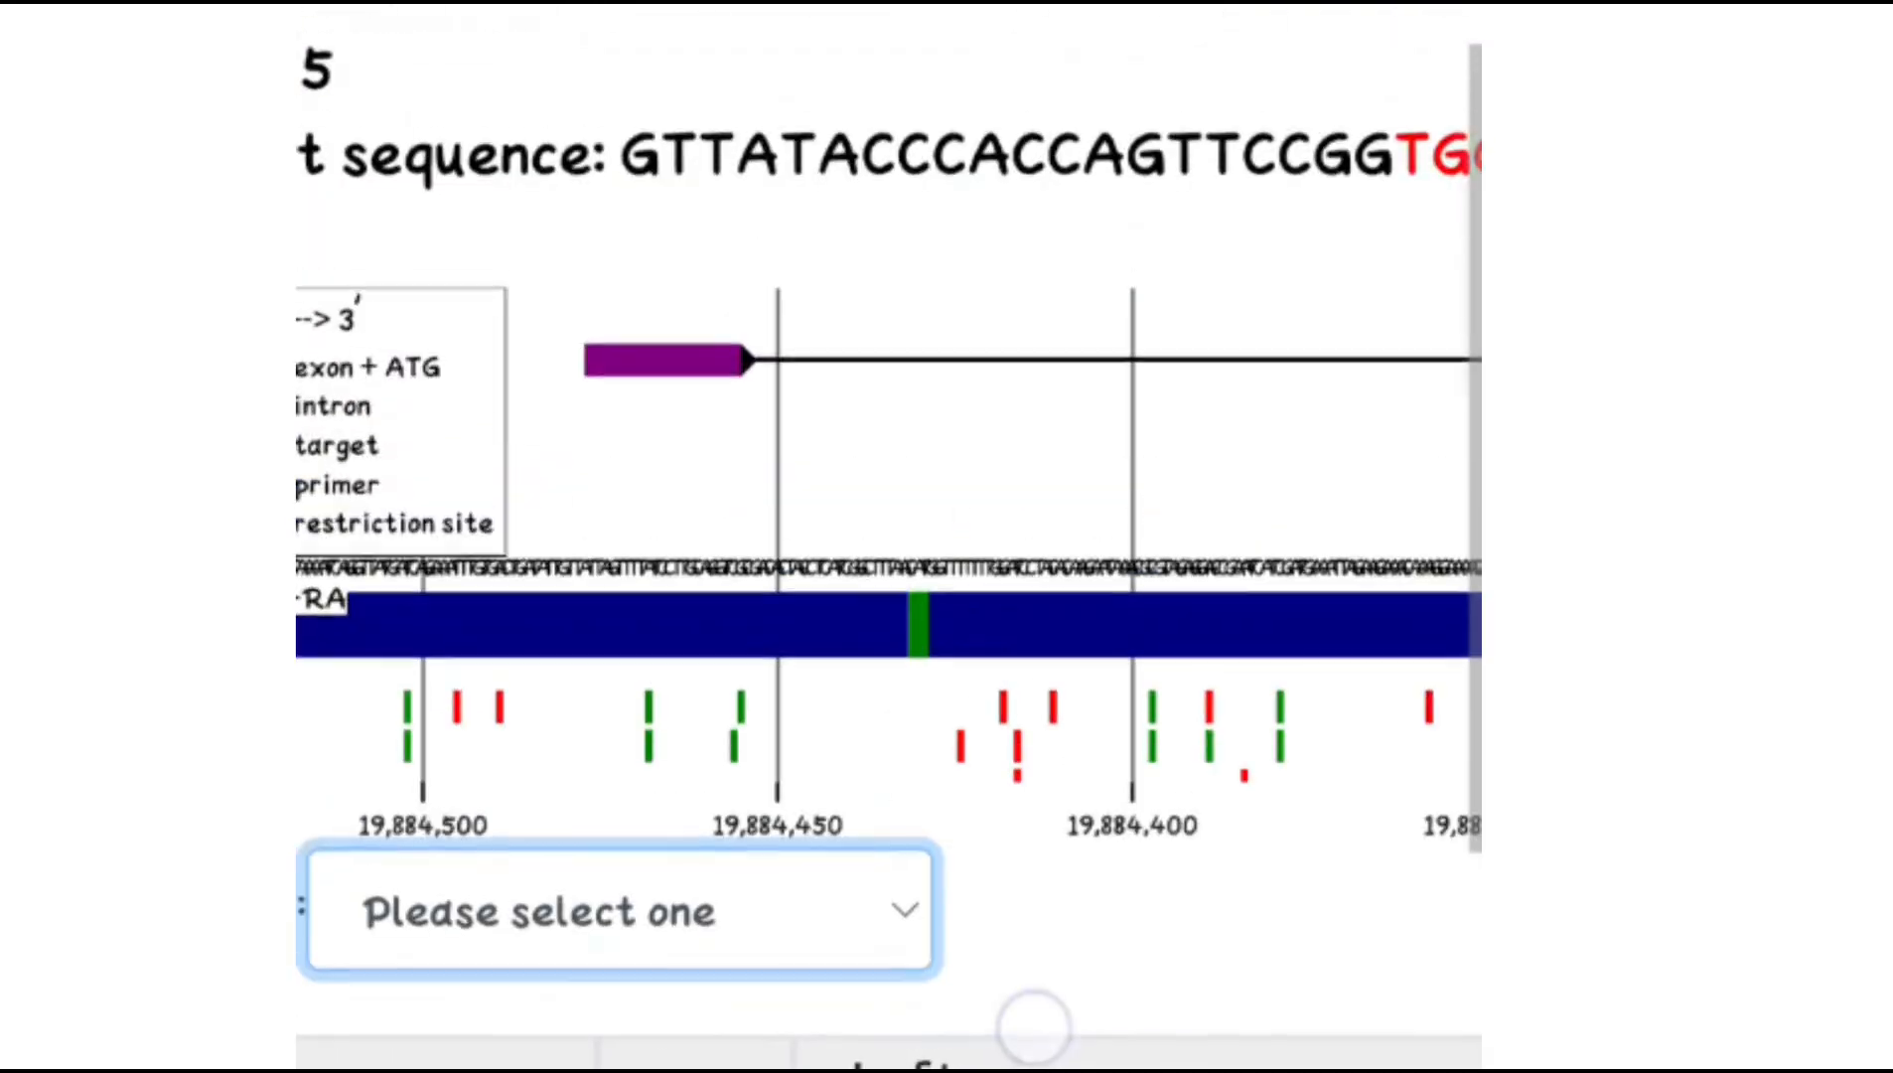
drag(1132, 635, 1351, 634)
drag(819, 467, 1279, 422)
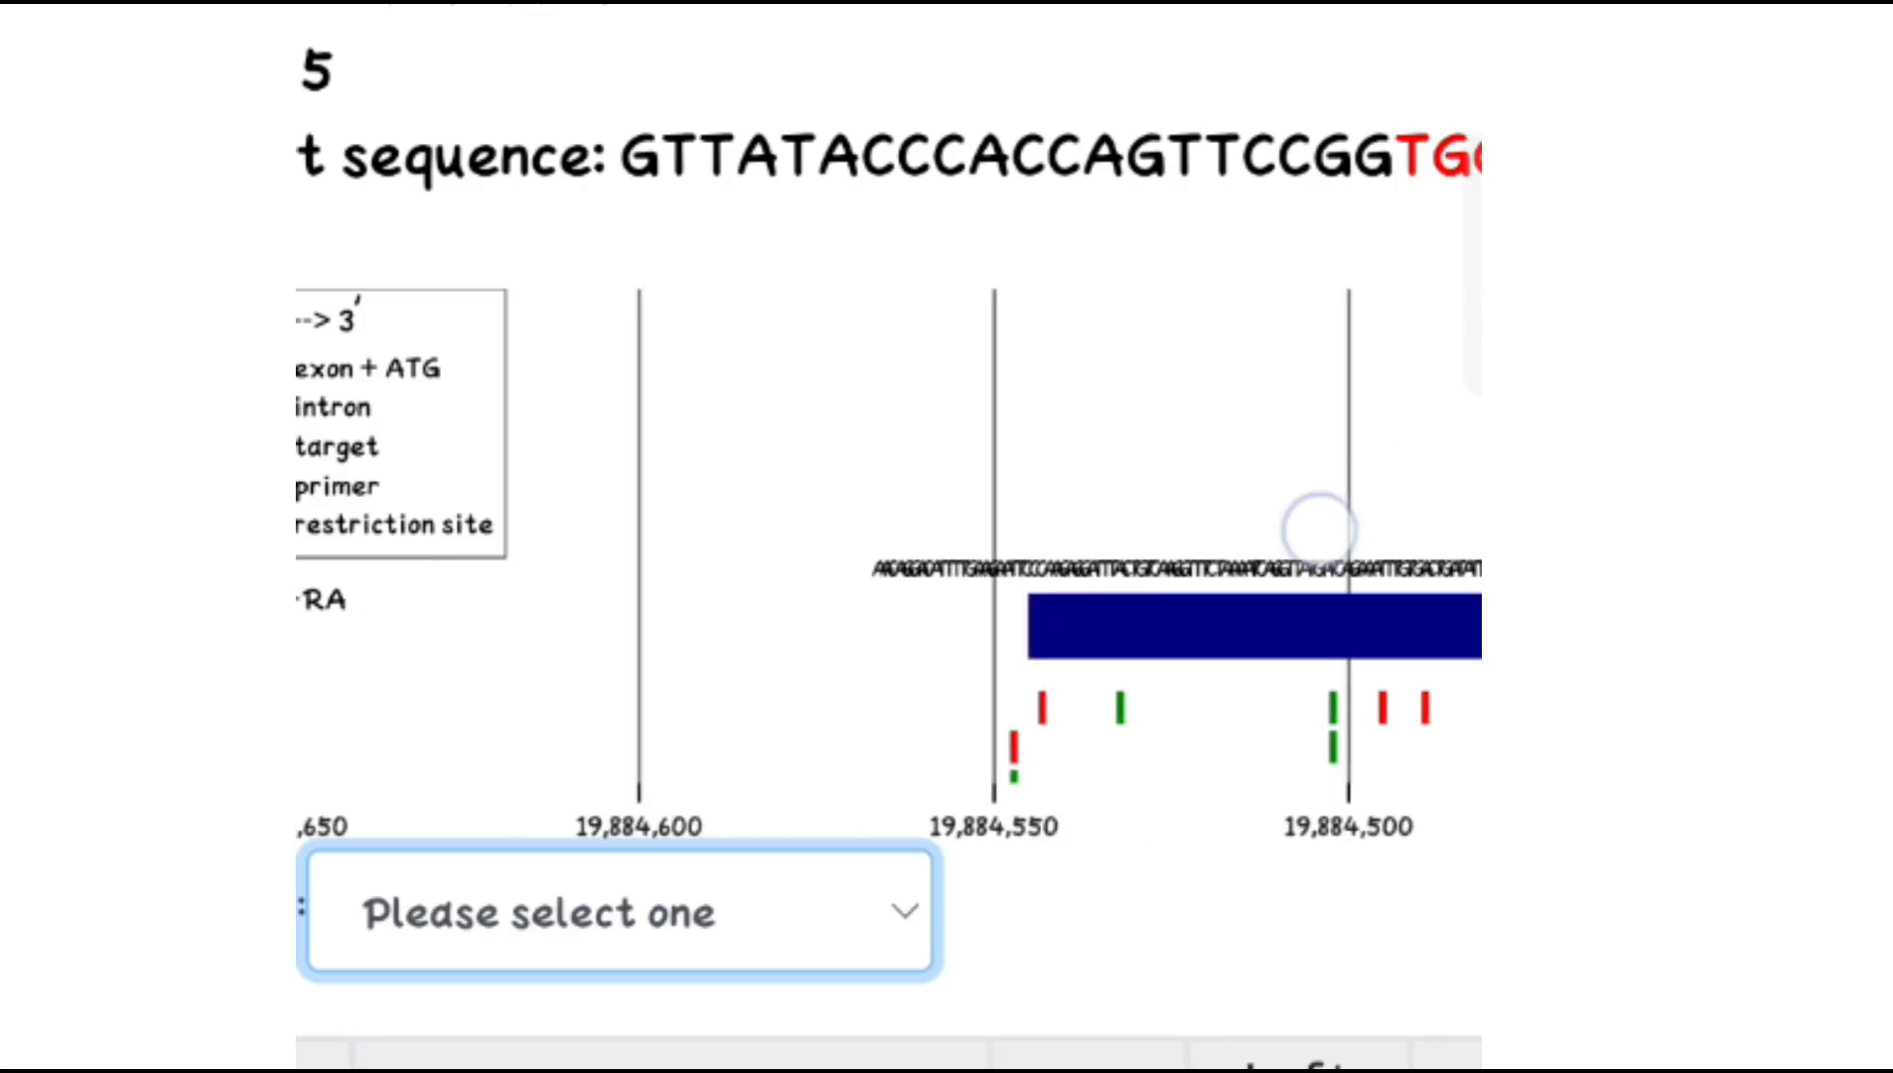
drag(1319, 529, 1154, 645)
scroll(888, 596, down, 5)
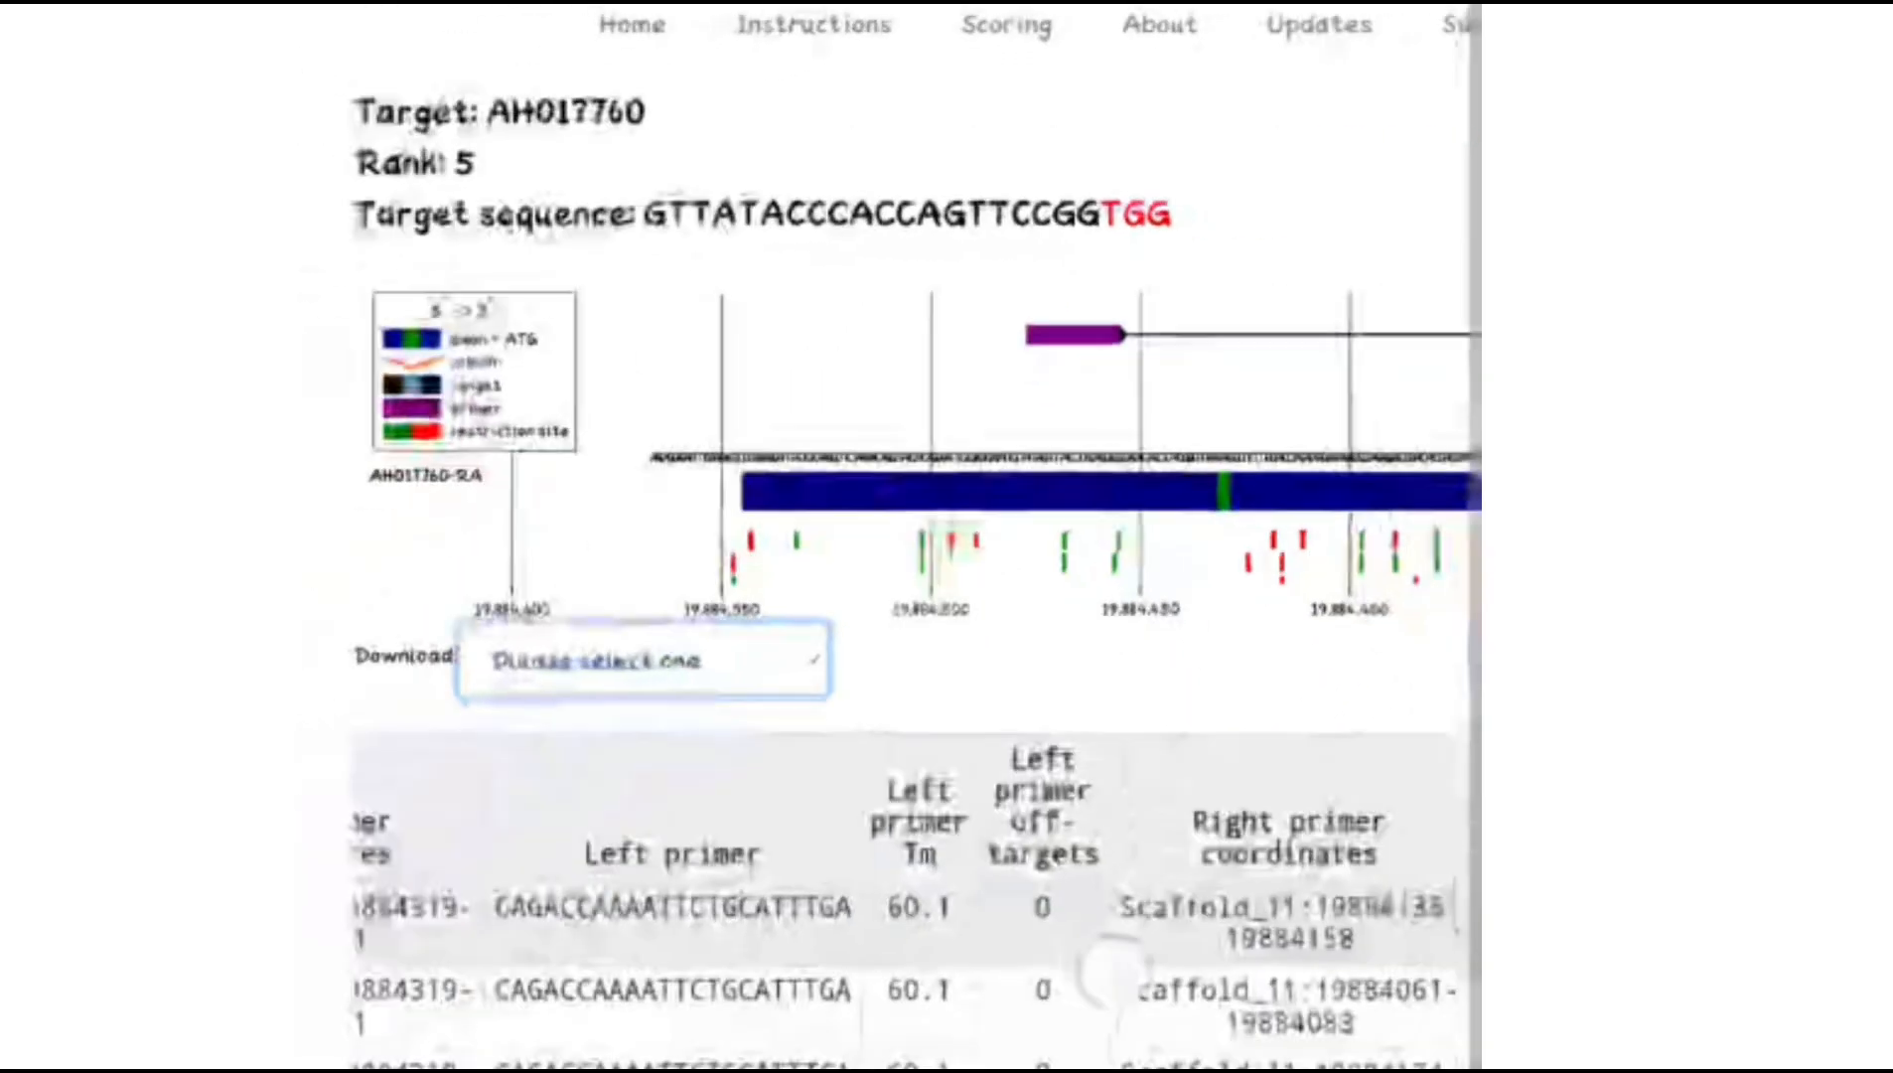
Review the primer table and the off-targets section for the rank 5 target
scroll(1145, 954, up, 2)
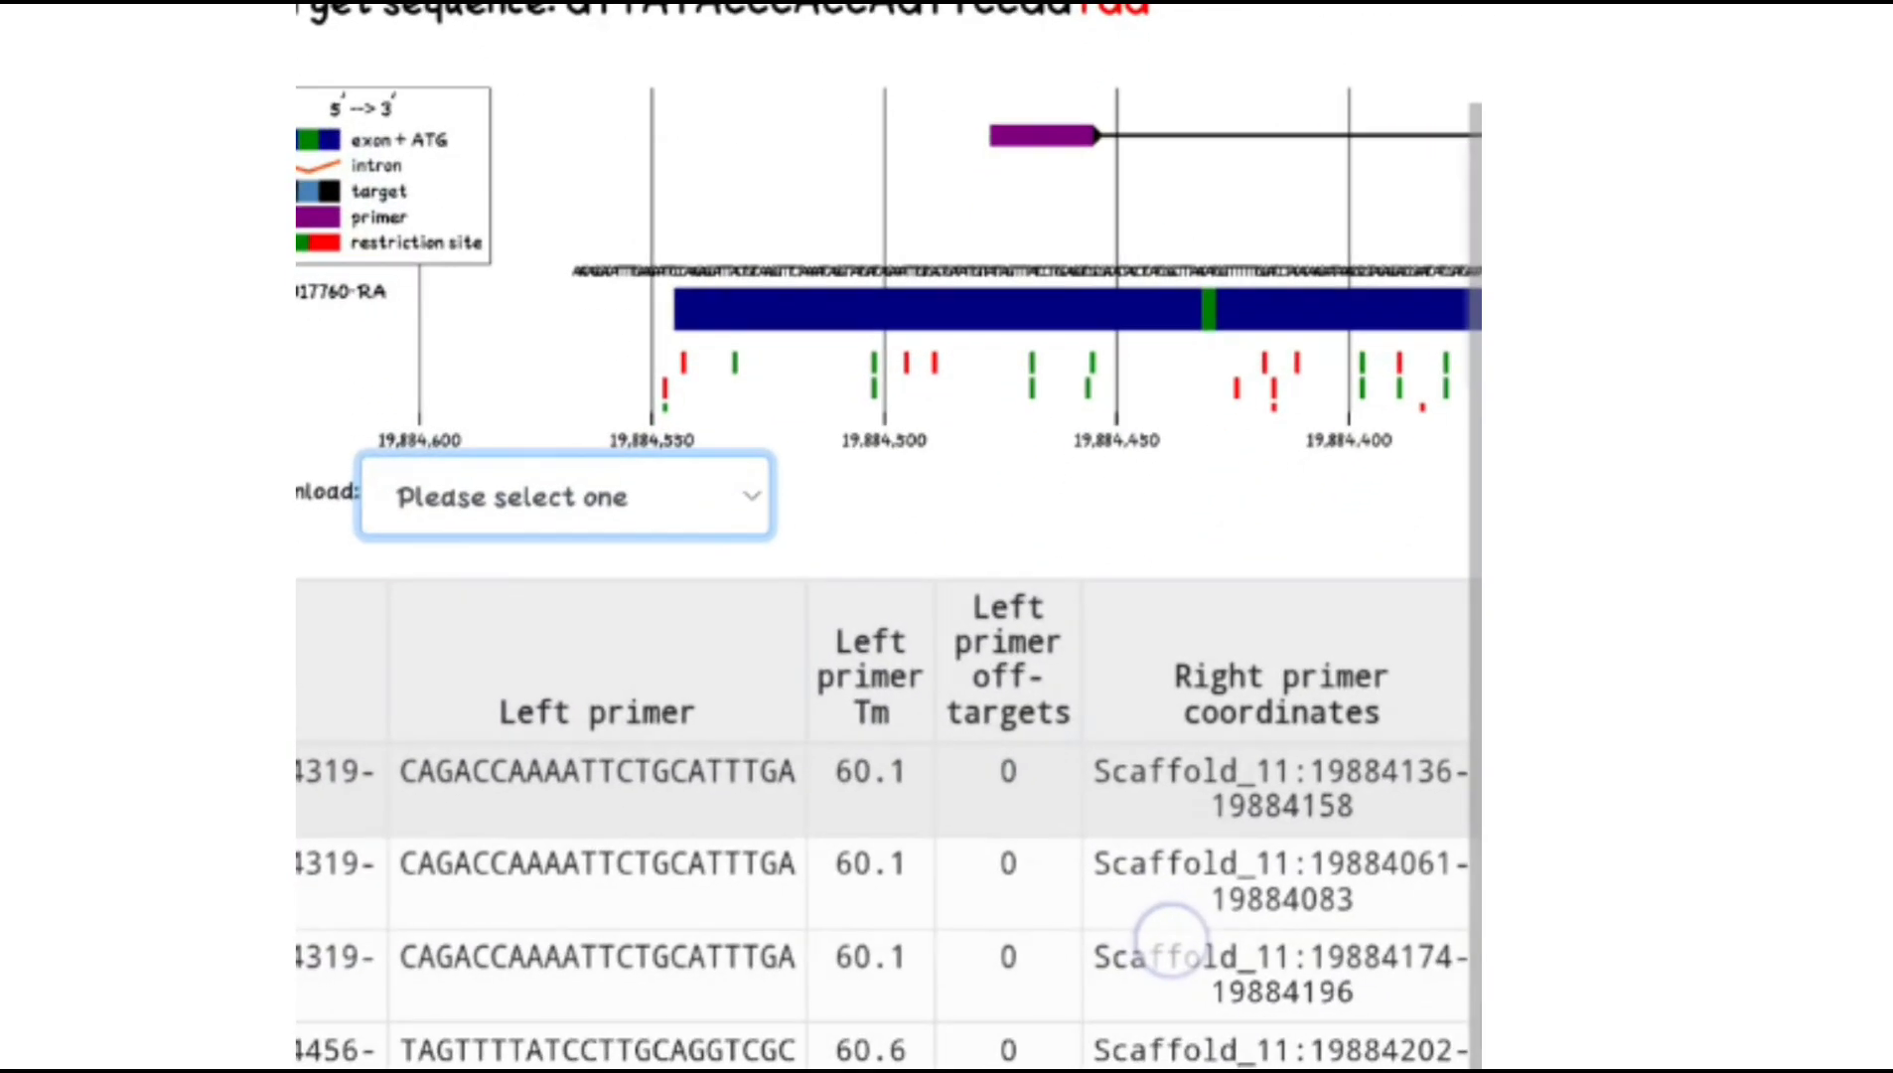
scroll(1213, 942, down, 3)
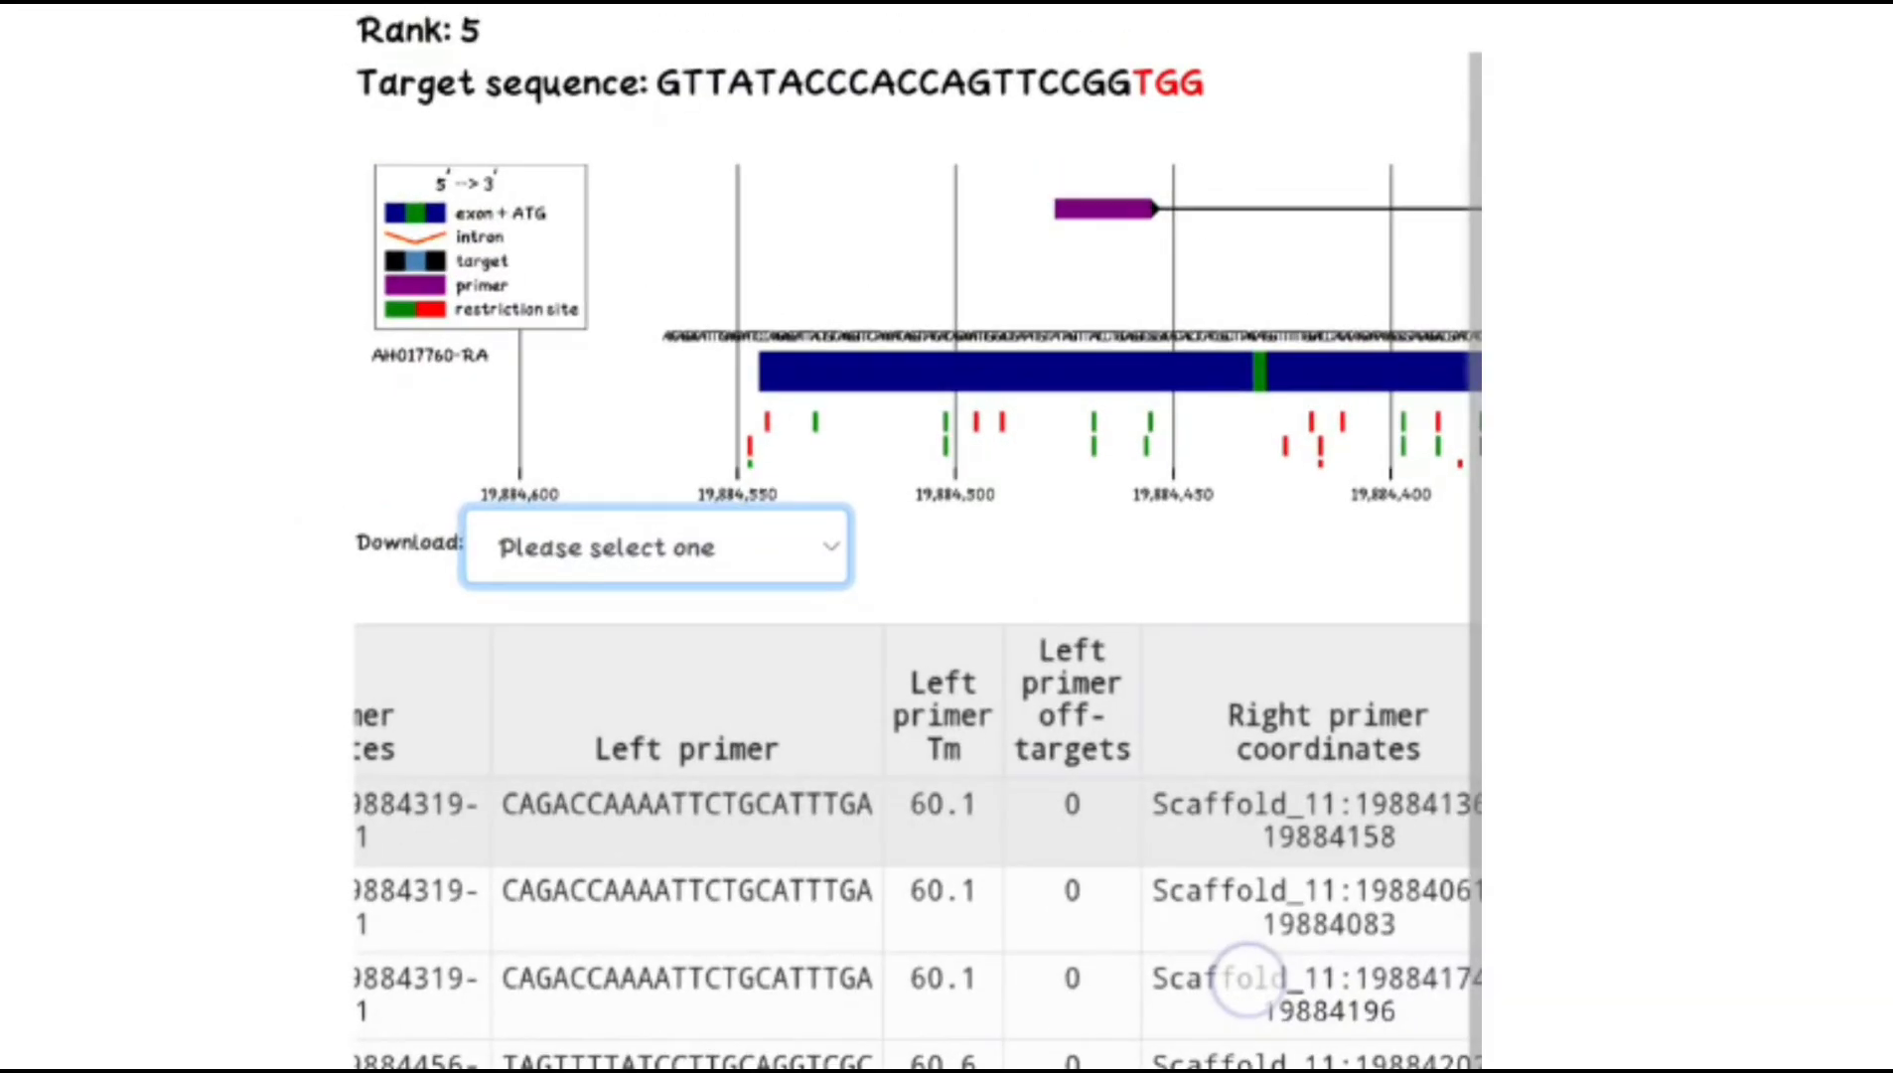
scroll(1244, 981, up, 3)
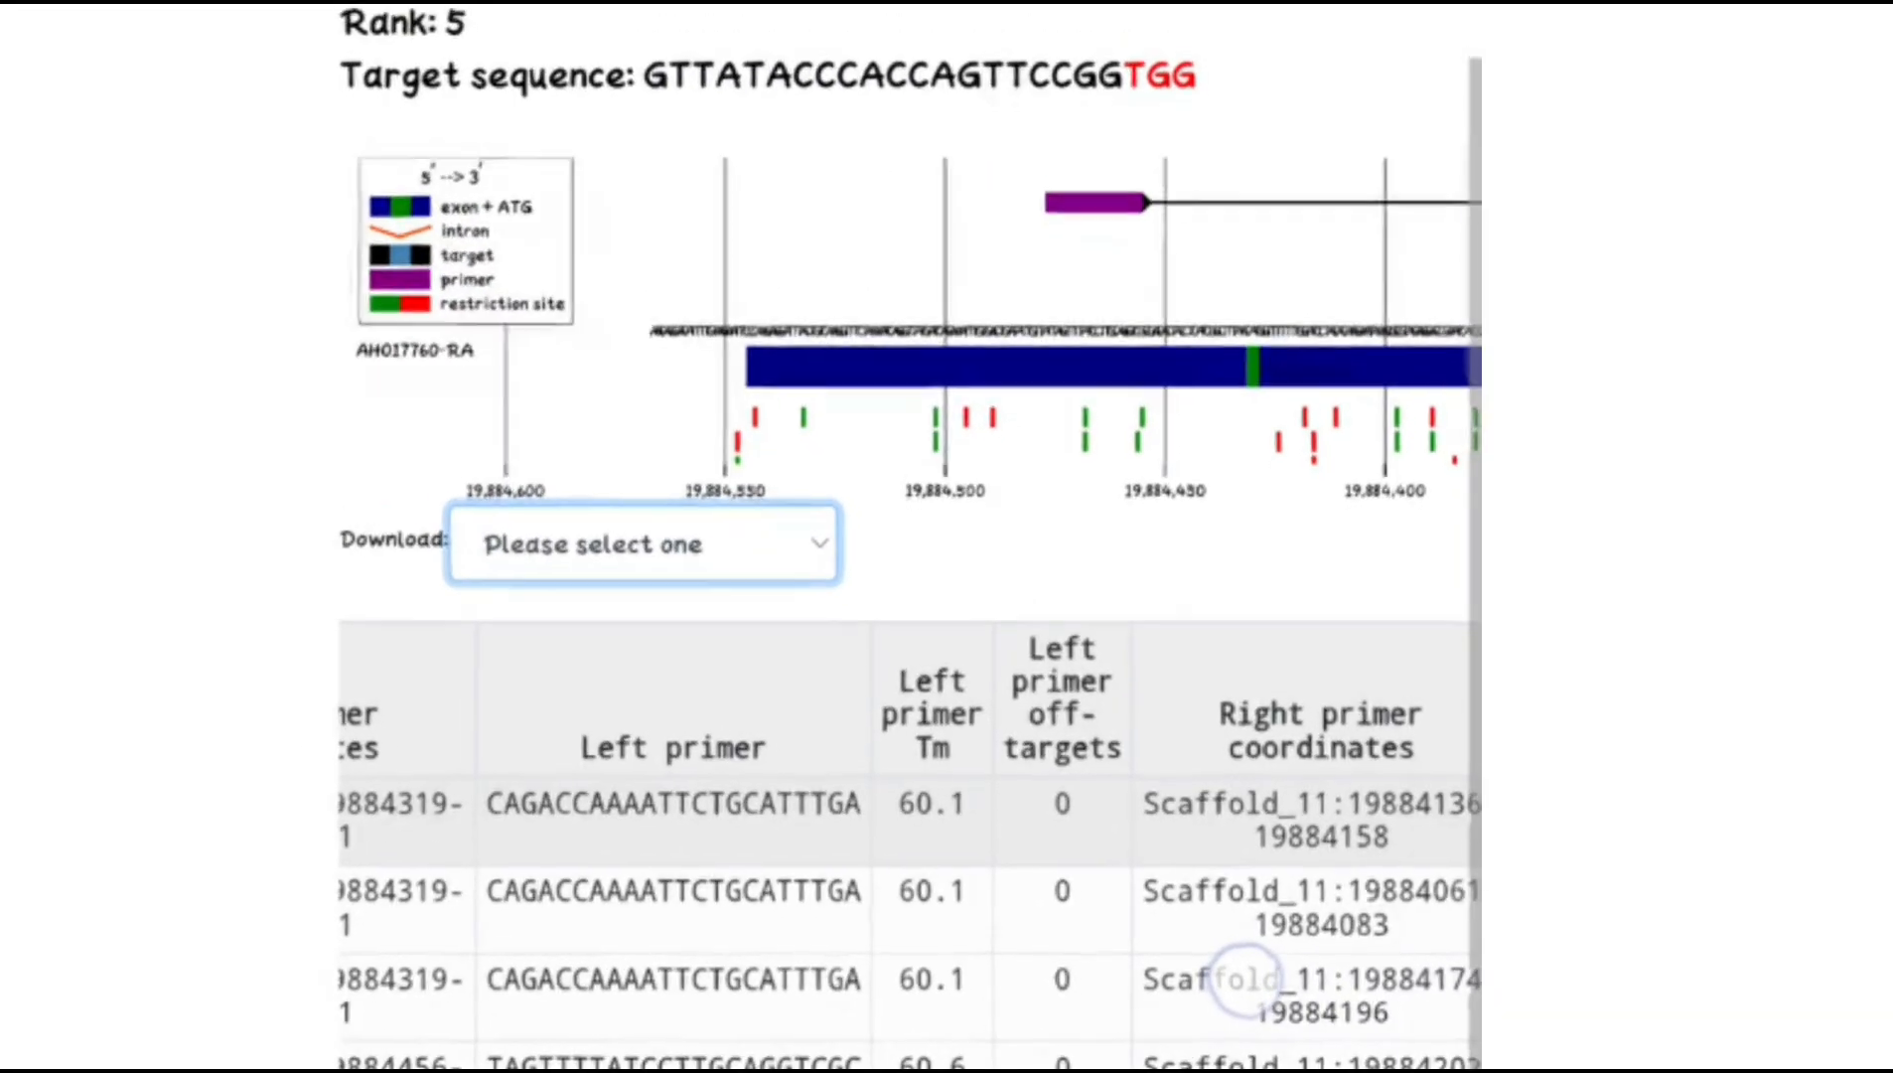
scroll(1326, 909, down, 5)
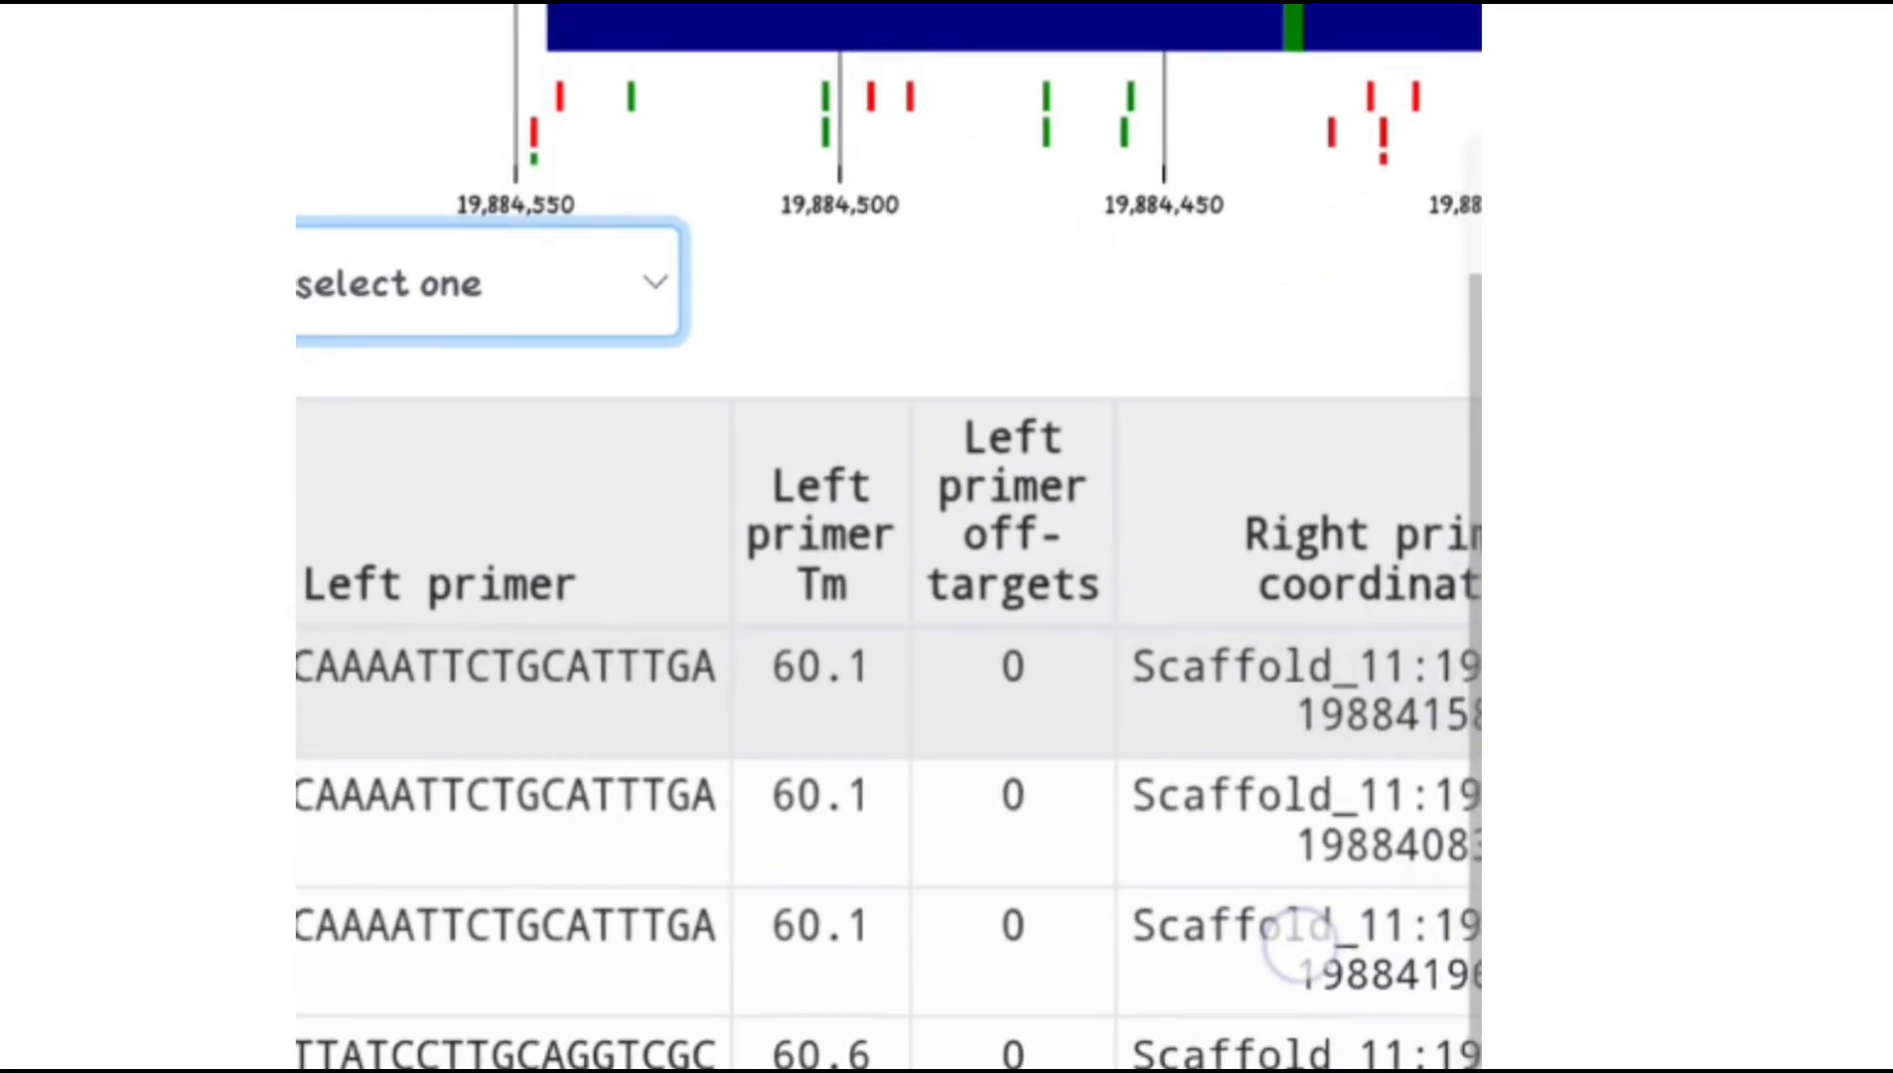
scroll(1157, 1053, up, 2)
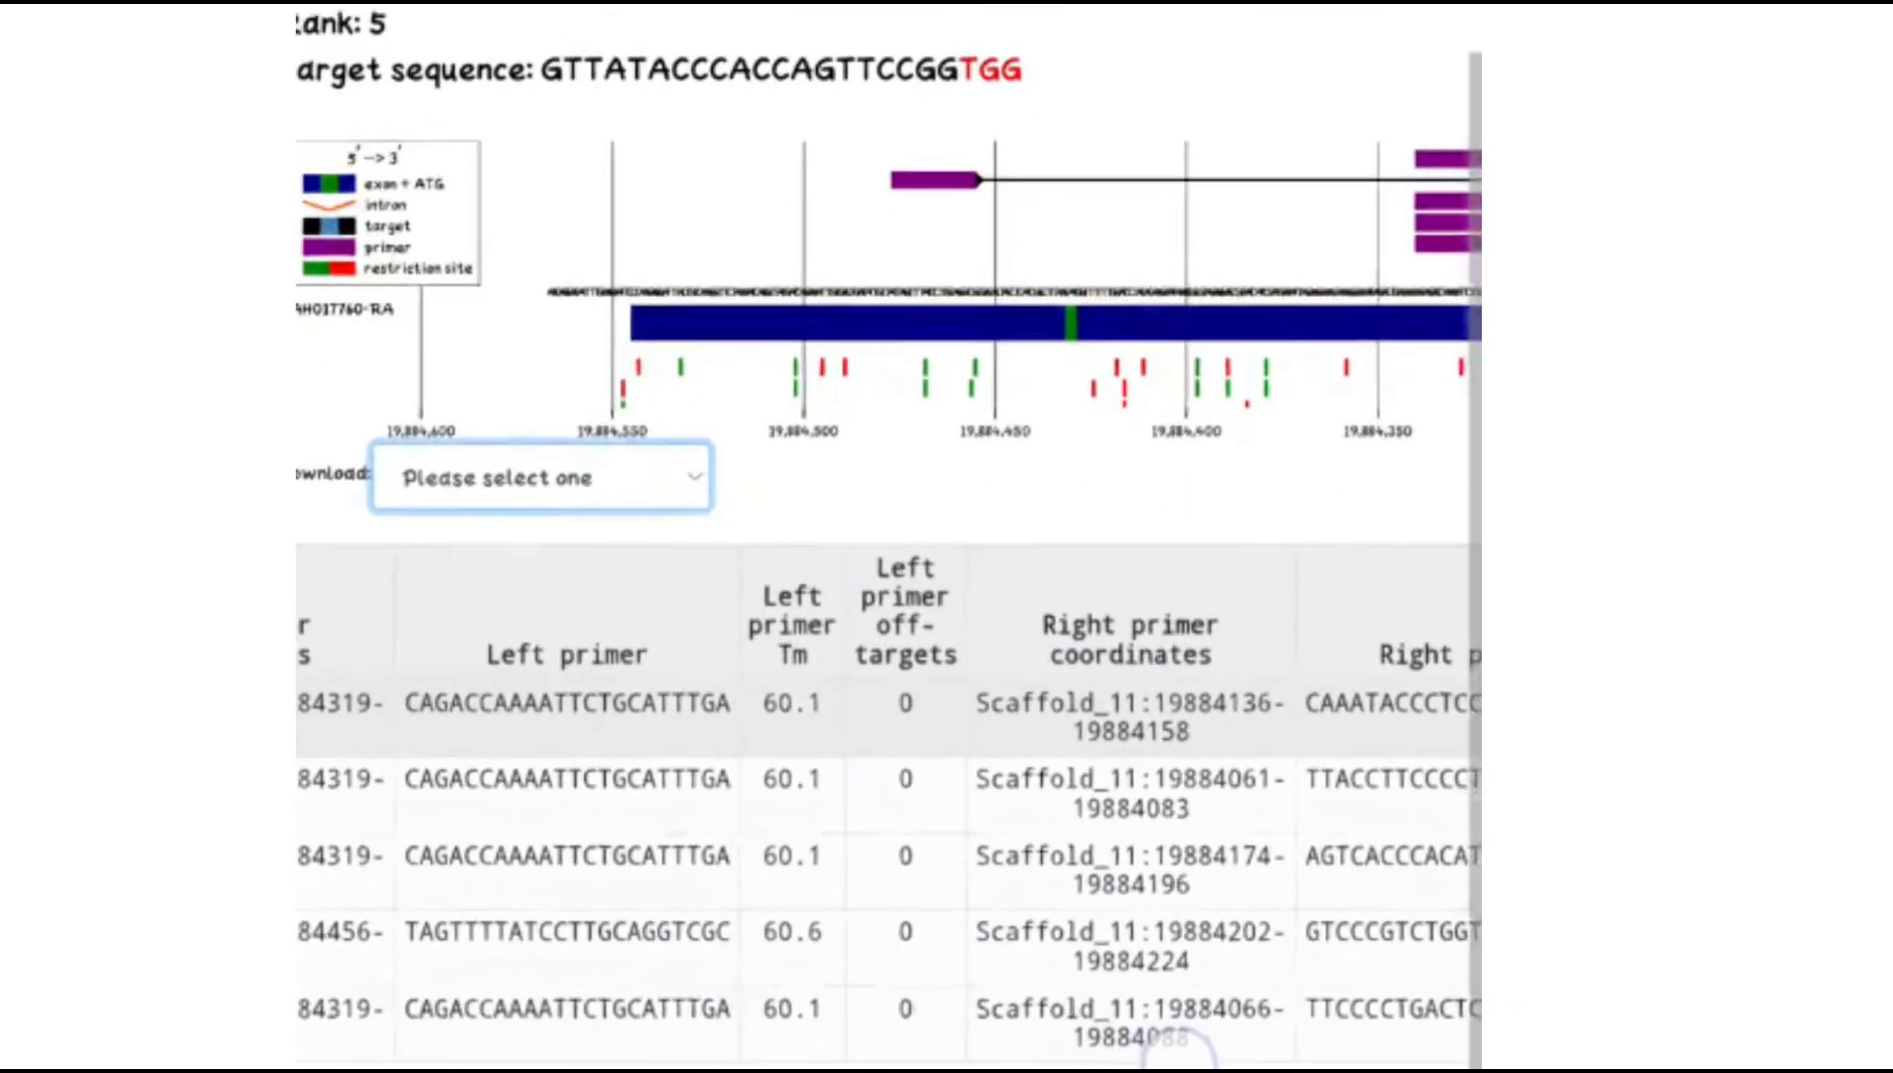
scroll(1137, 1048, up, 3)
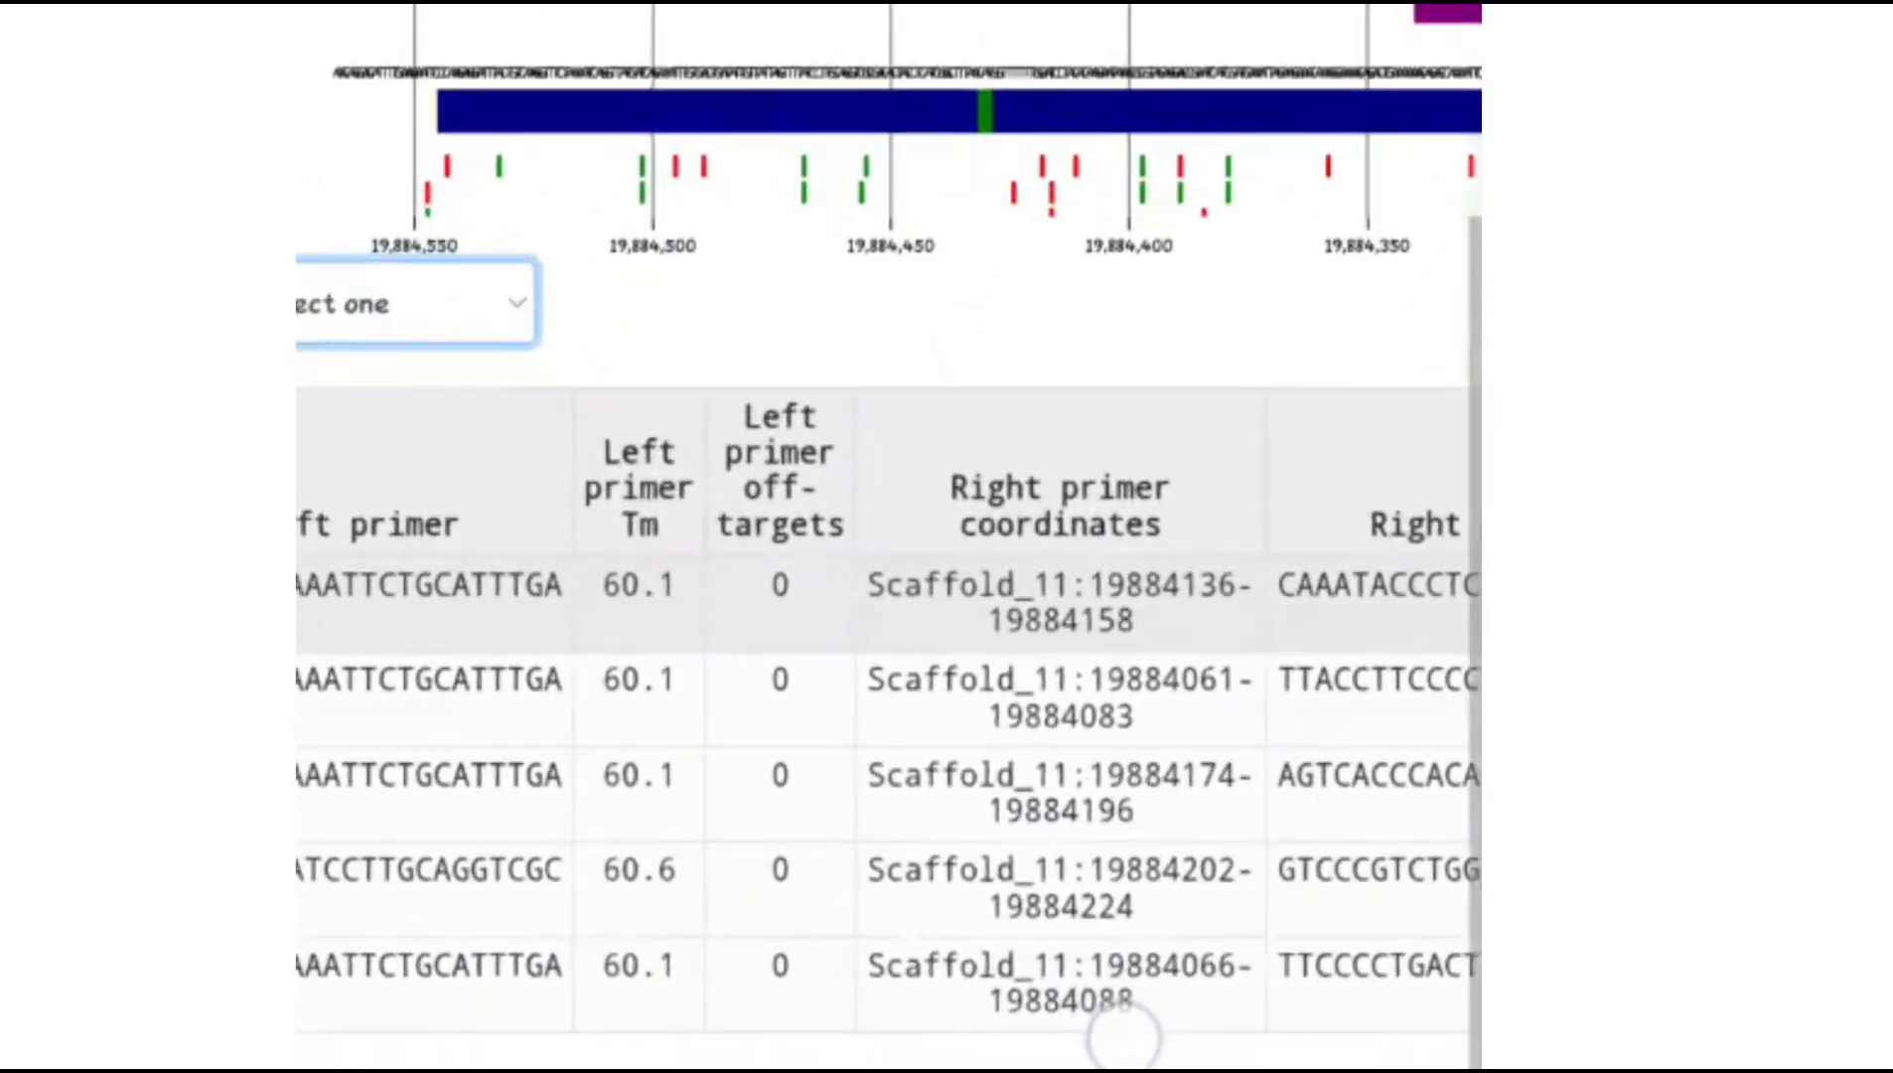
scroll(1124, 1035, down, 2)
drag(1340, 562, 690, 755)
drag(1117, 489, 928, 557)
drag(1440, 475, 1375, 502)
scroll(1375, 502, down, 3)
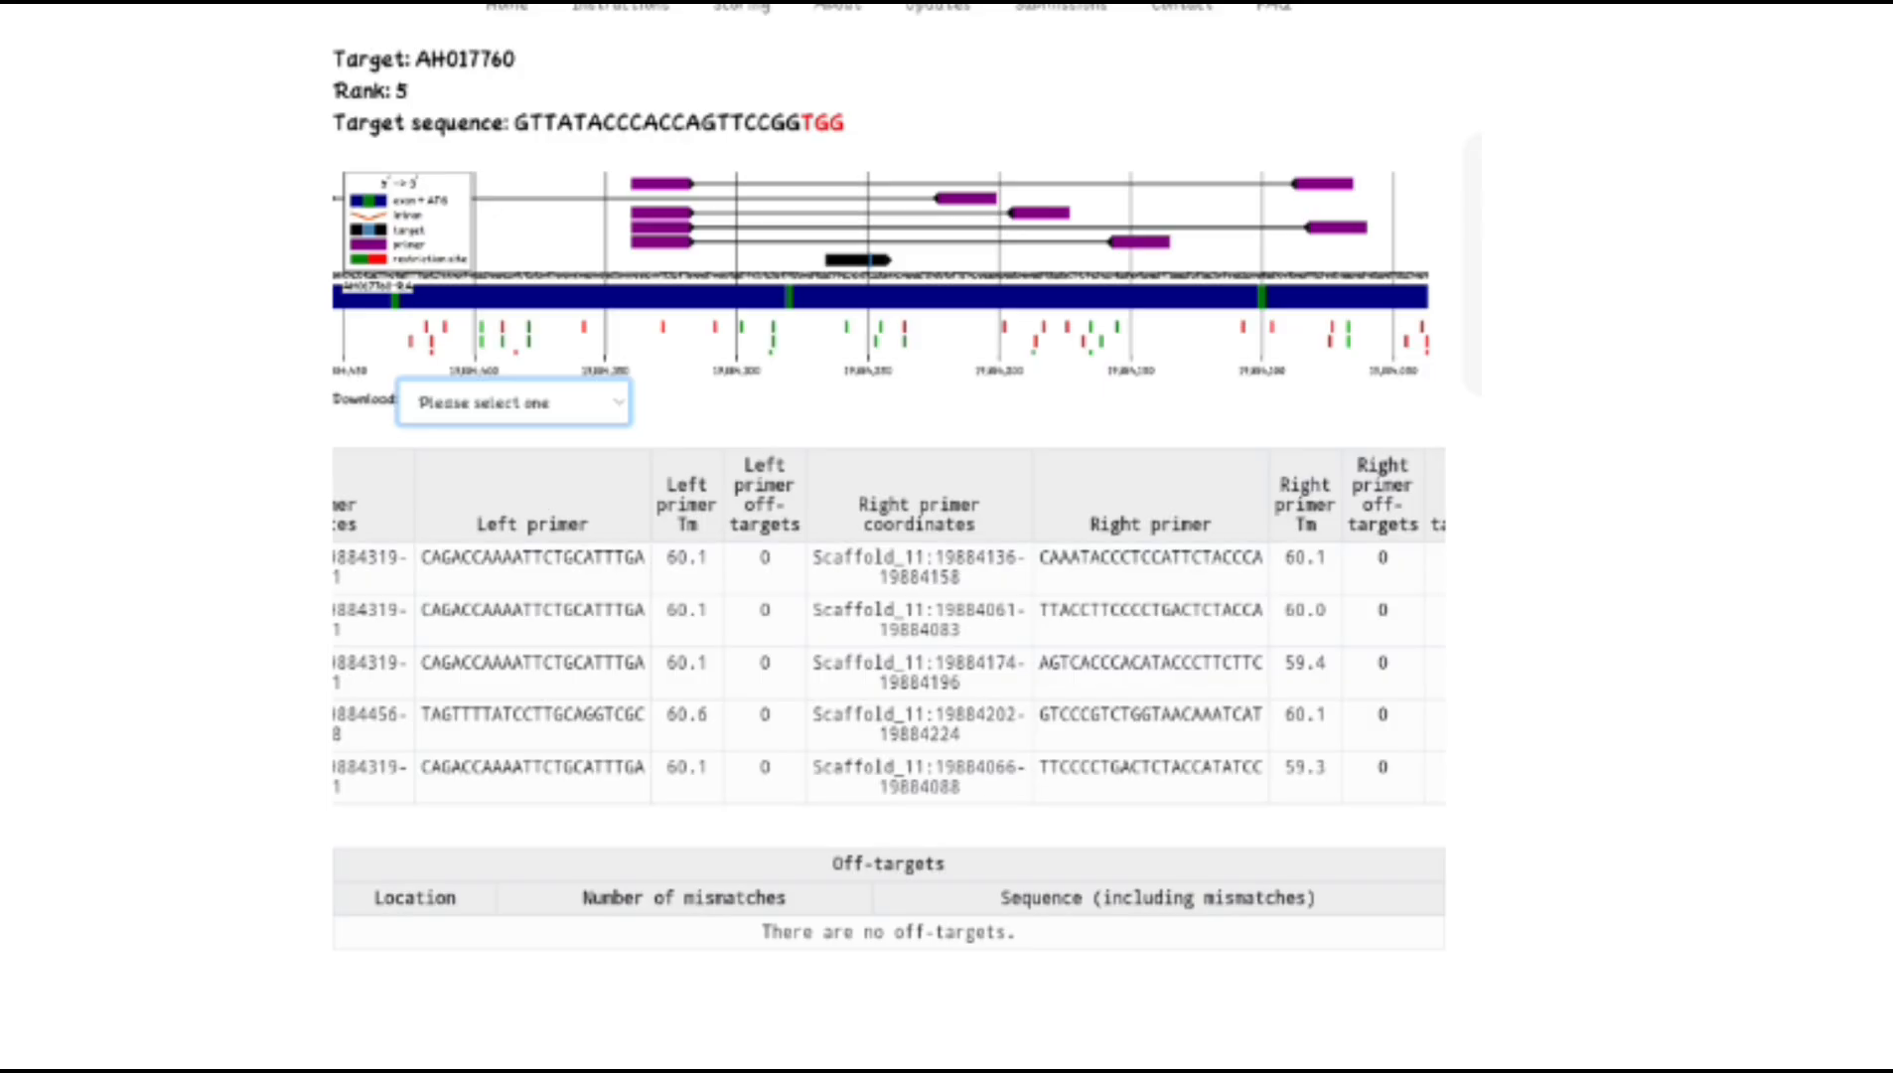
scroll(1189, 542, up, 3)
drag(1110, 521, 1165, 881)
scroll(889, 536, left, 3)
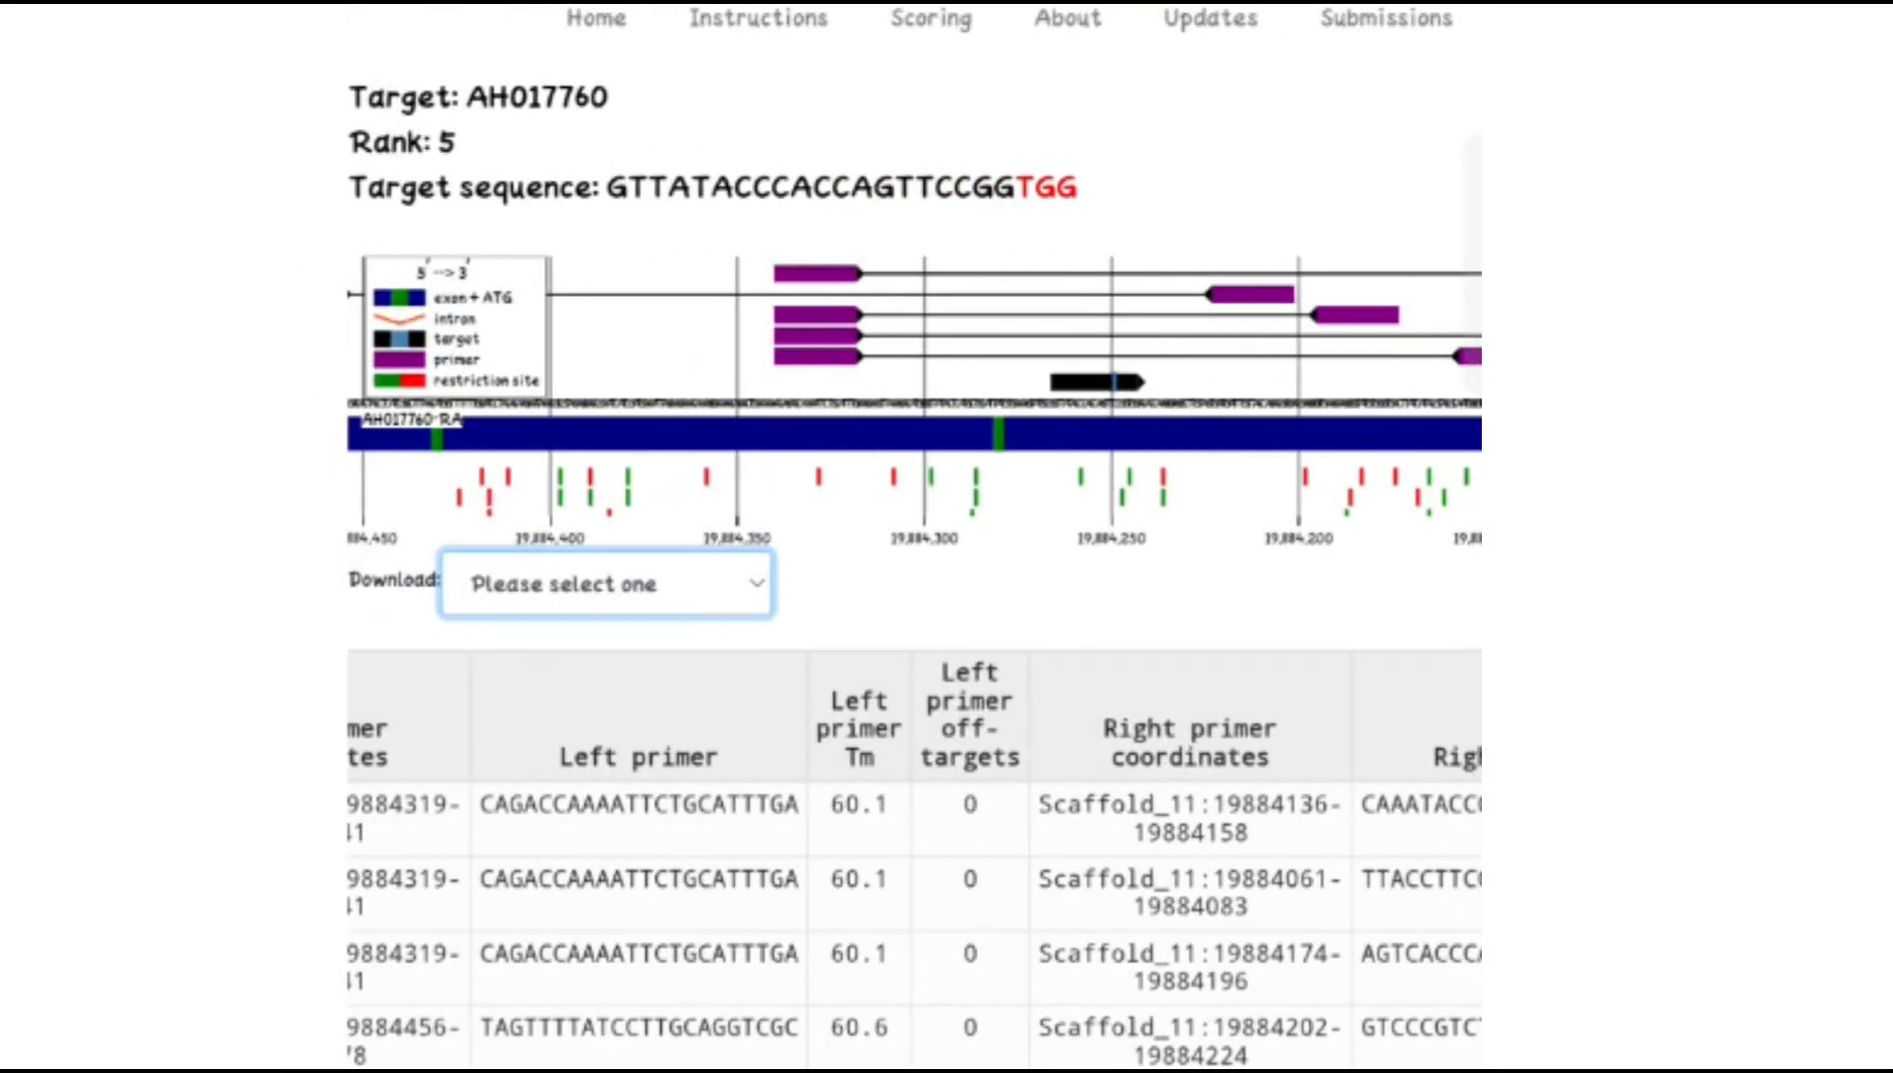
scroll(1350, 572, up, 3)
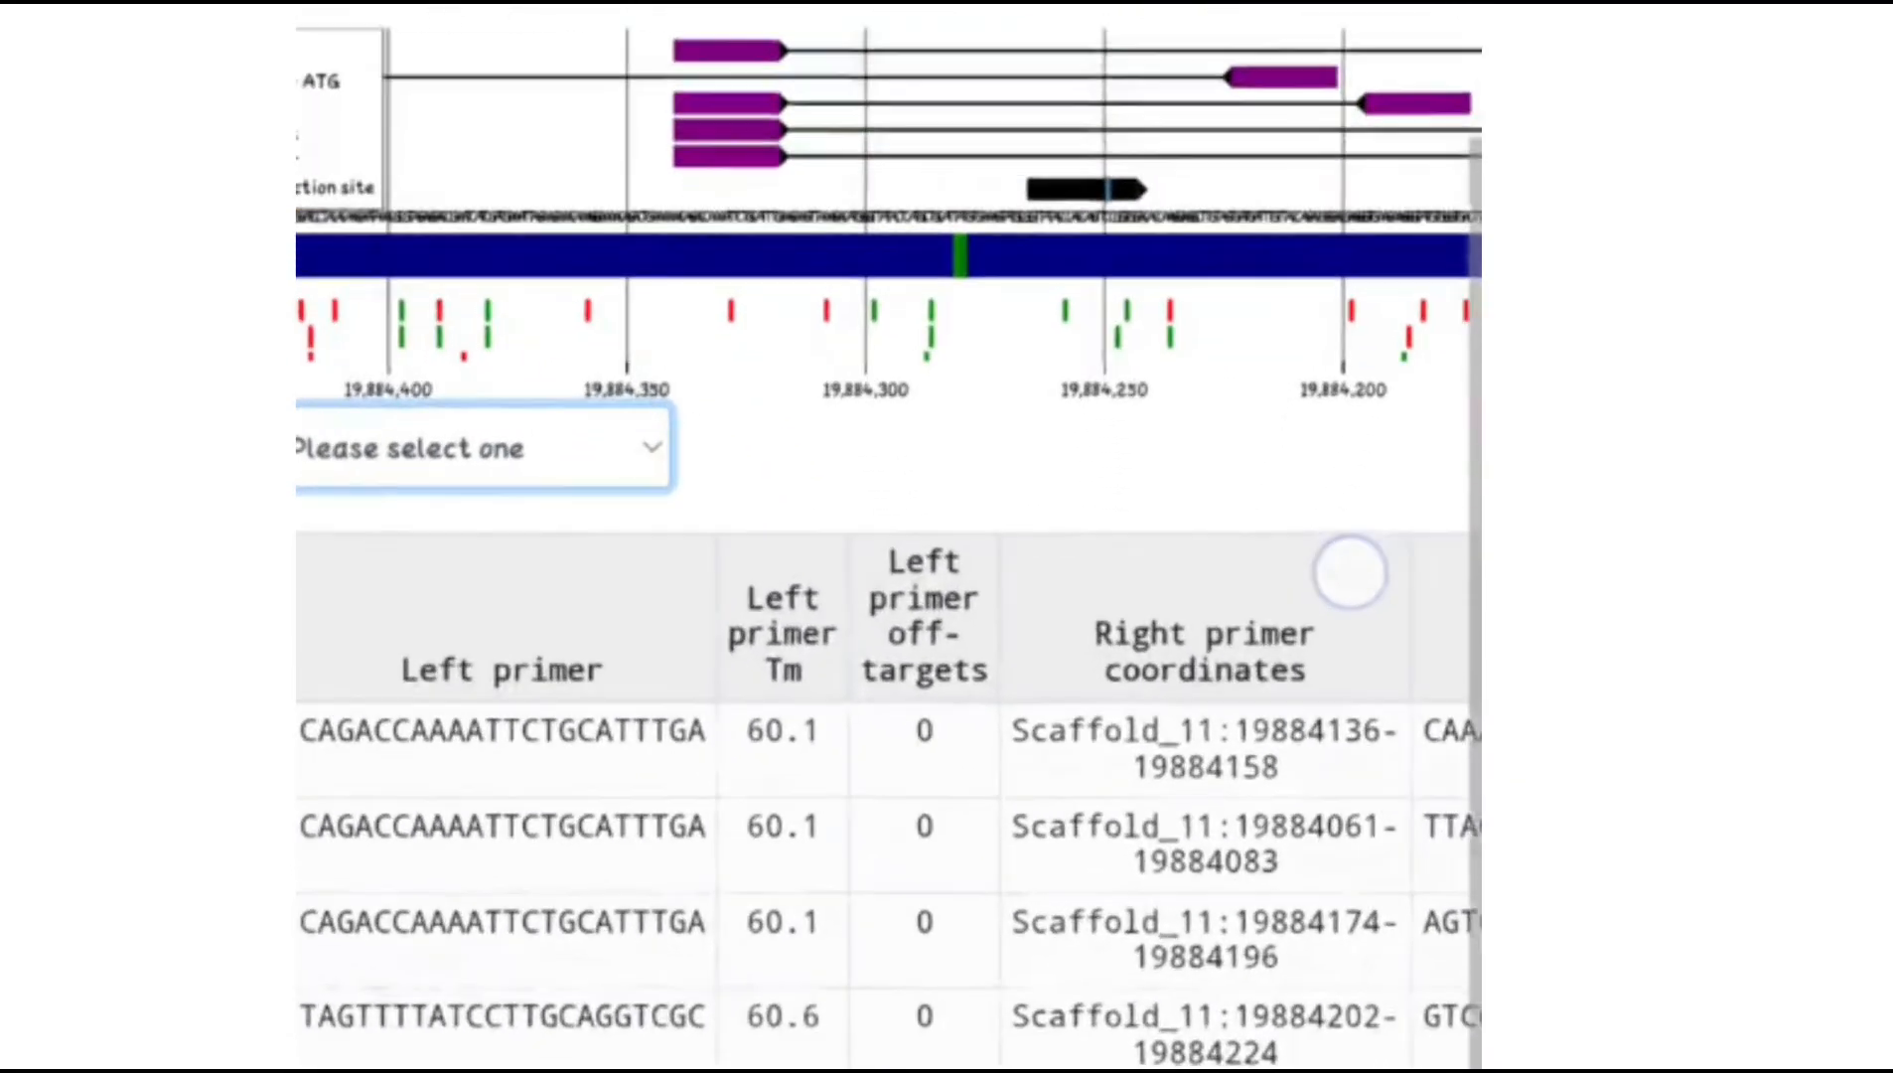
scroll(1355, 575, down, 3)
scroll(1213, 773, up, 1)
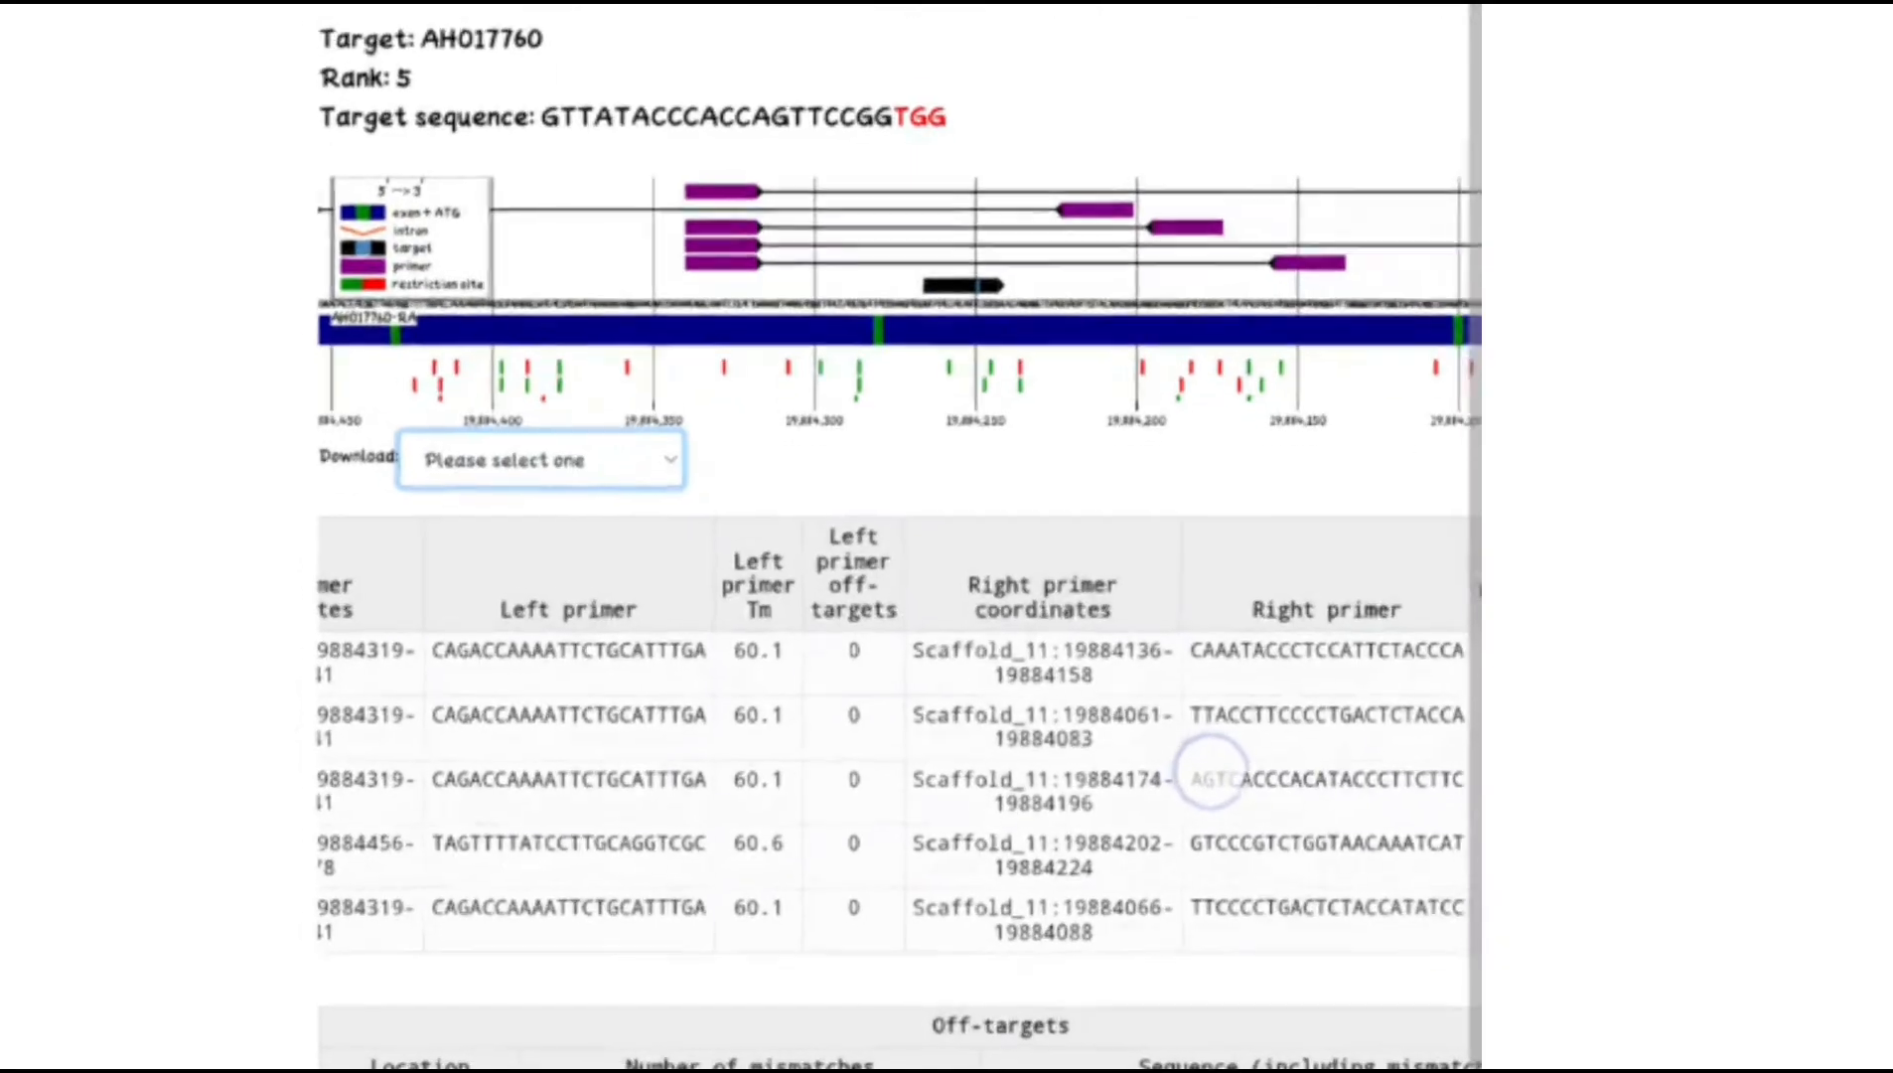
scroll(1218, 770, down, 3)
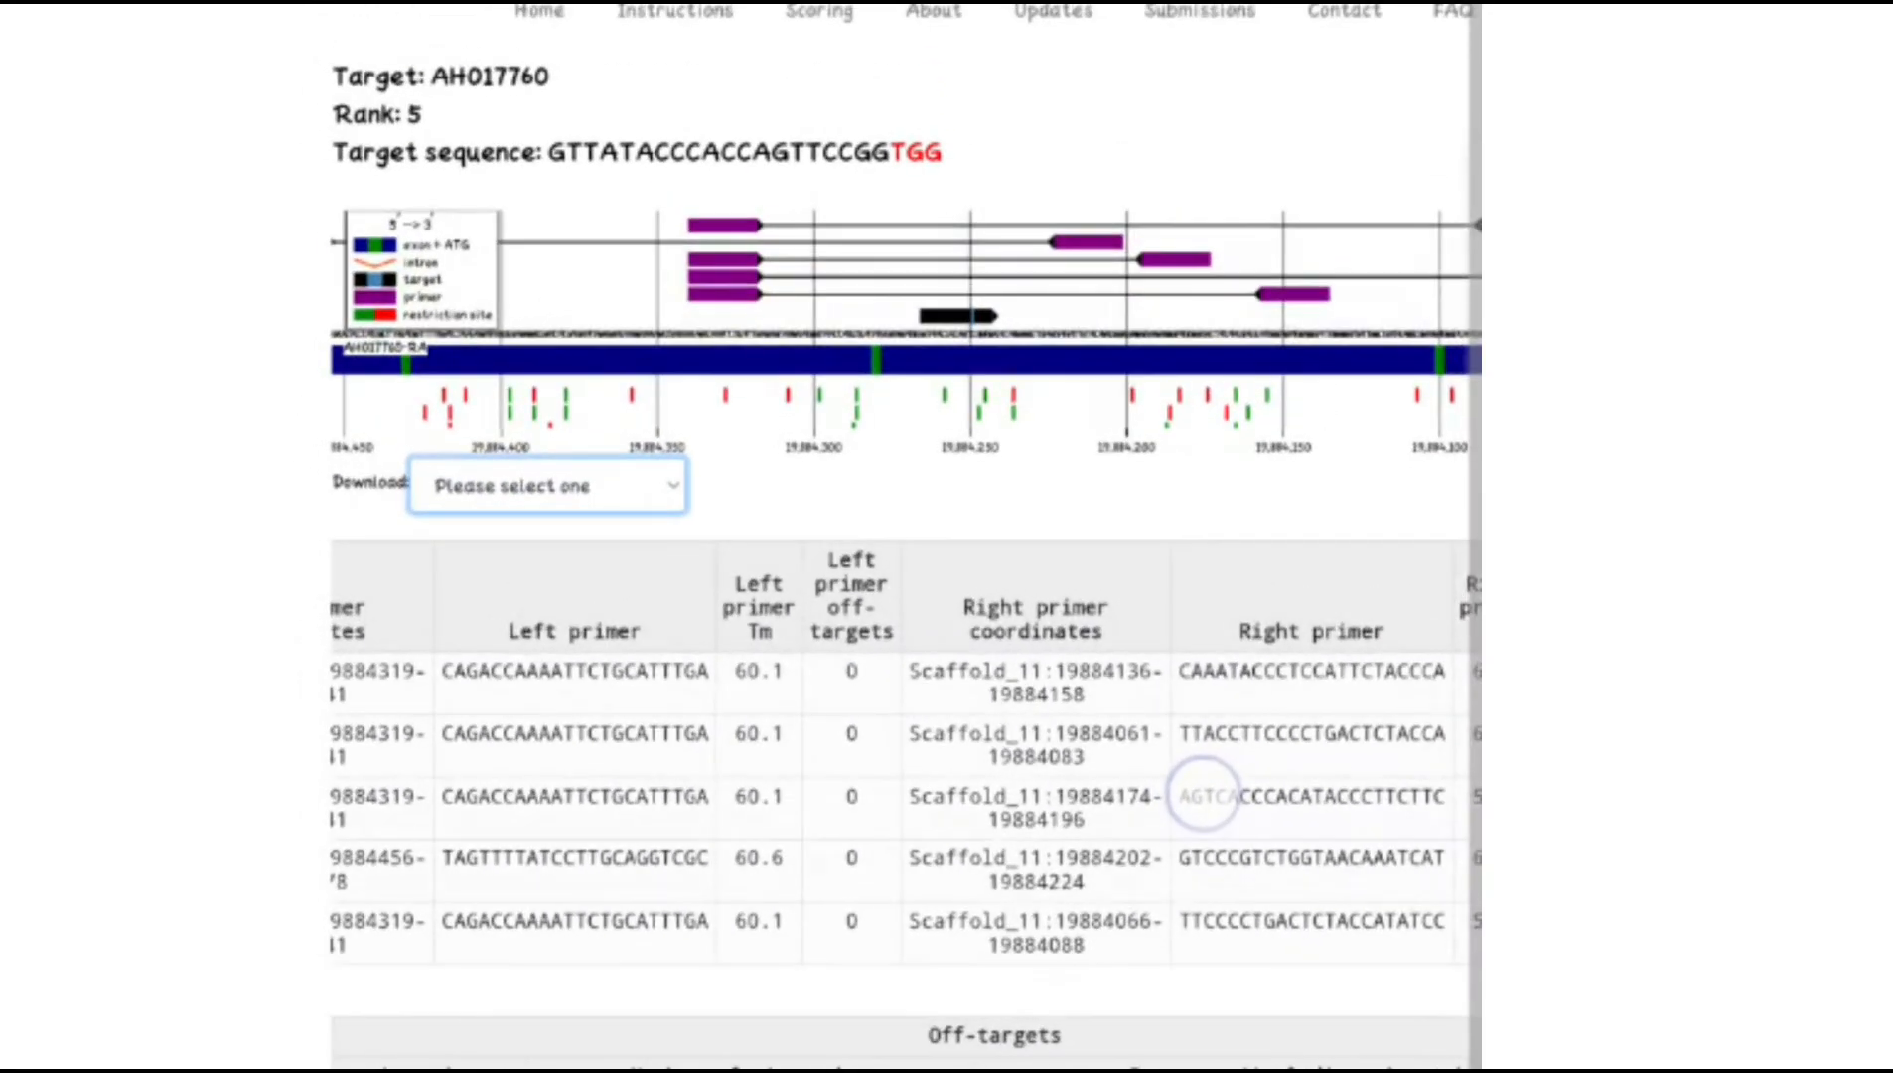
scroll(1202, 794, down, 1)
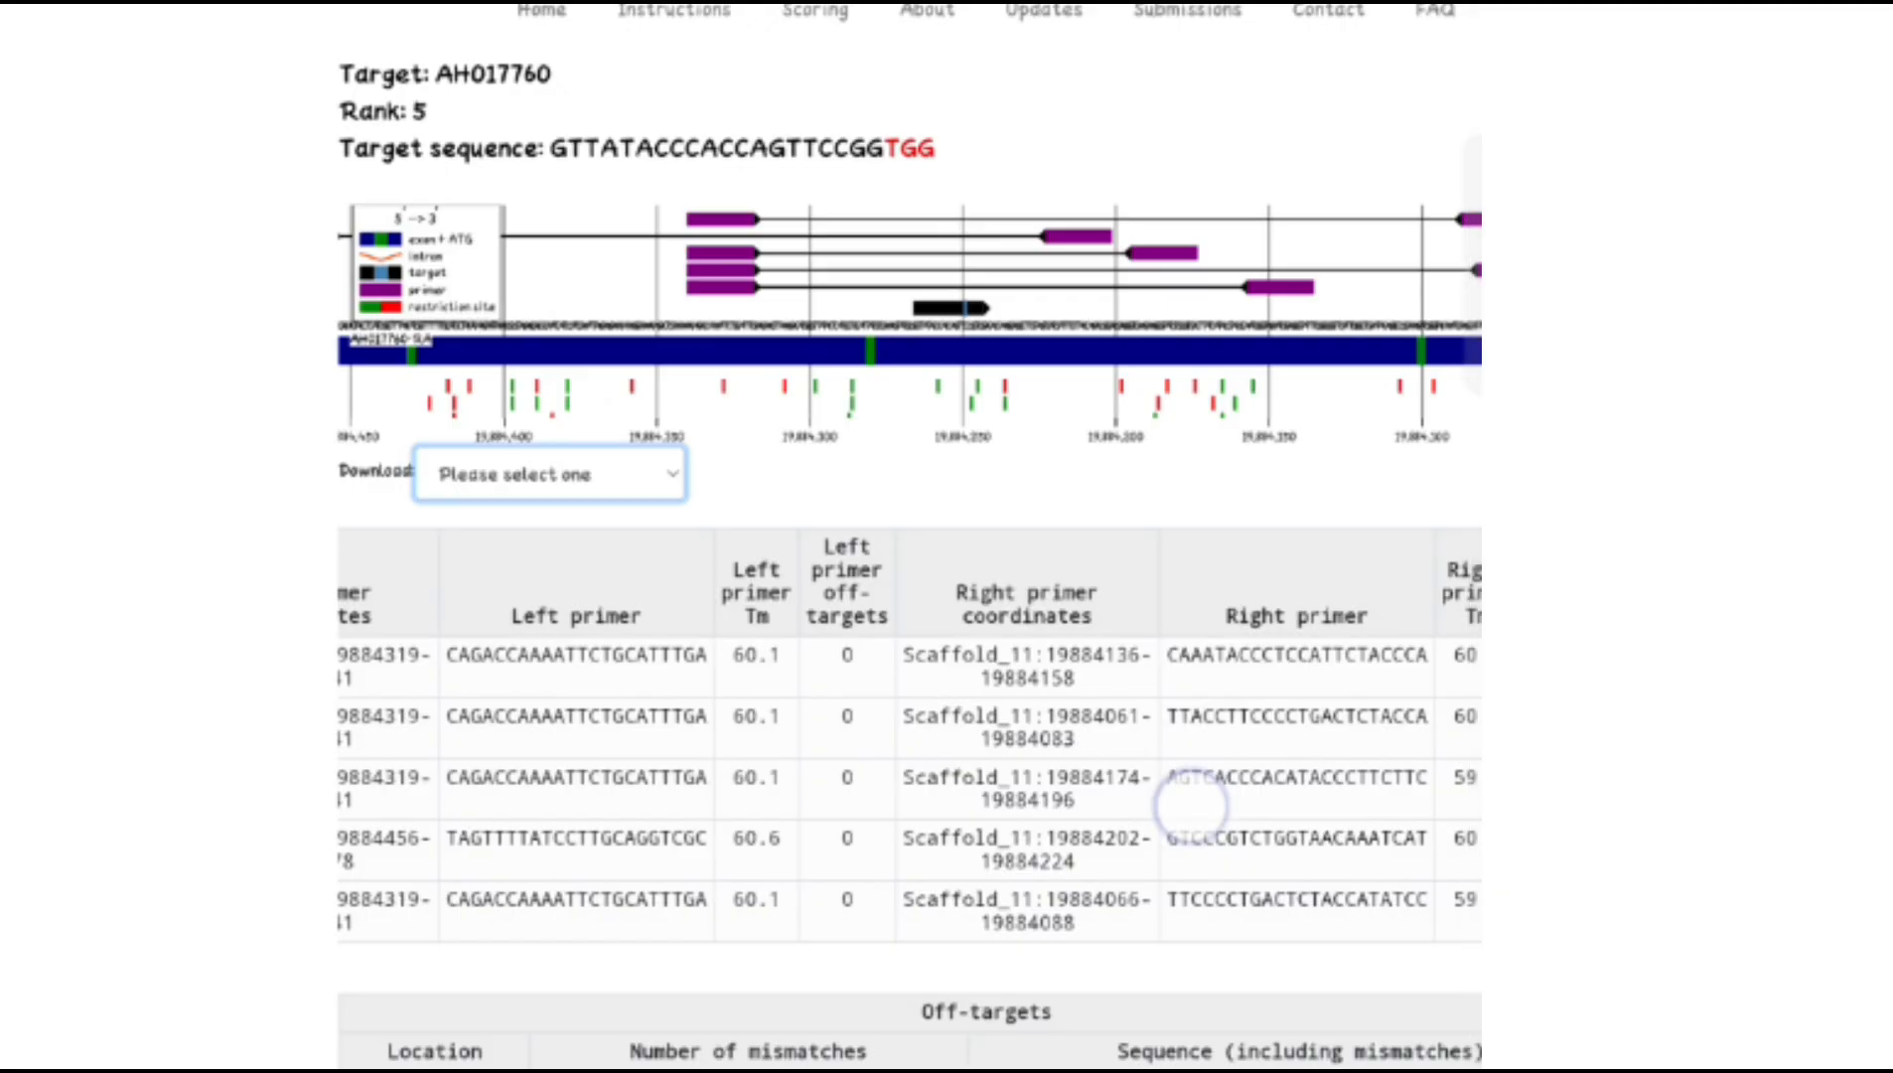
scroll(1192, 804, up, 1)
scroll(1214, 784, down, 3)
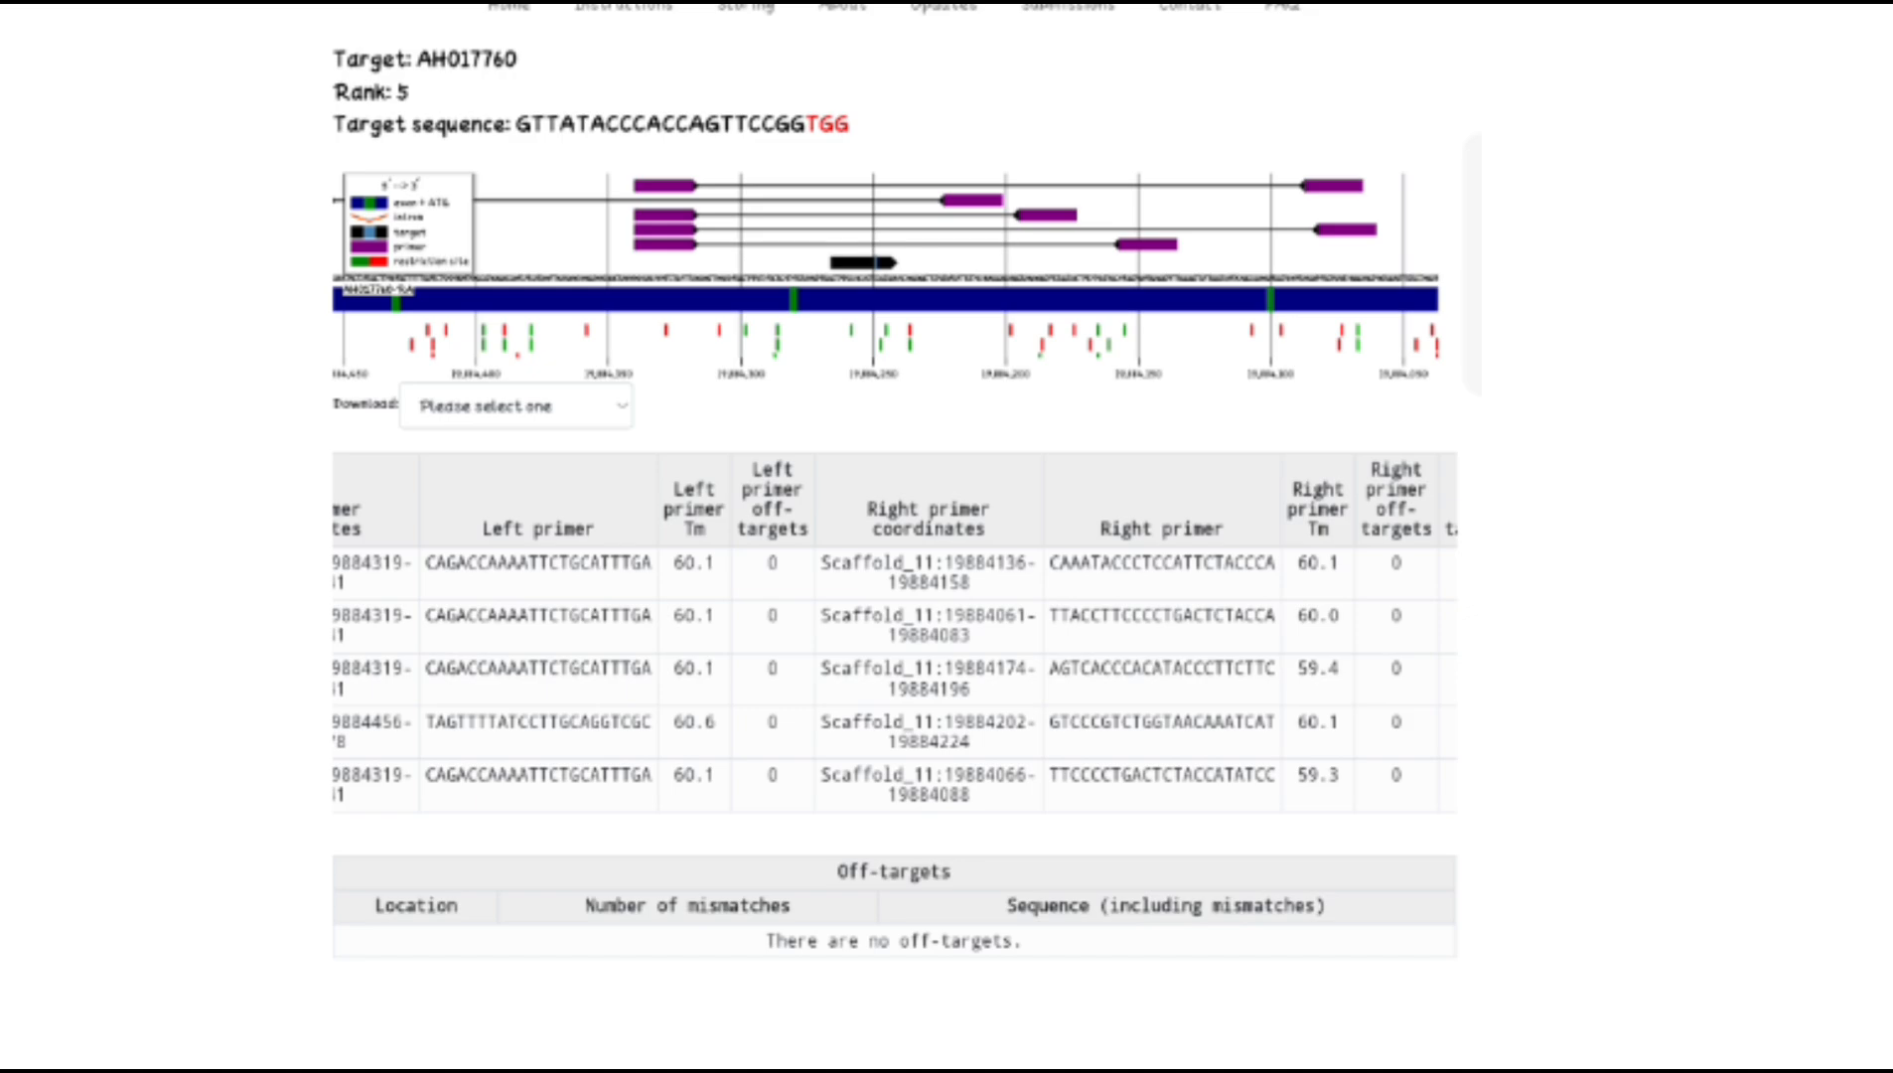
scroll(1348, 930, up, 2)
scroll(1341, 955, down, 2)
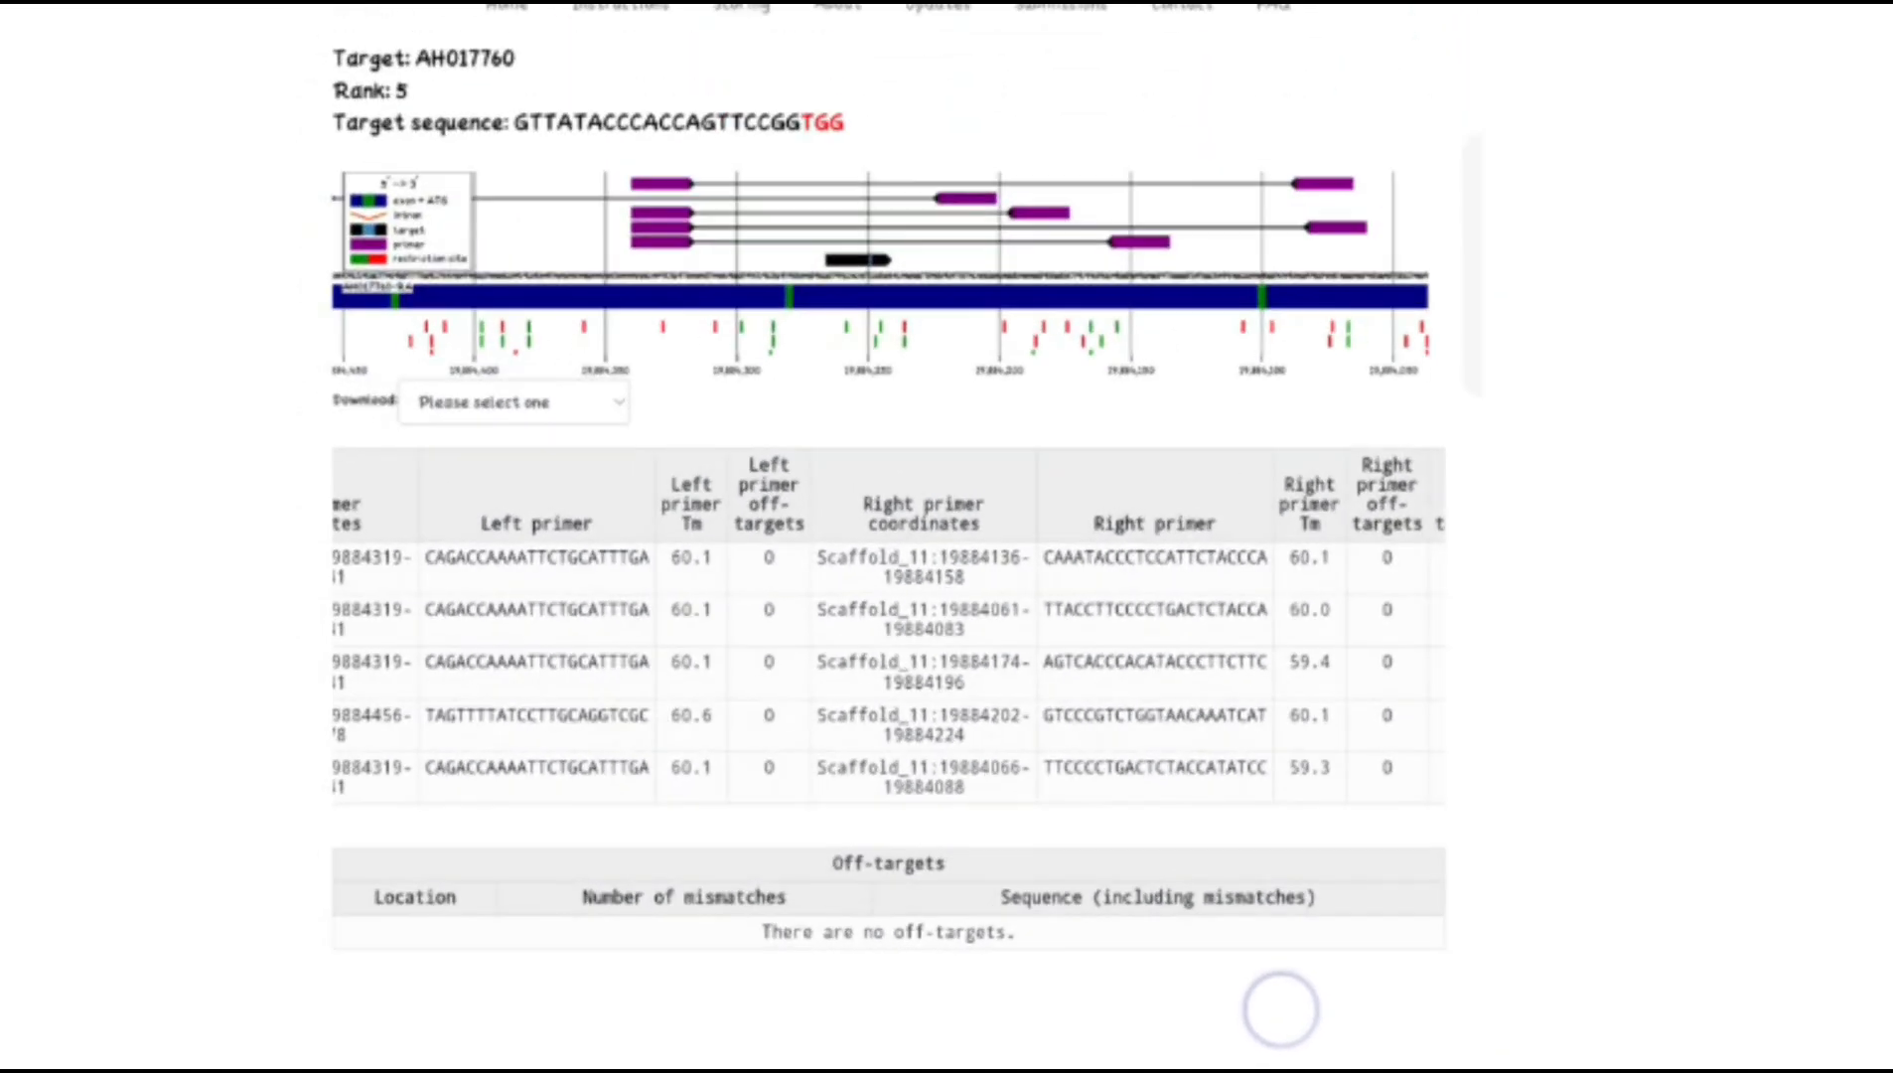
scroll(1273, 919, up, 1)
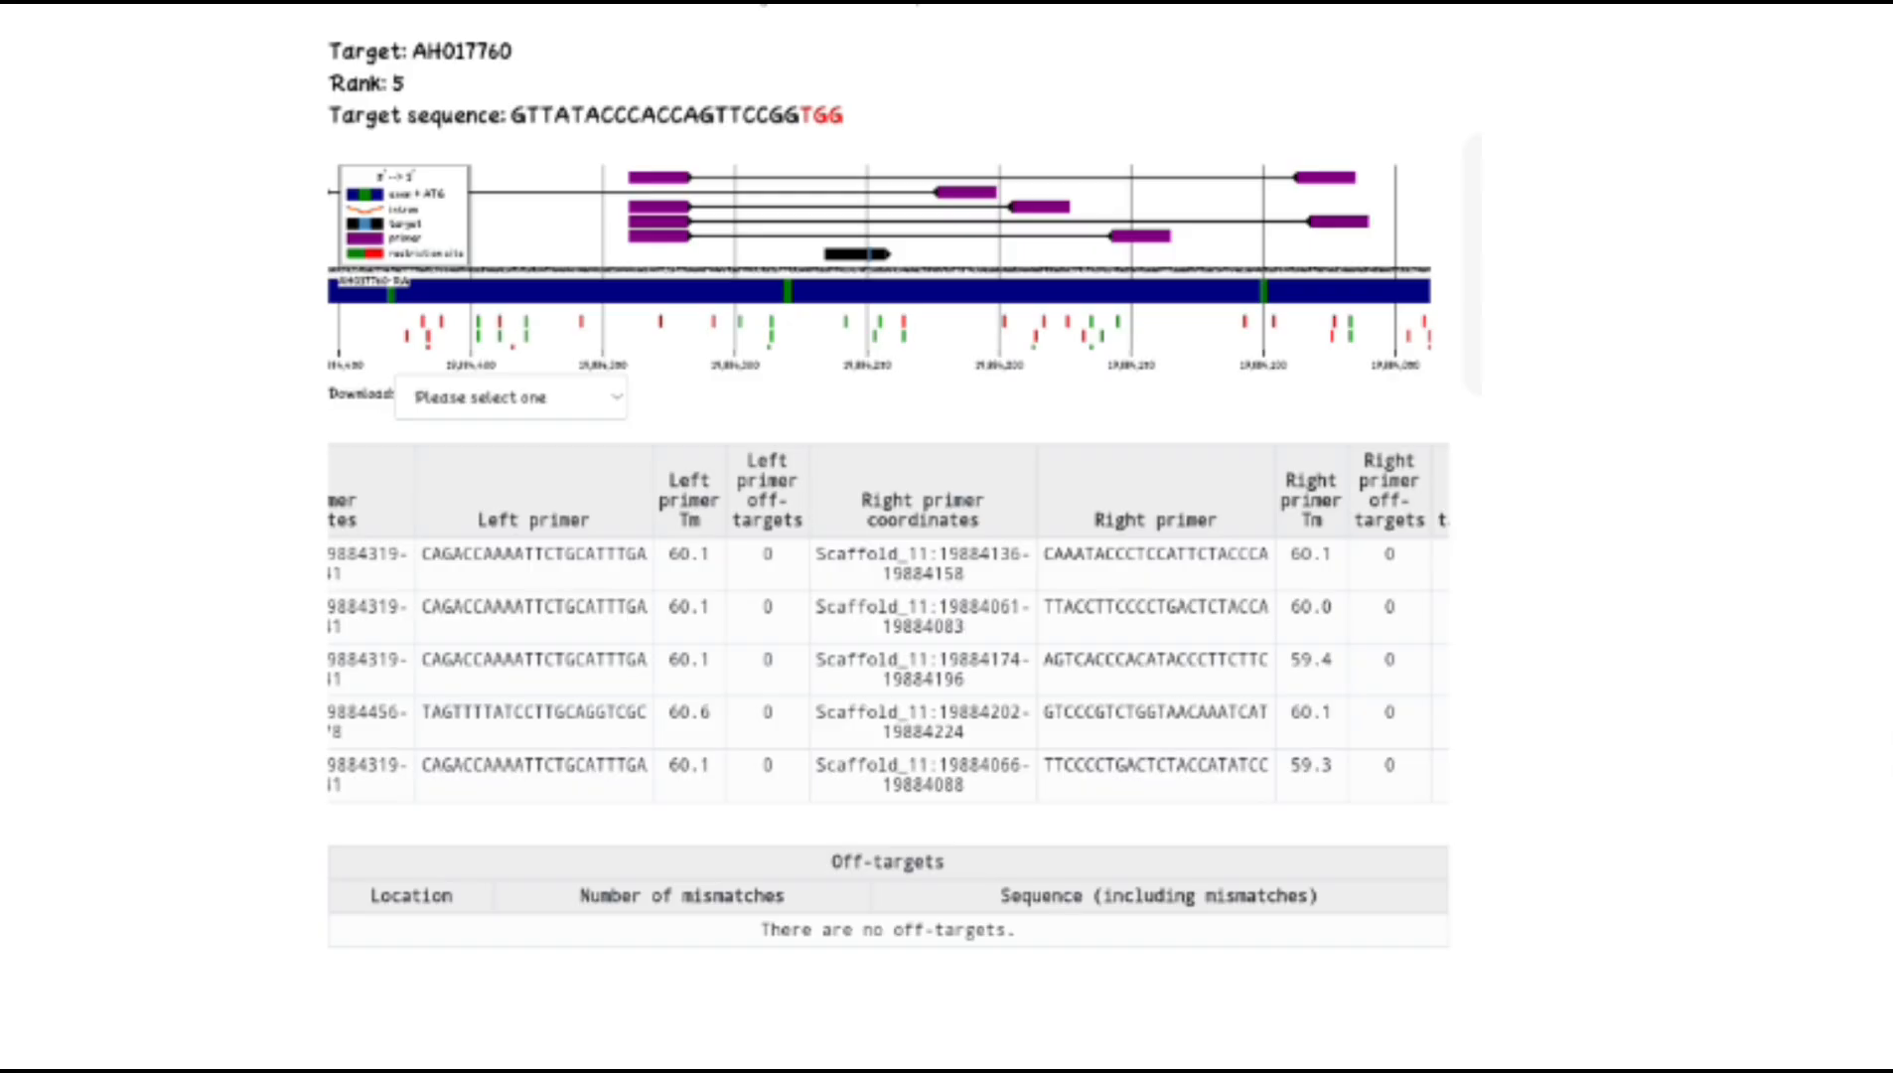
Go back to the ranked guide RNA results list for AH017760
drag(1175, 275, 672, 487)
drag(1328, 328, 829, 482)
drag(1117, 348, 745, 459)
drag(1177, 318, 932, 391)
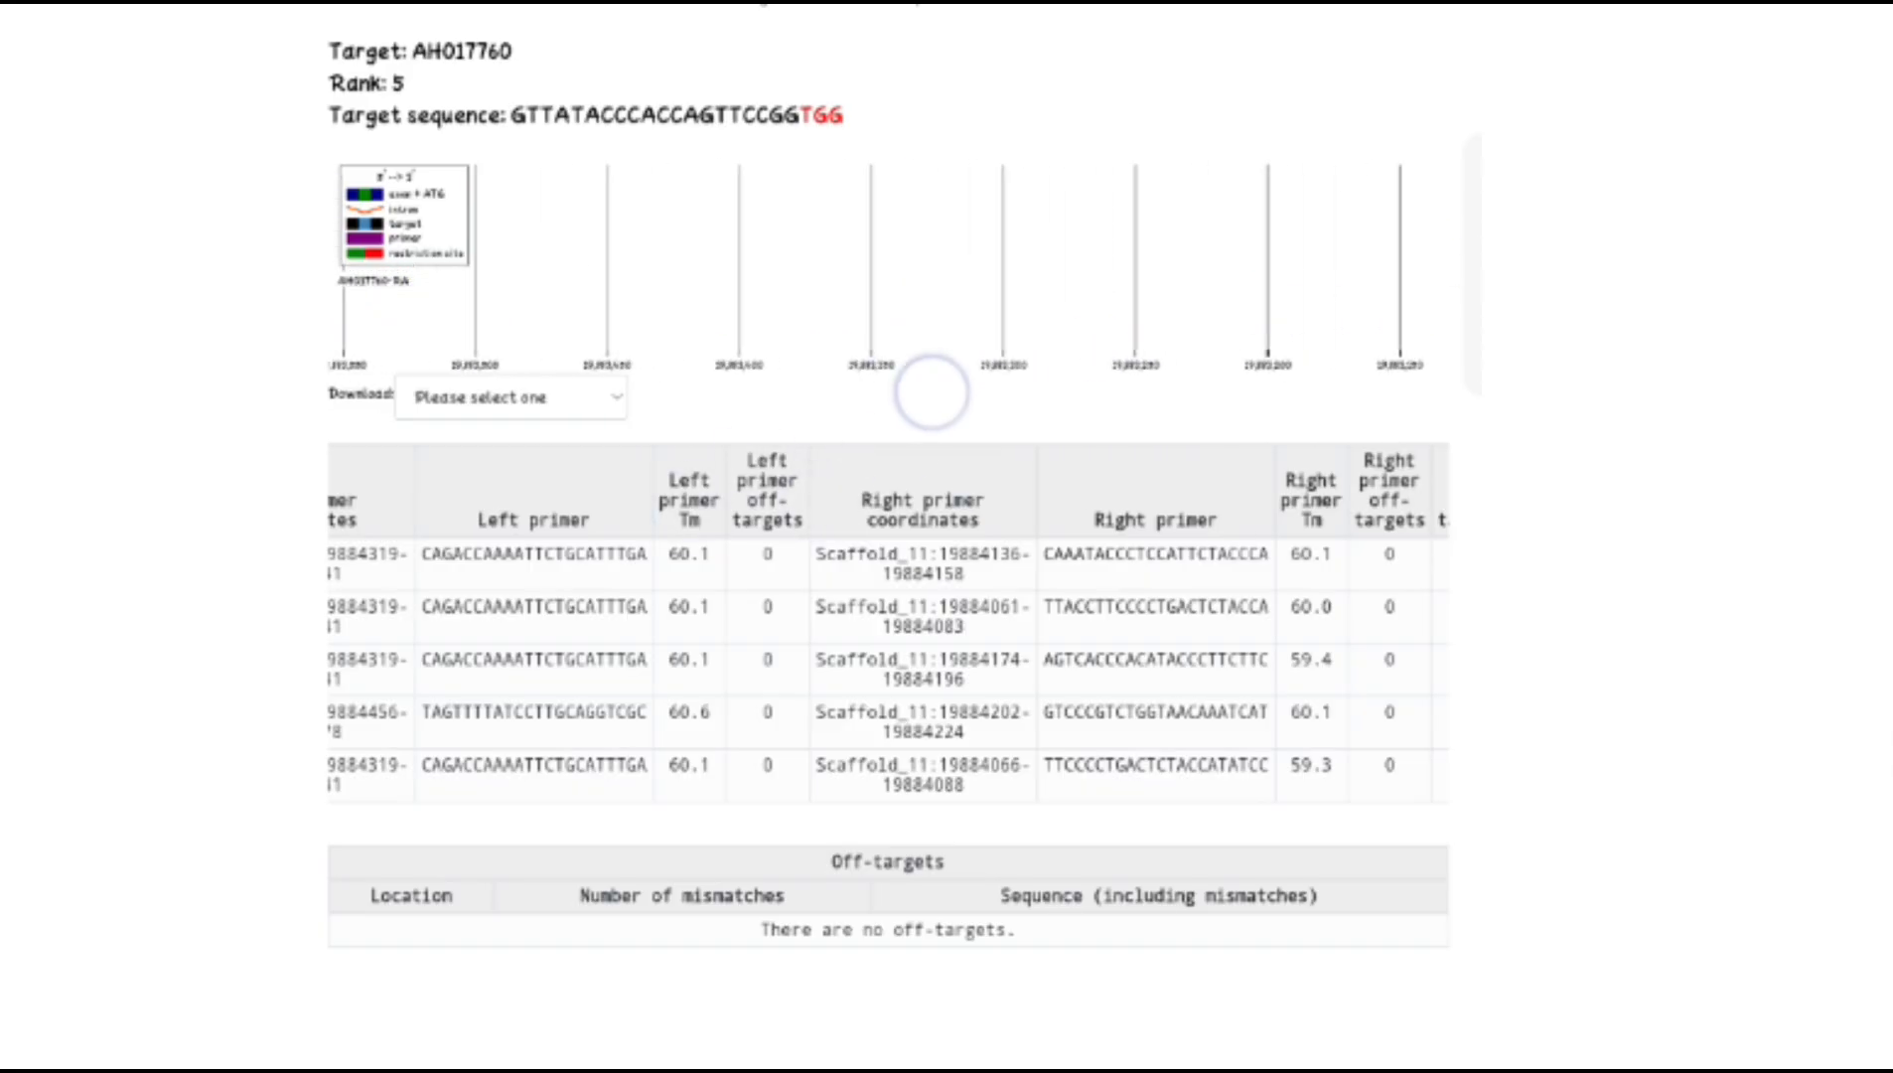
drag(892, 321, 1247, 266)
drag(1079, 298, 1402, 263)
drag(837, 322, 1388, 316)
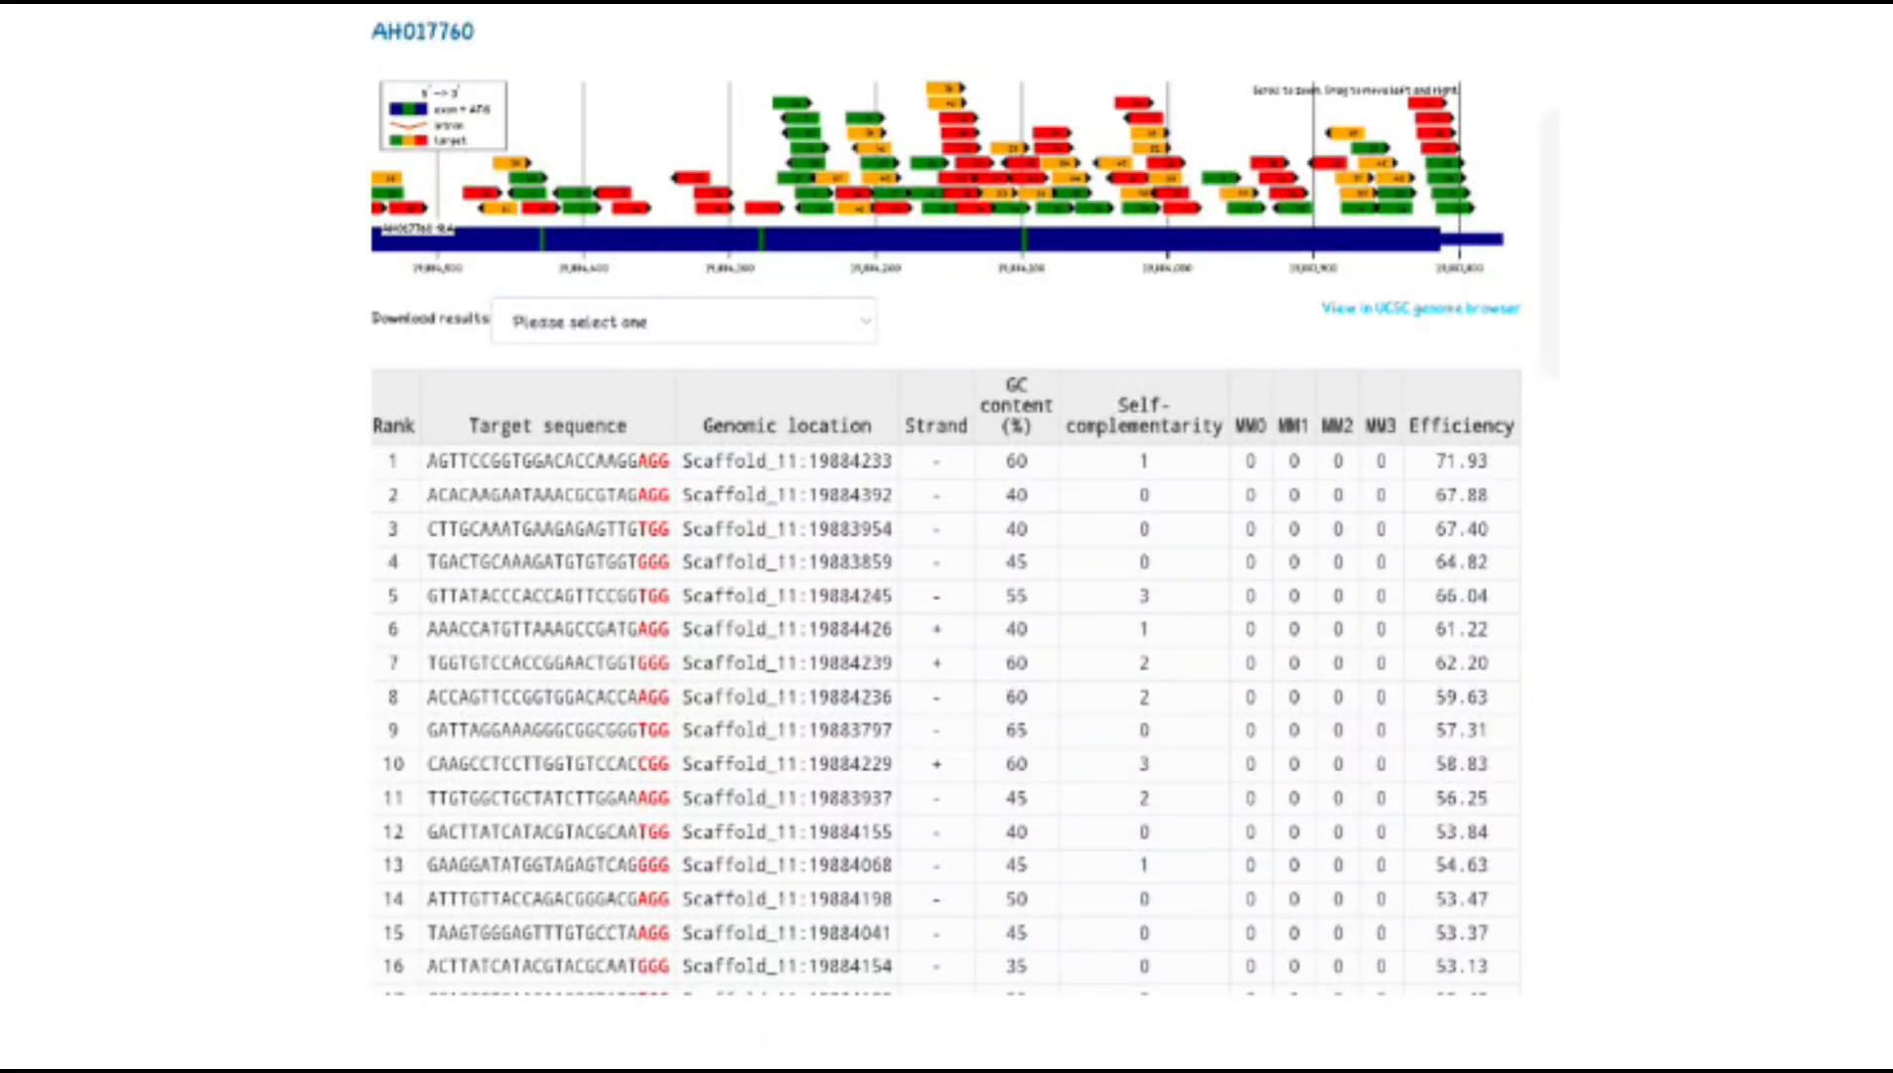
Copy the rank 7 target sequence TGGTGTCCACCGGAACTGGTGGG and open the Integrated DNA Technologies website
double_click(547, 662)
key(ctrl+c)
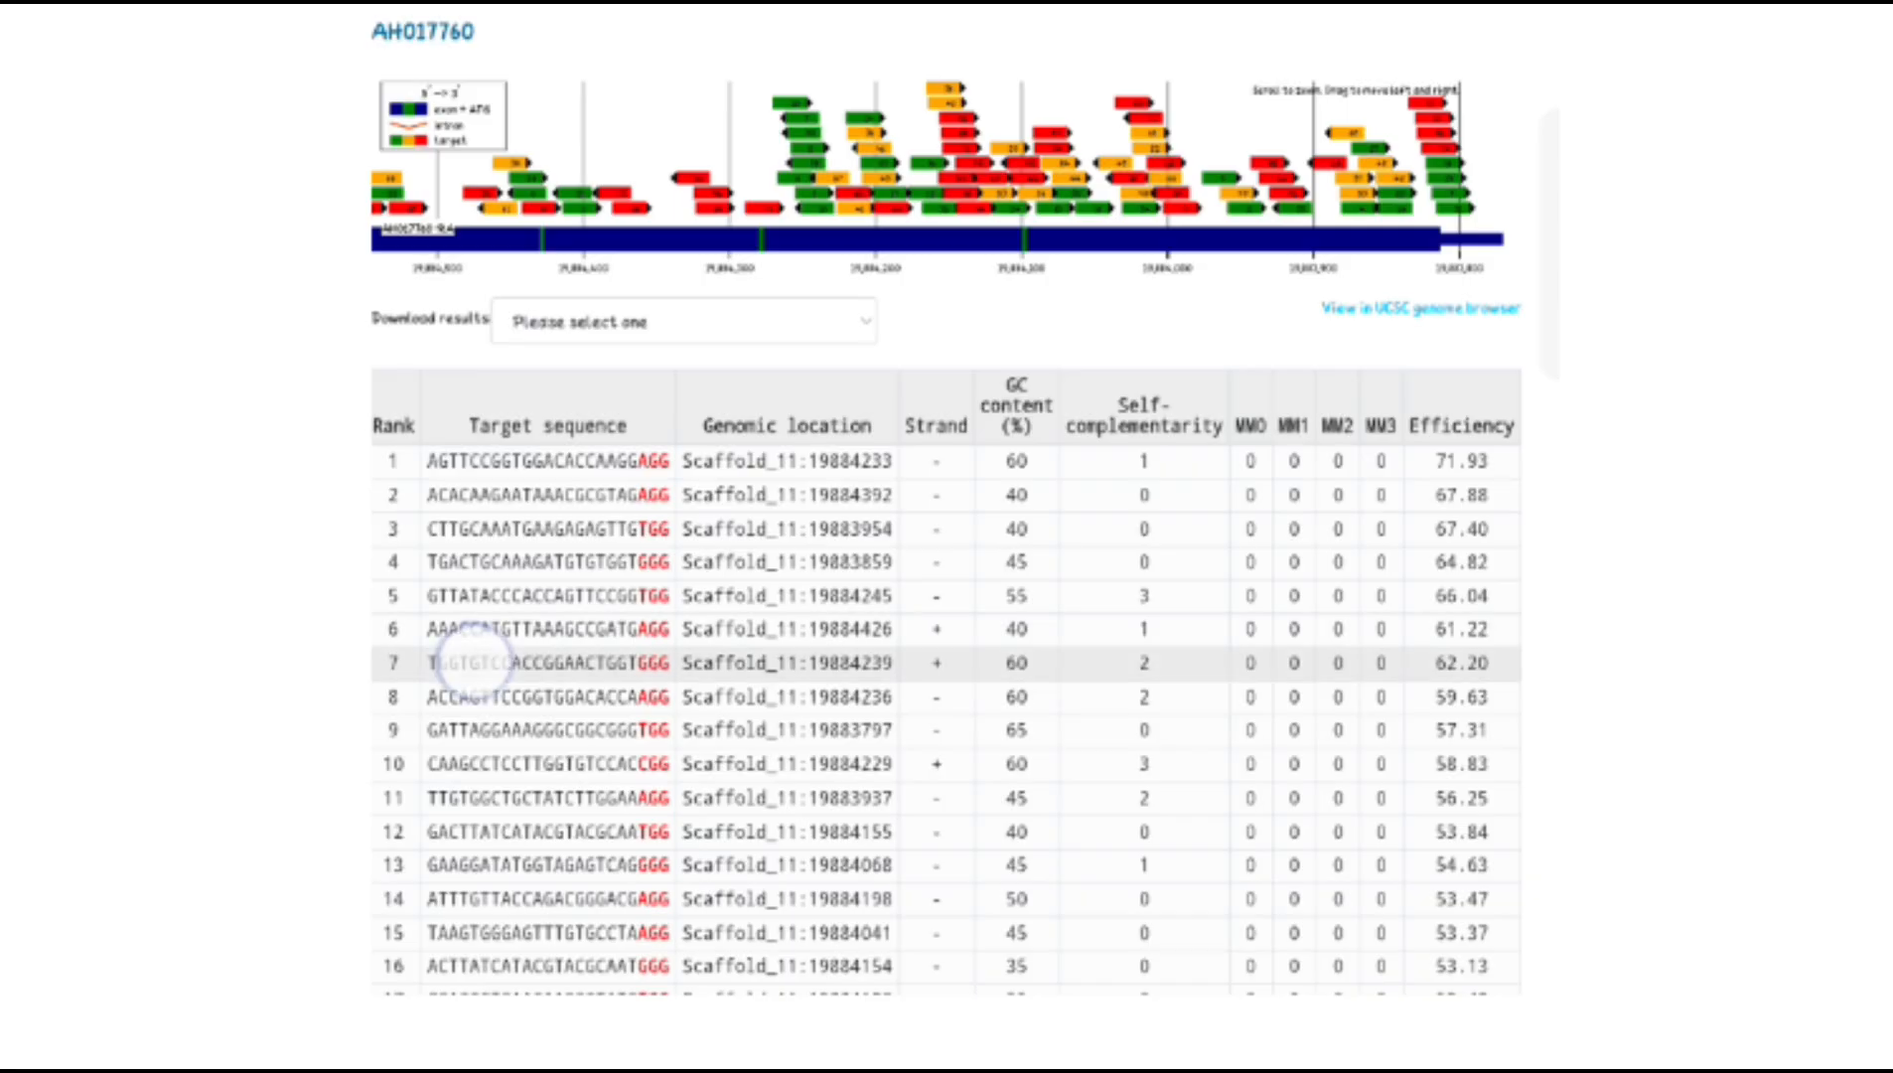
click(512, 527)
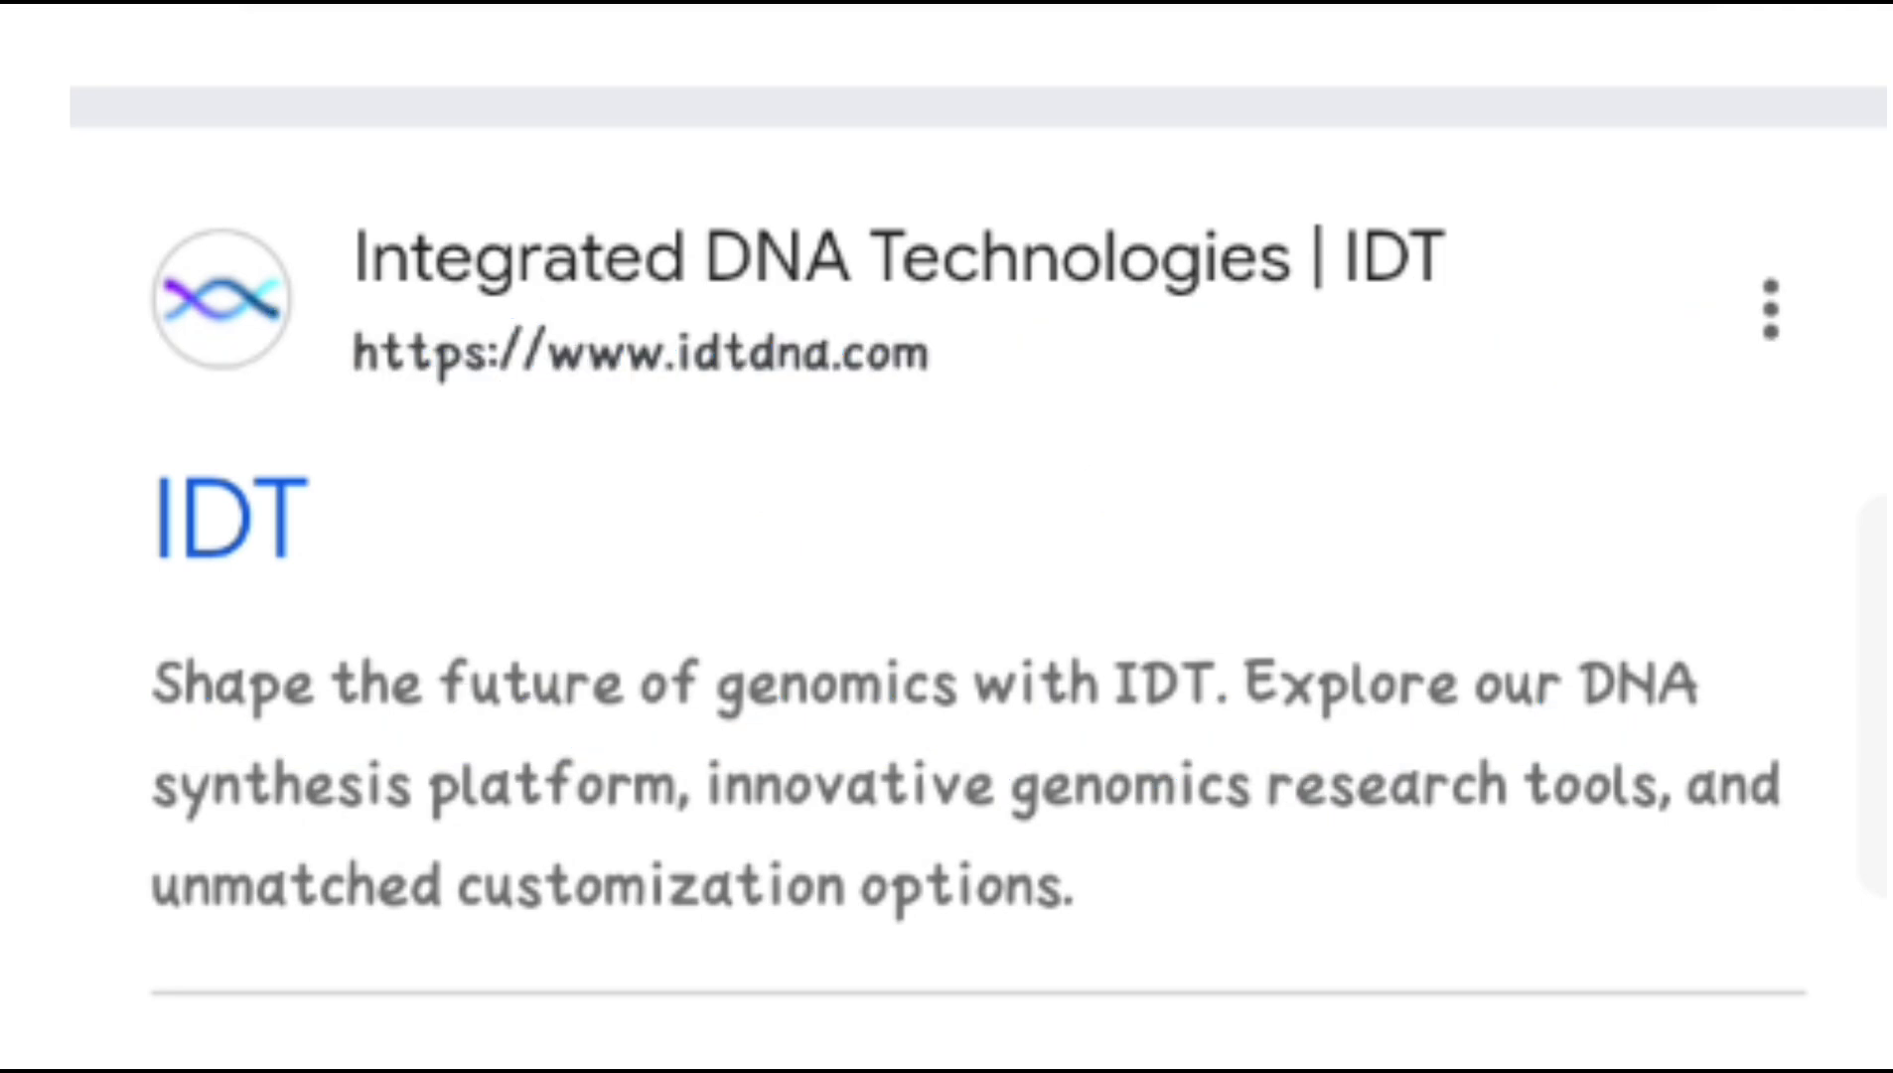
click(1253, 330)
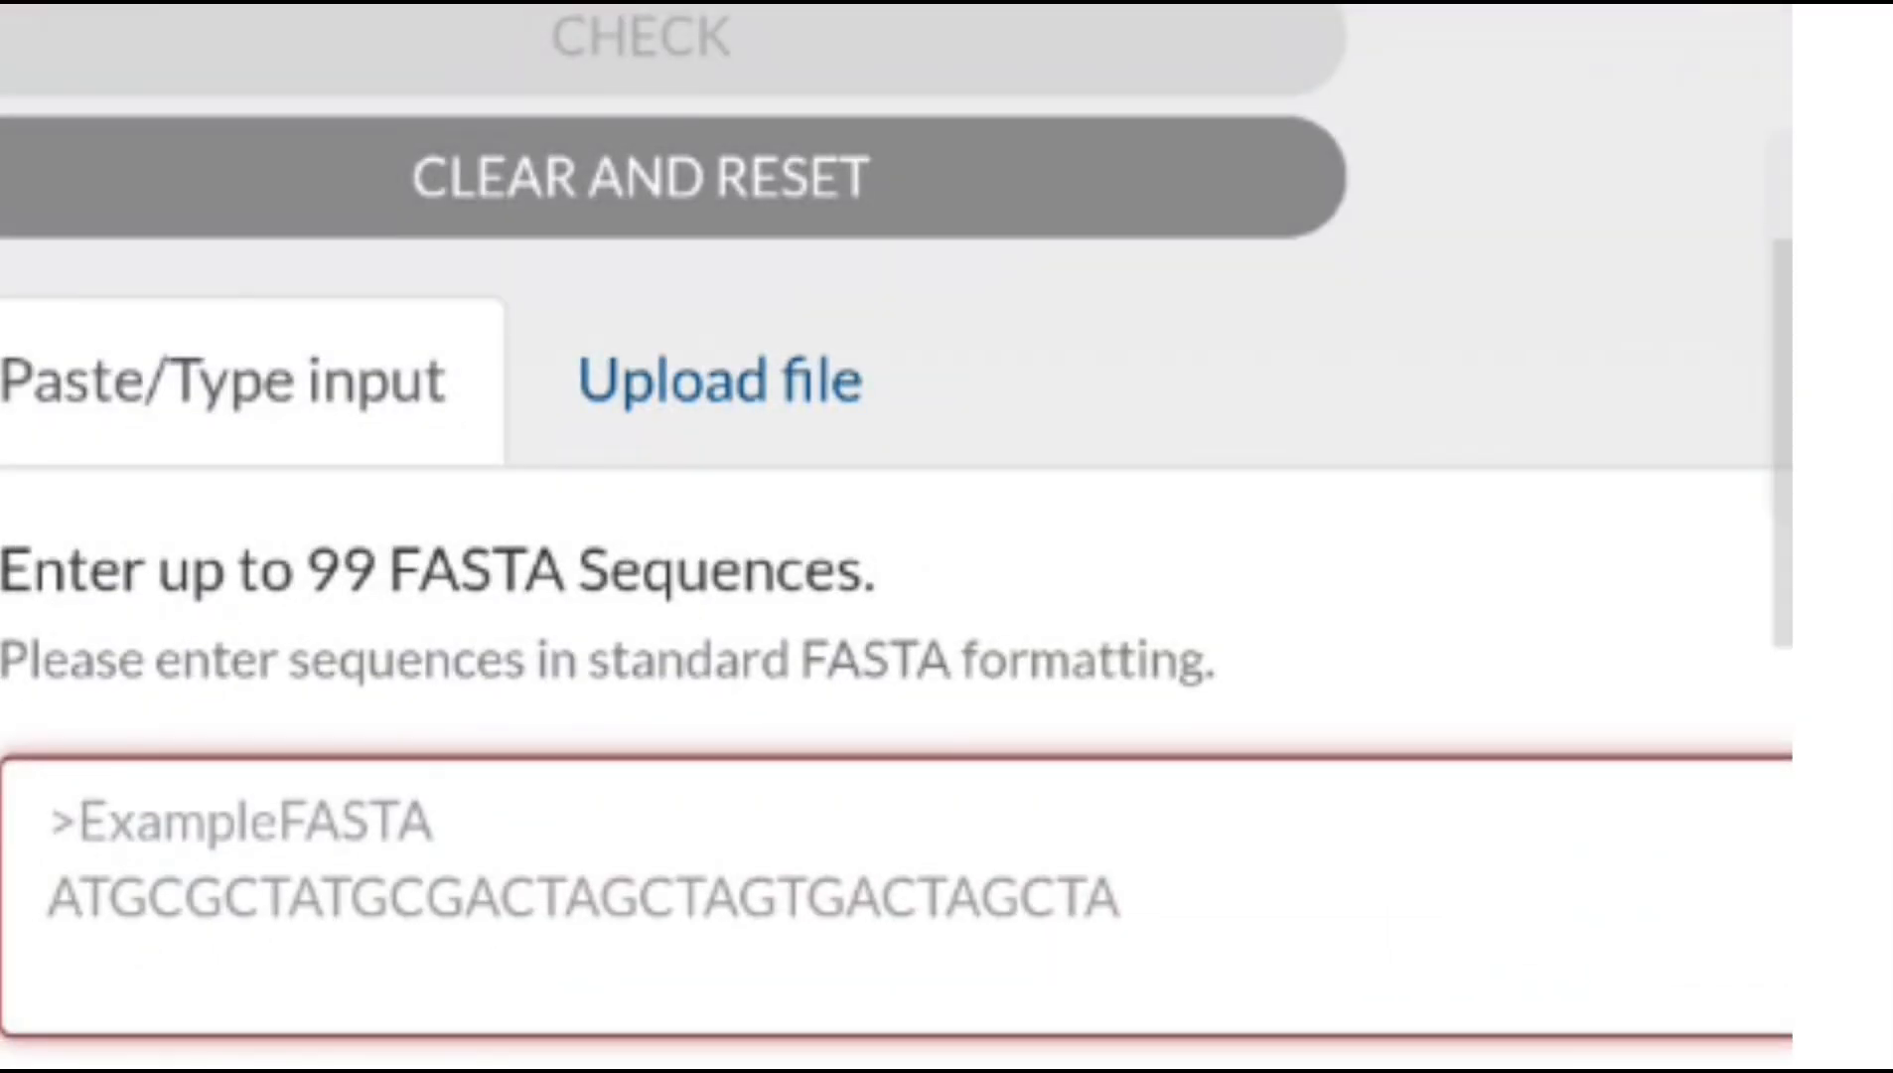
In the CRISPR-Cas9 gRNA checker, enter the guide as FASTA Sequence1 TGGTGTCCACCGGAACTGGT without the PAM
click(663, 908)
click(283, 596)
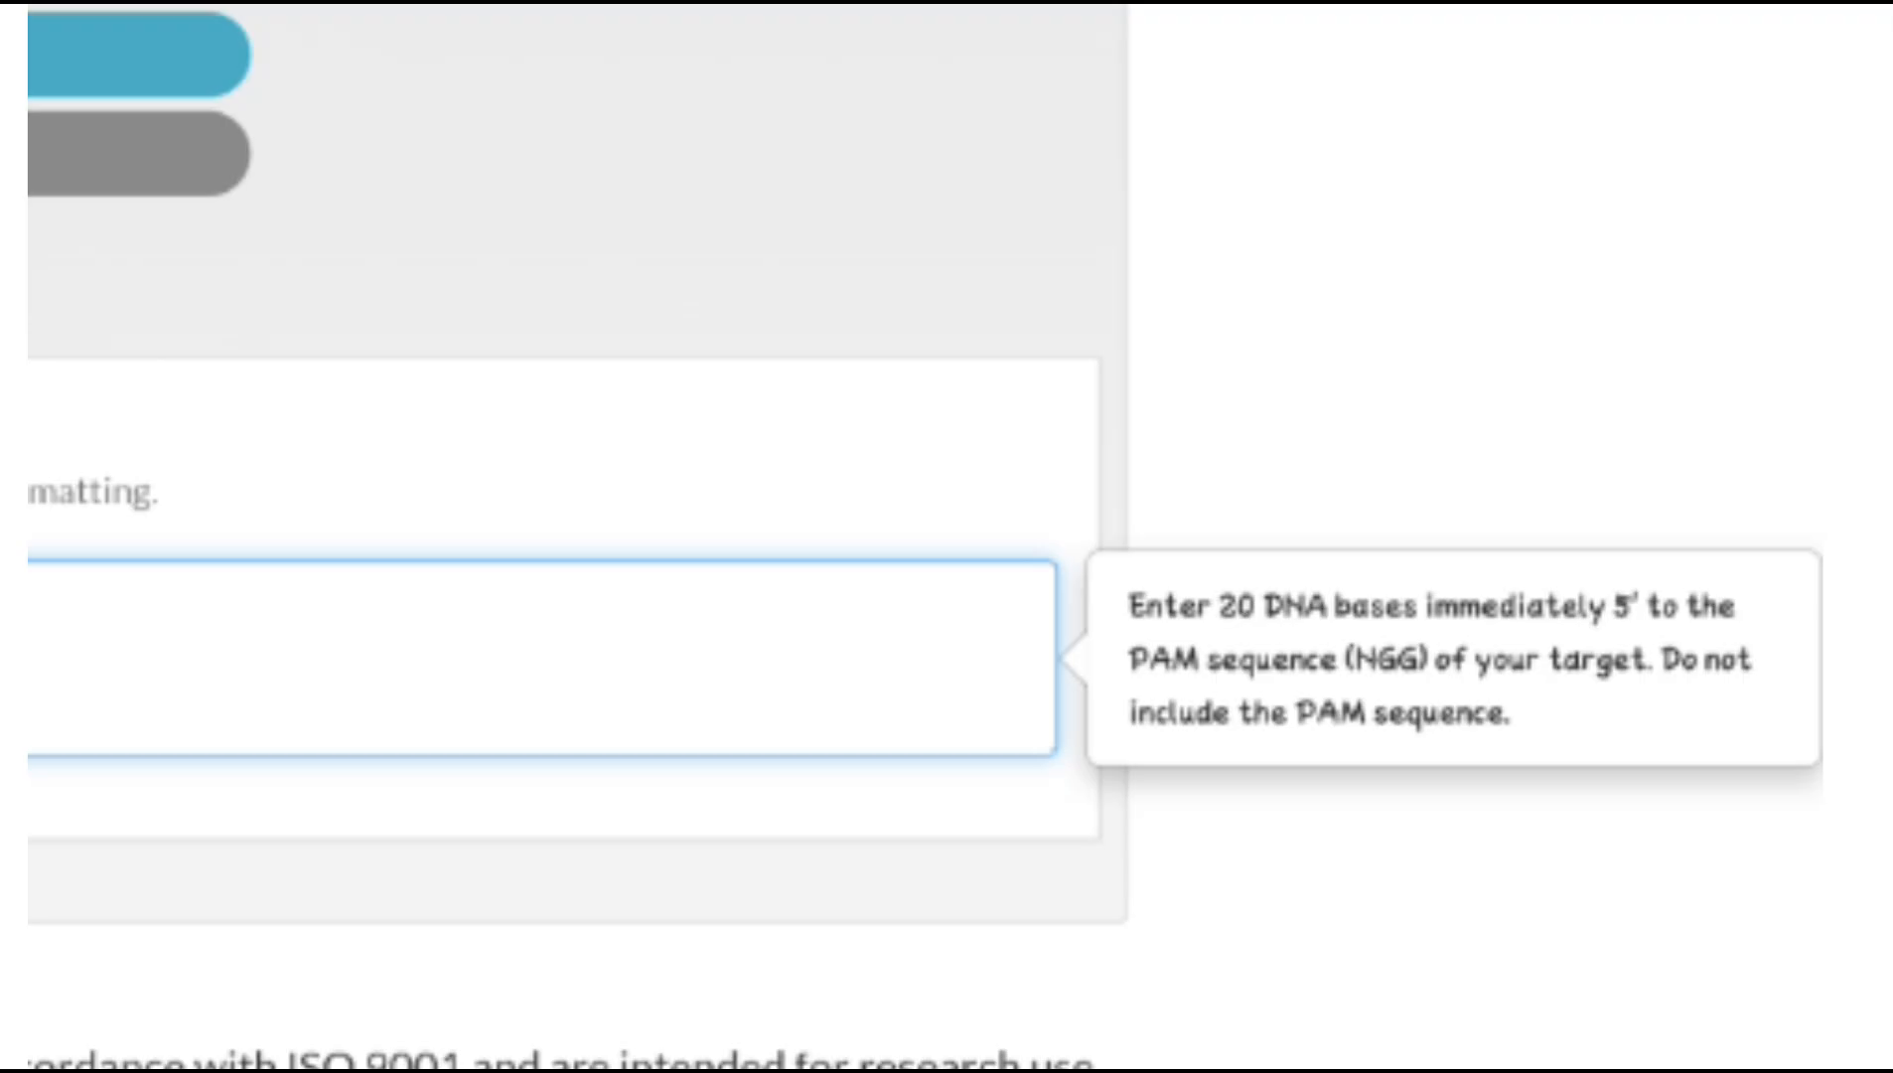
click(1591, 685)
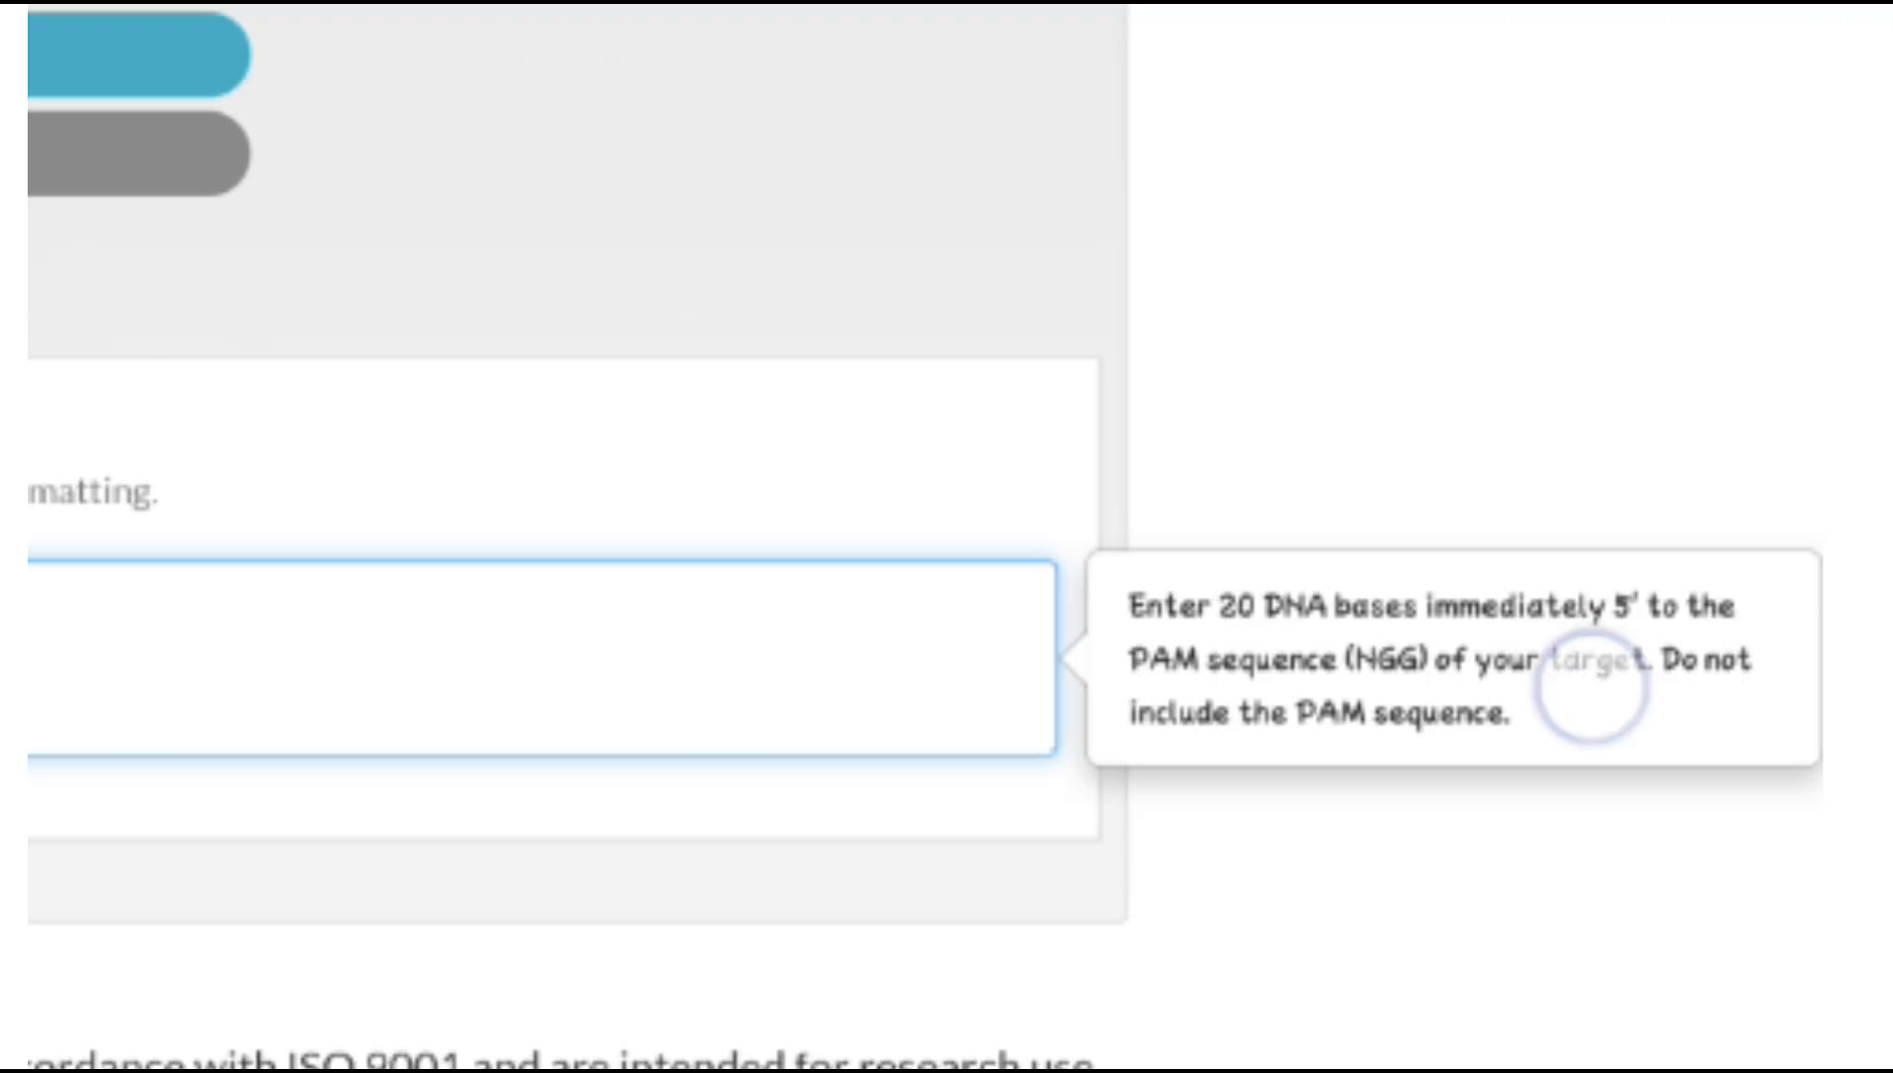
drag(1522, 777, 1607, 776)
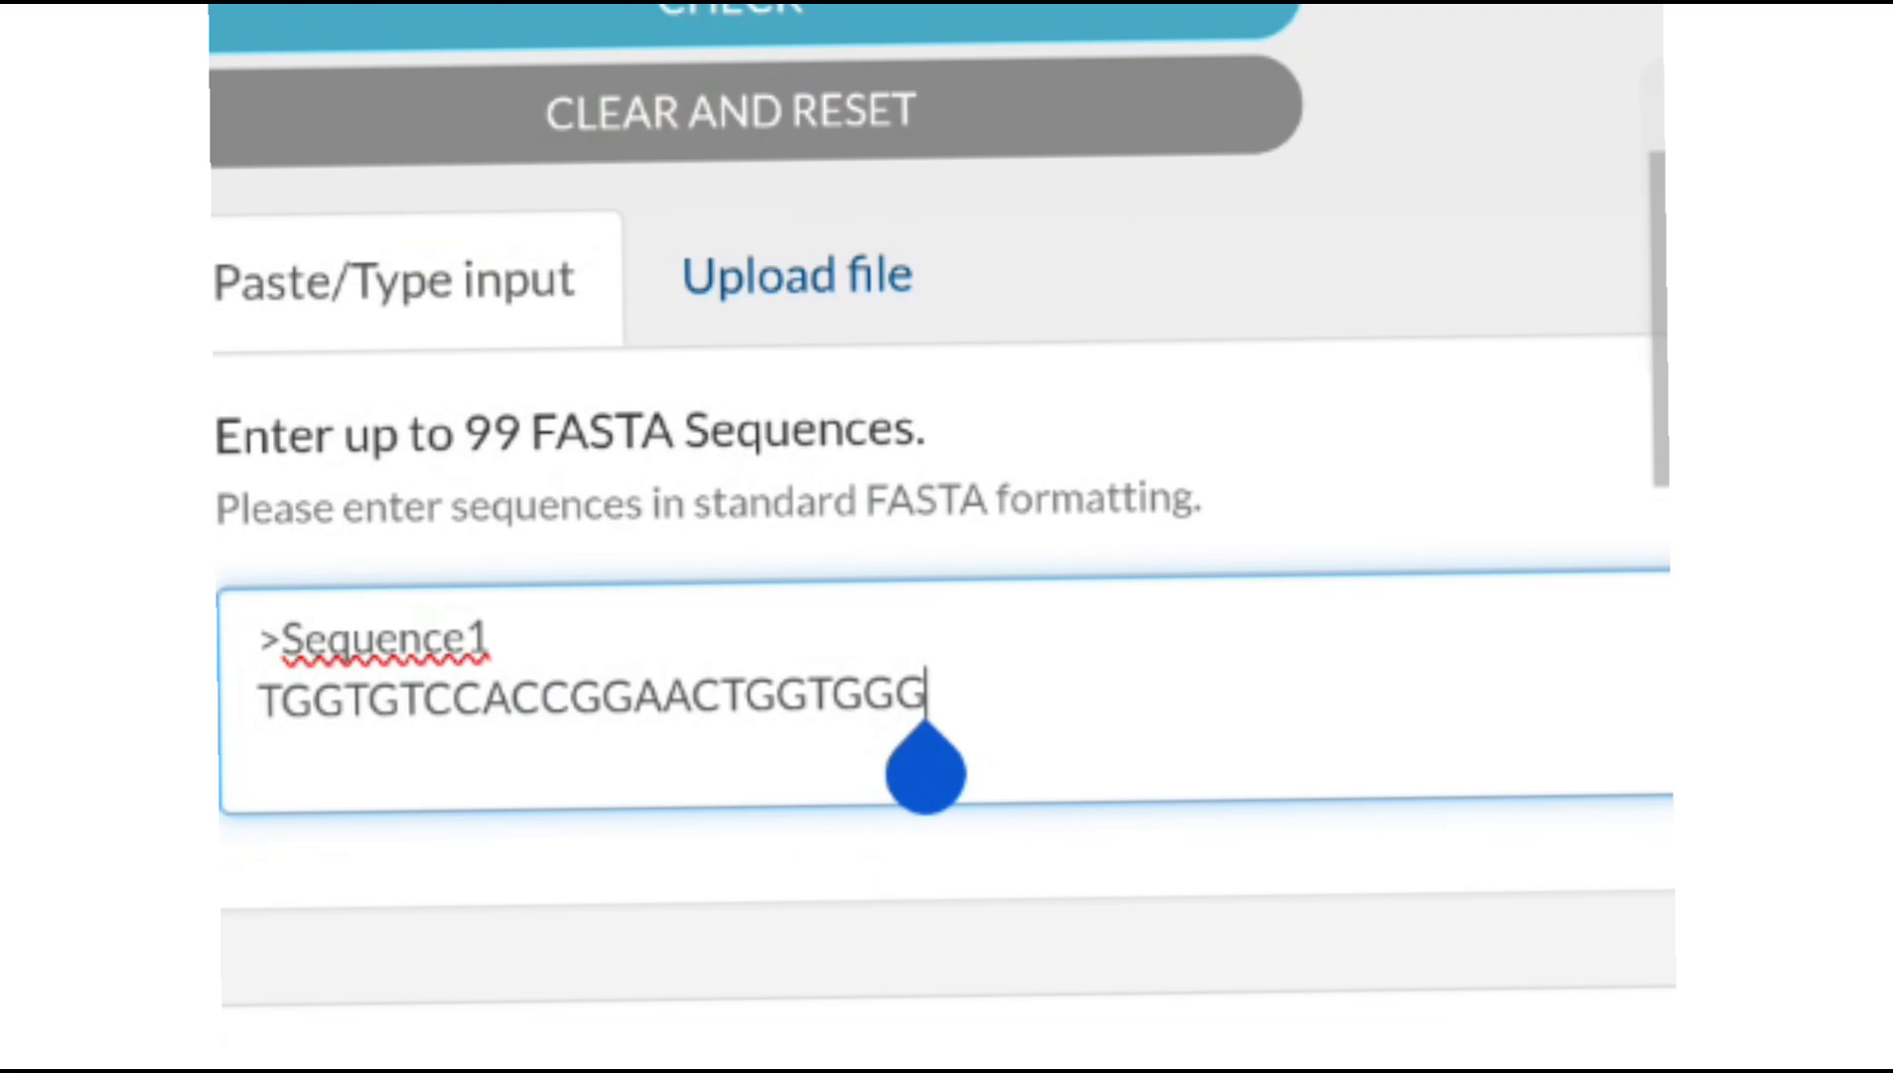
key(BackSpace)
key(BackSpace)
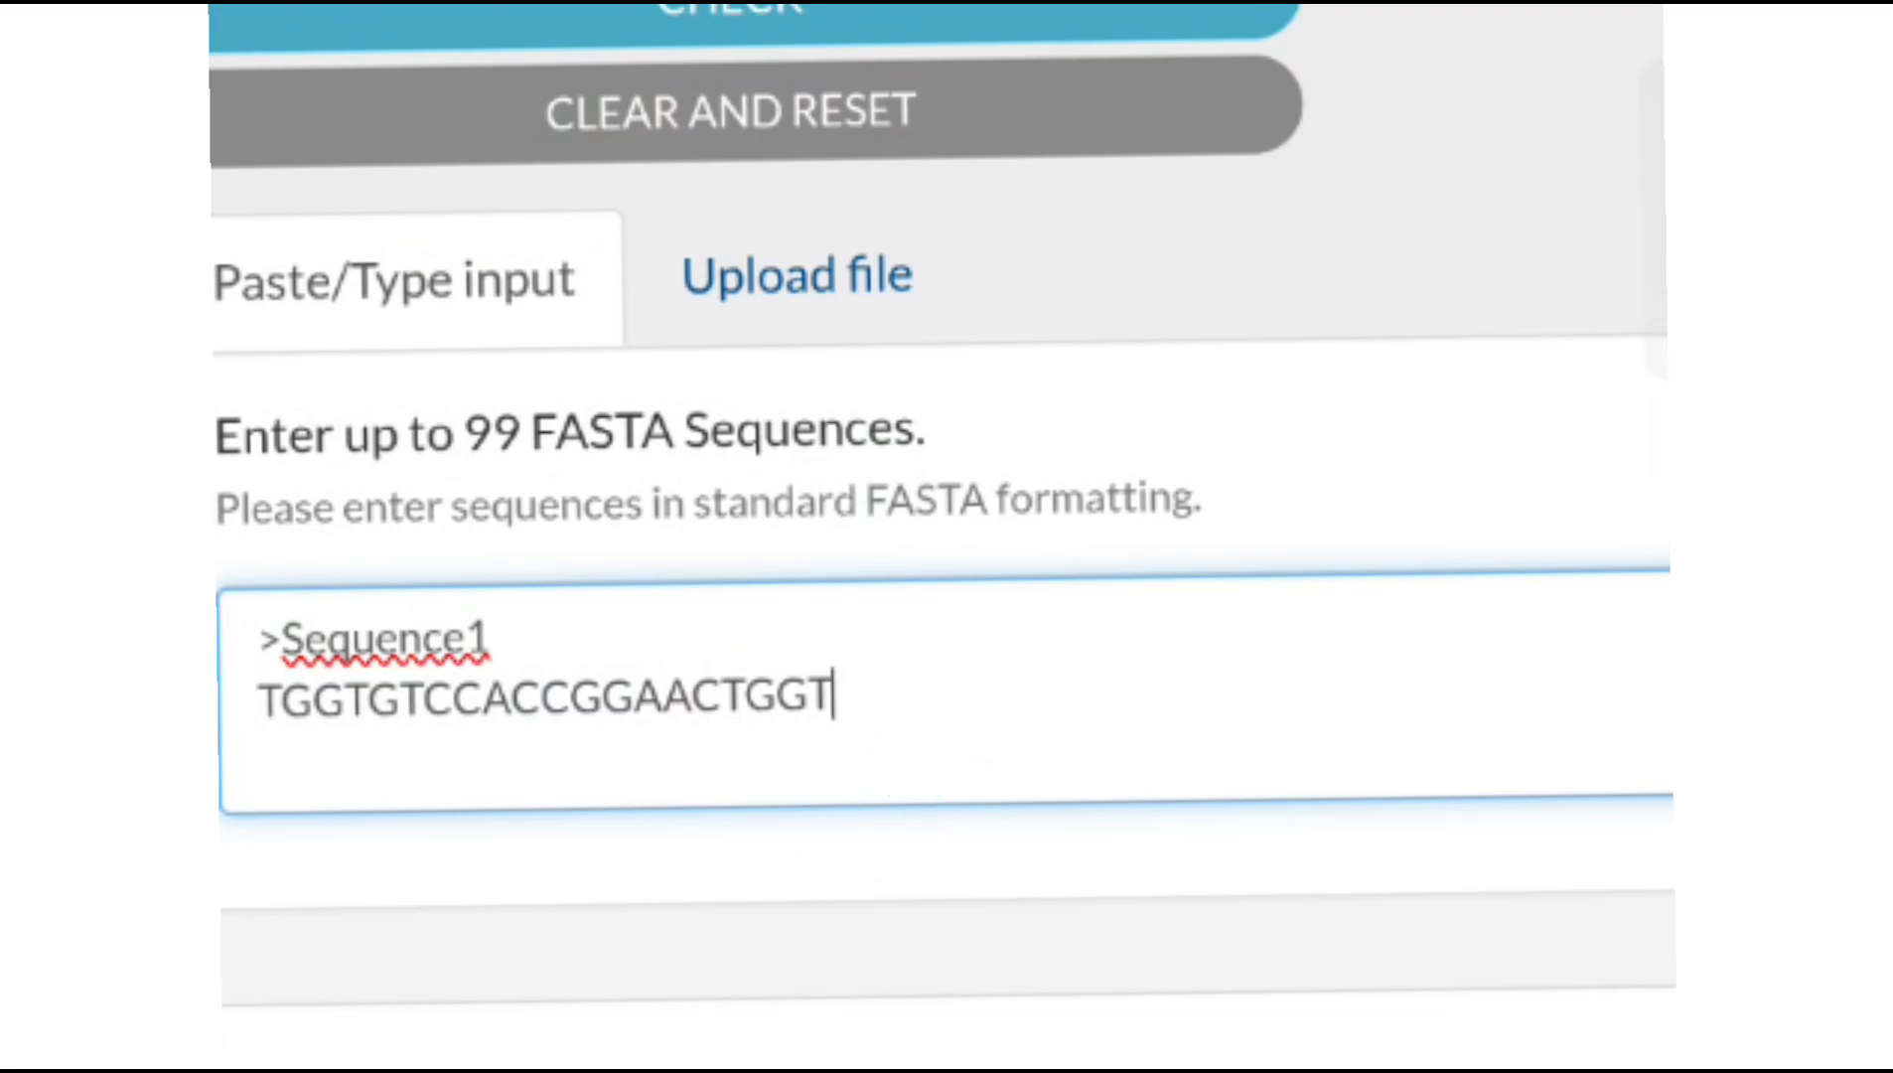
Run the check on Sequence1 and review its on-target and off-target scores in the checker analysis results
scroll(941, 536, up, 5)
click(1034, 485)
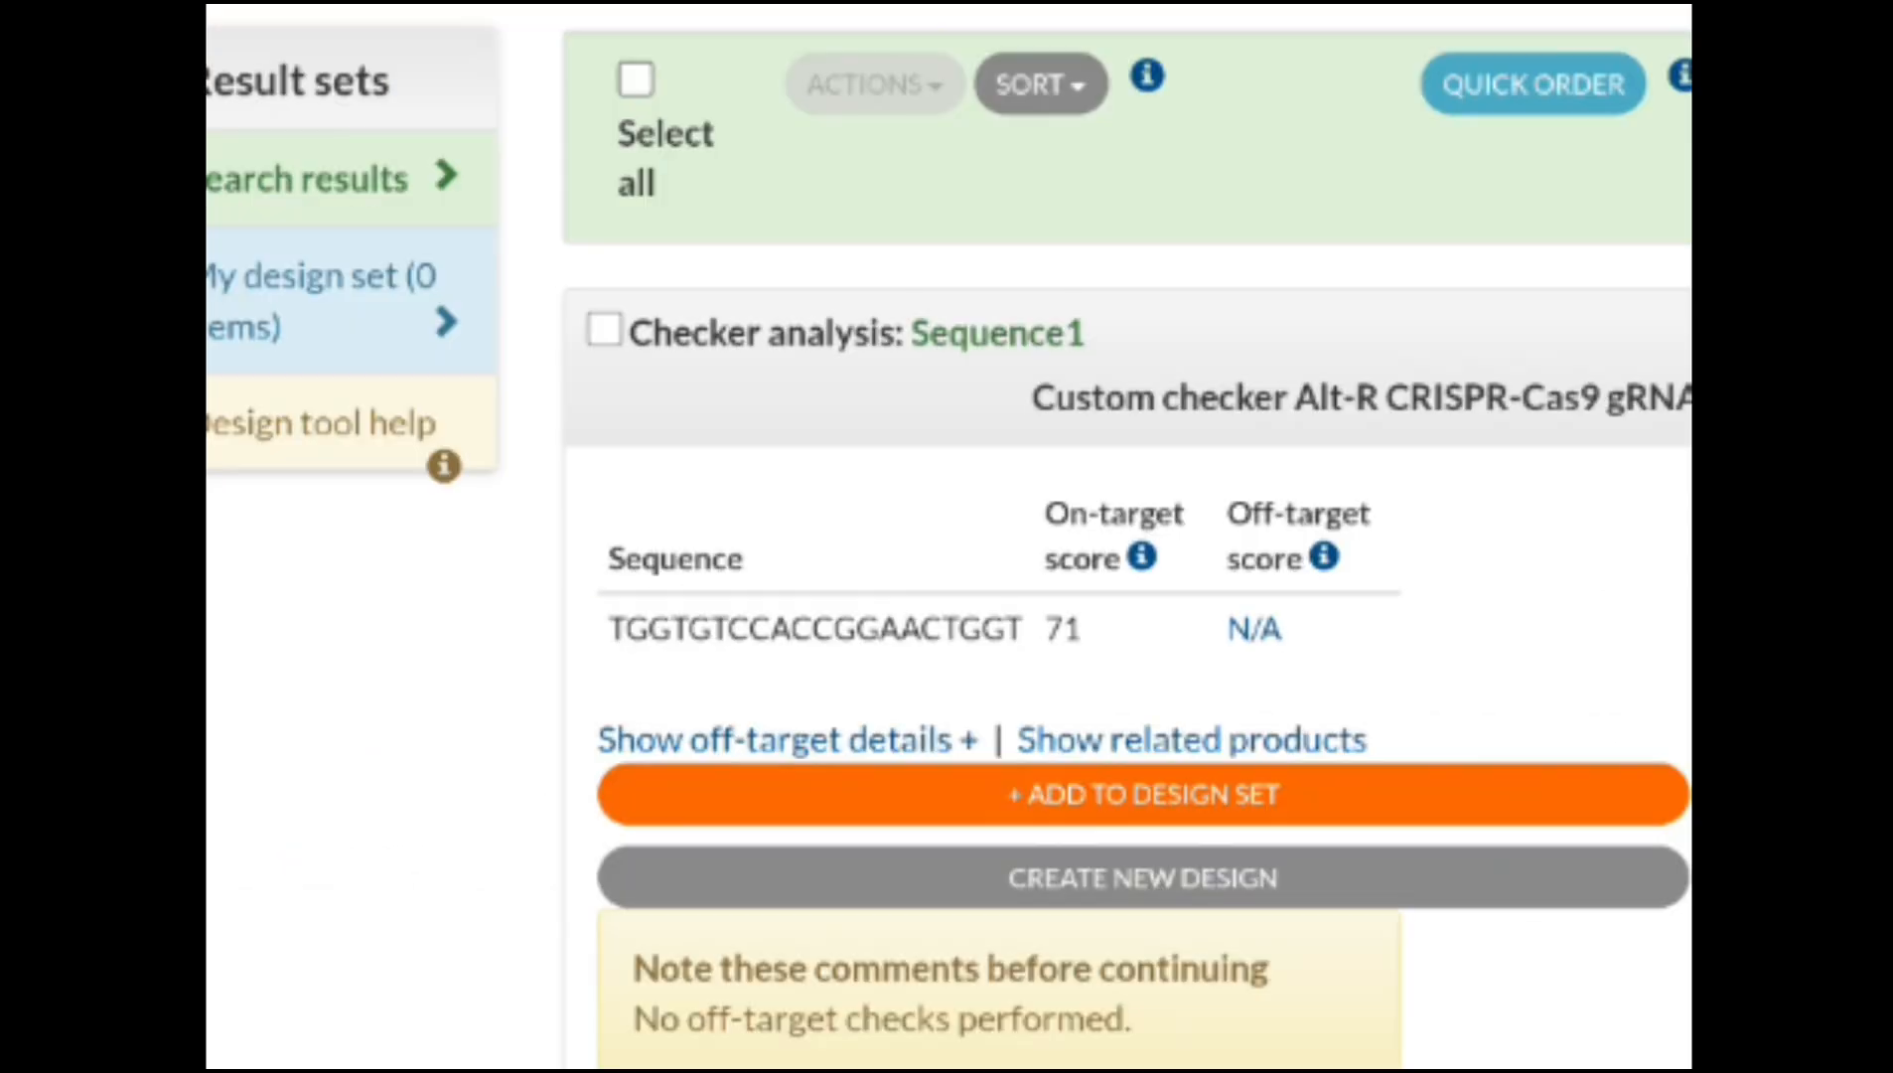
scroll(949, 536, right, 3)
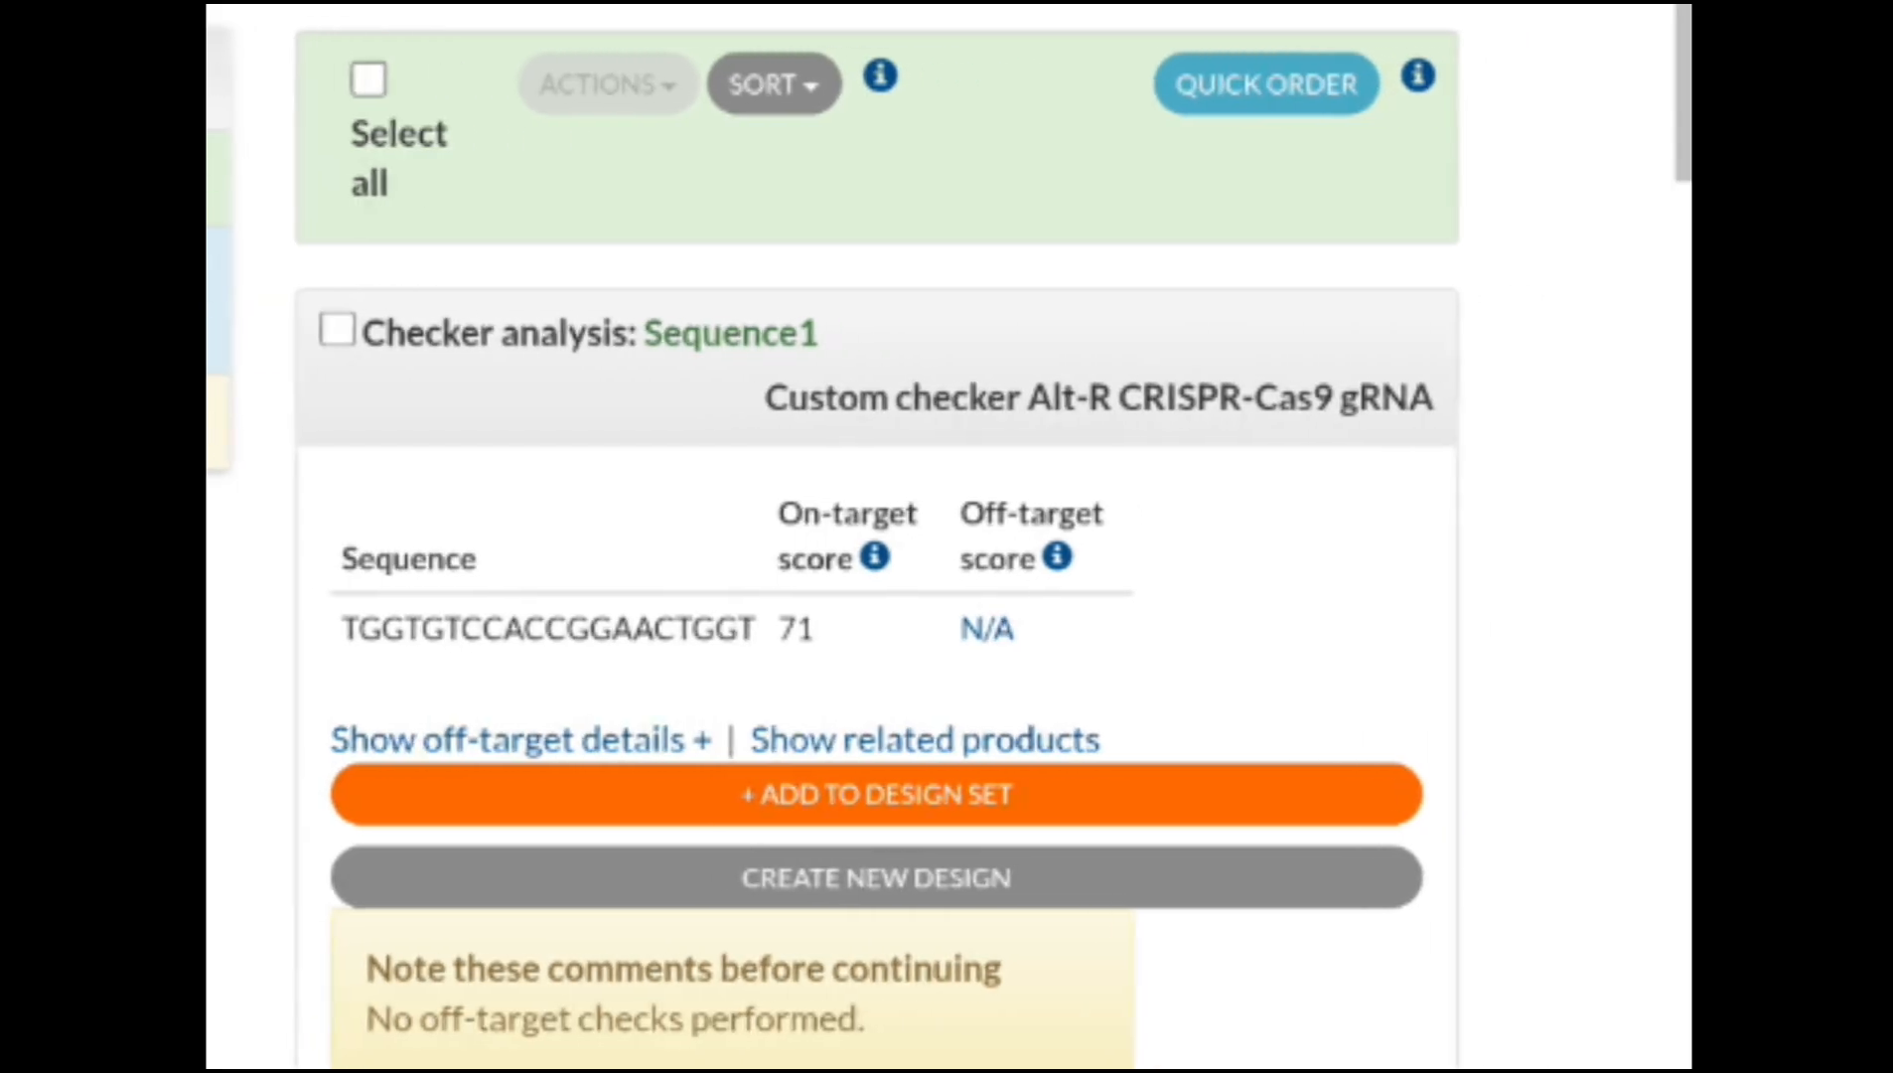
scroll(1311, 297, up, 2)
scroll(1317, 274, down, 1)
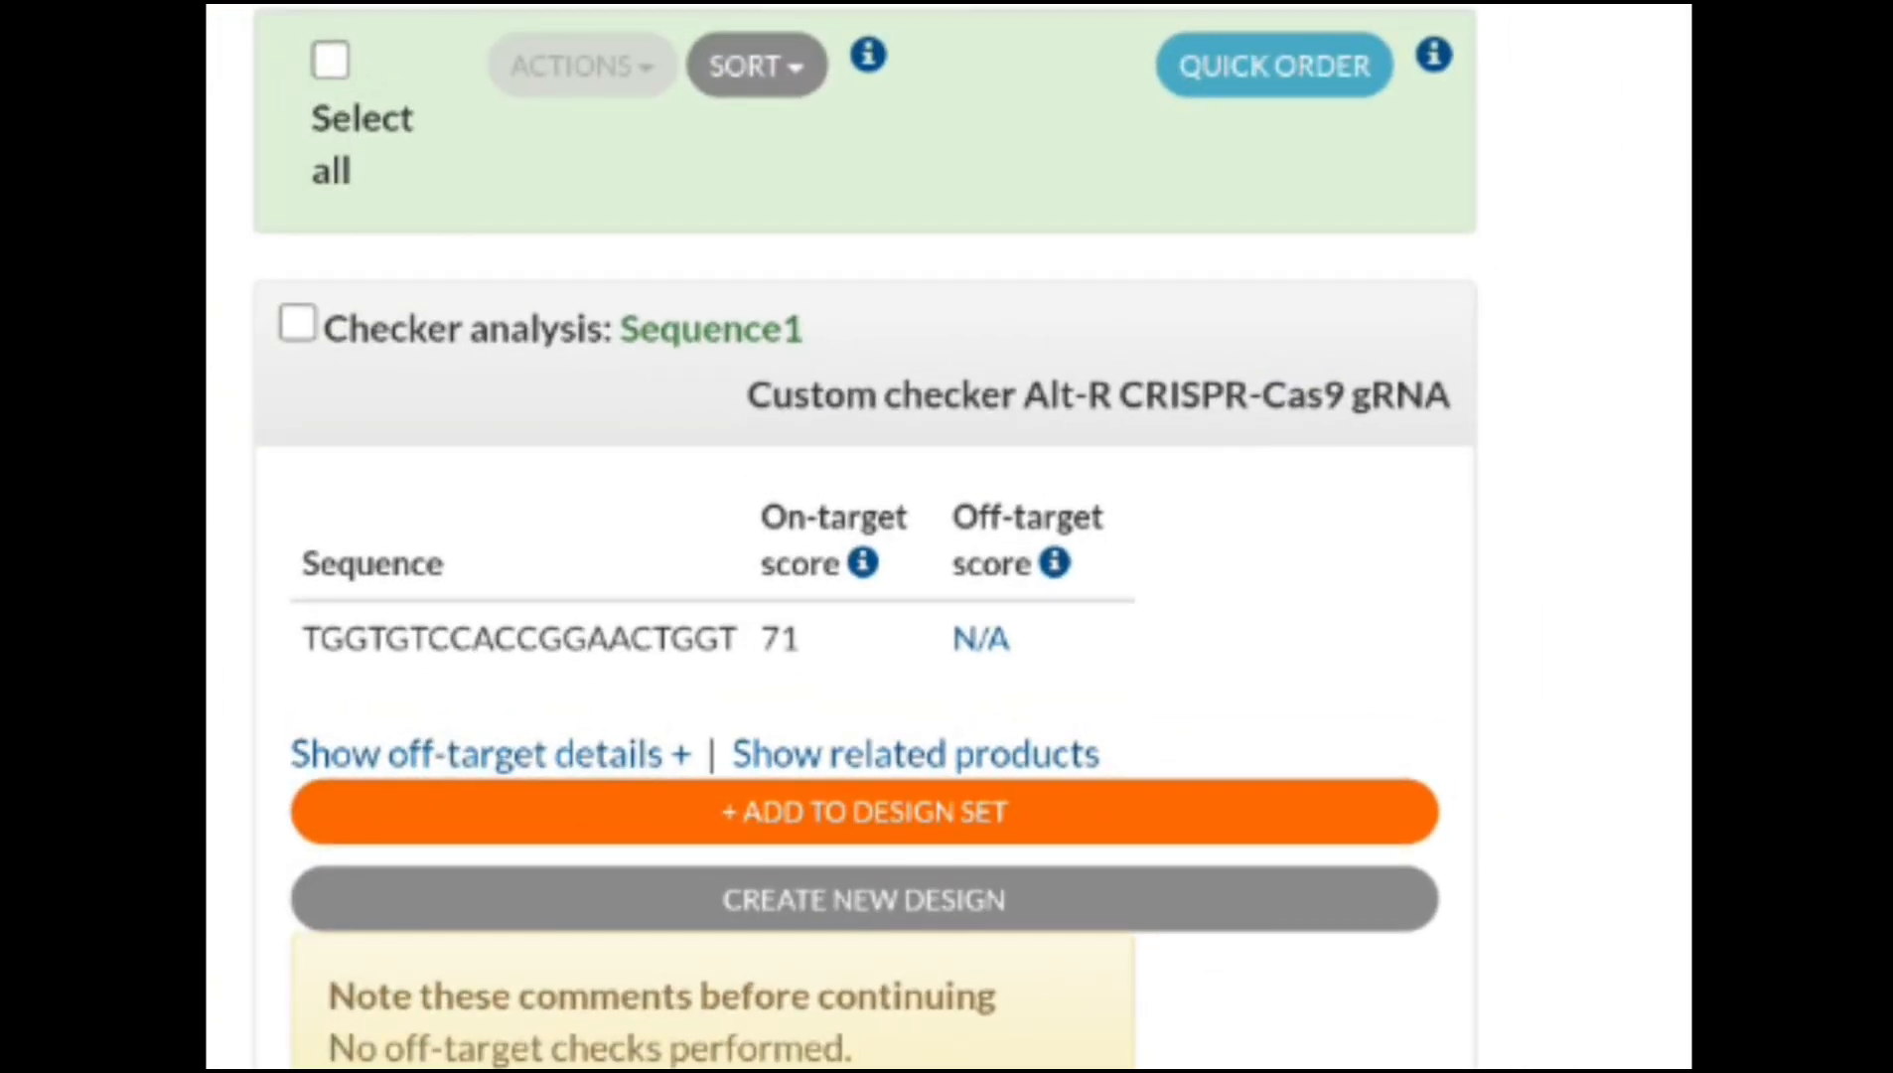
scroll(949, 536, up, 1)
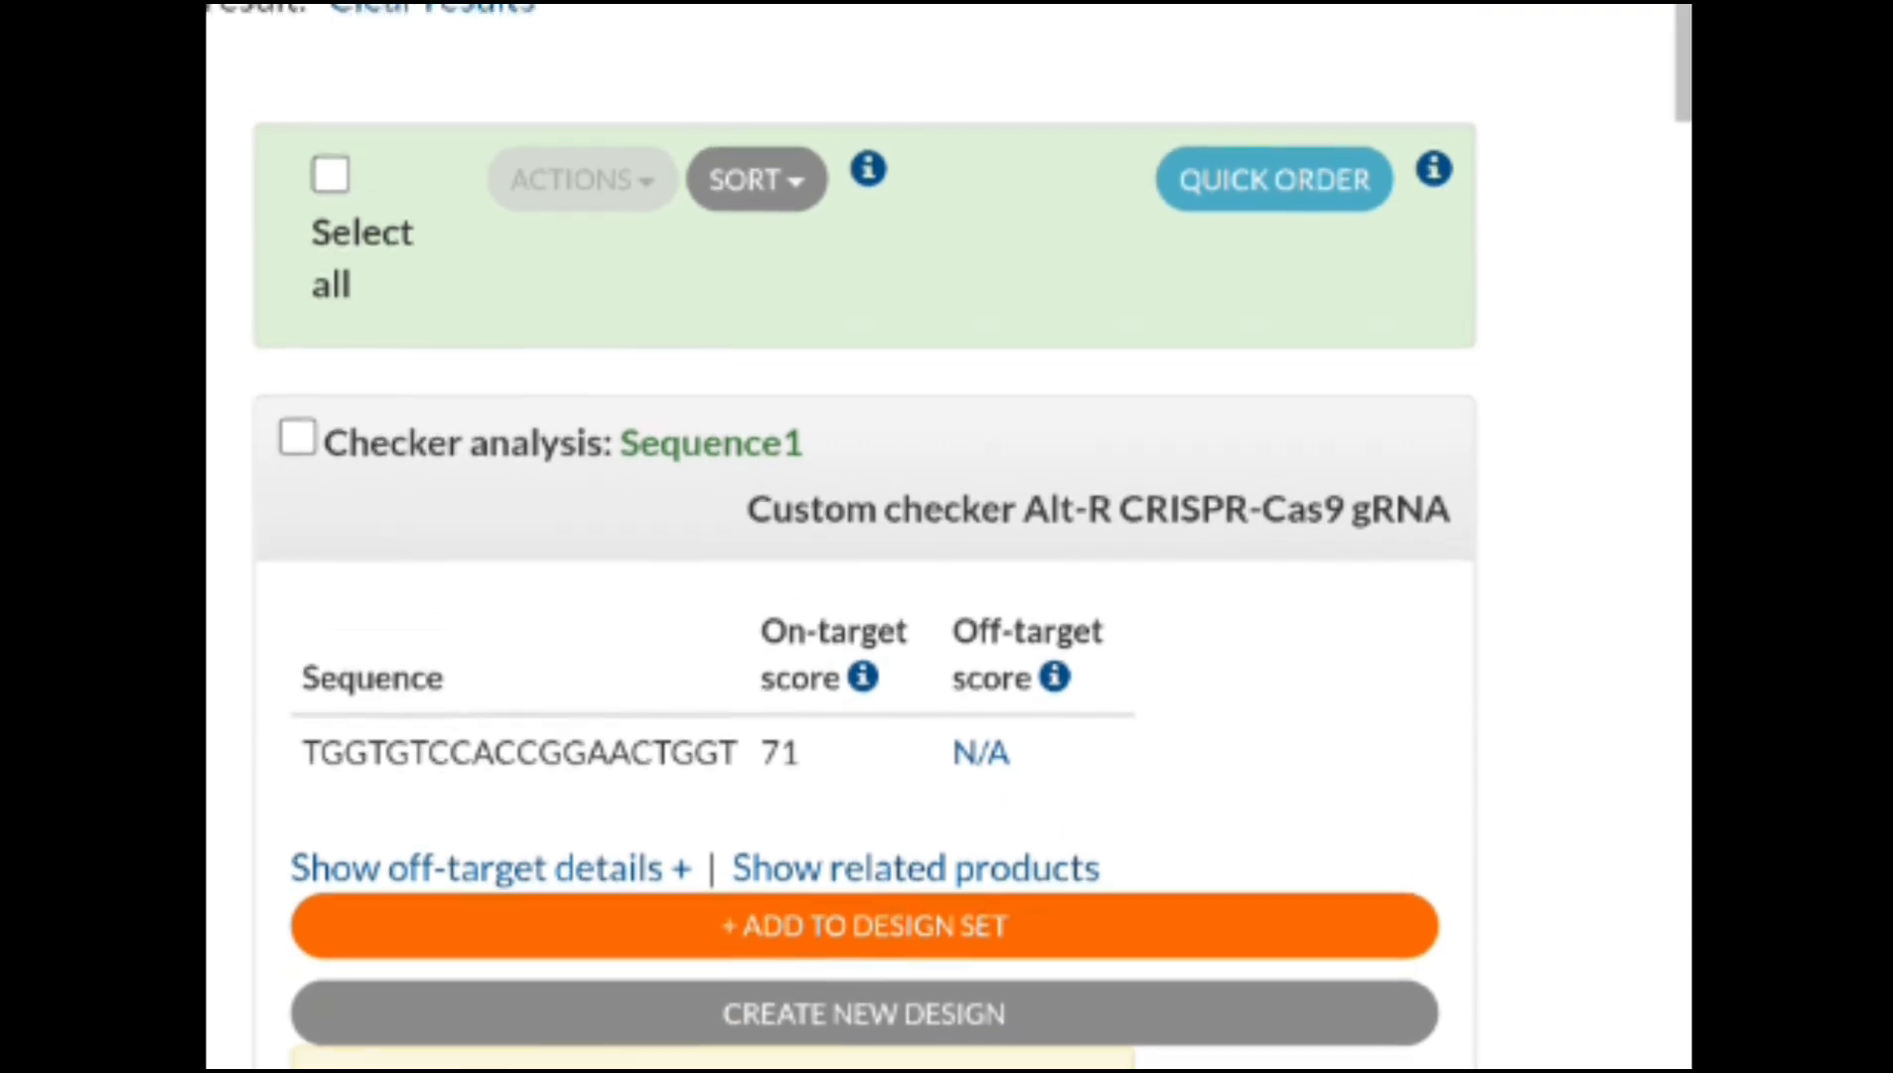
scroll(1297, 262, up, 2)
scroll(1275, 327, down, 1)
scroll(1275, 327, left, 3)
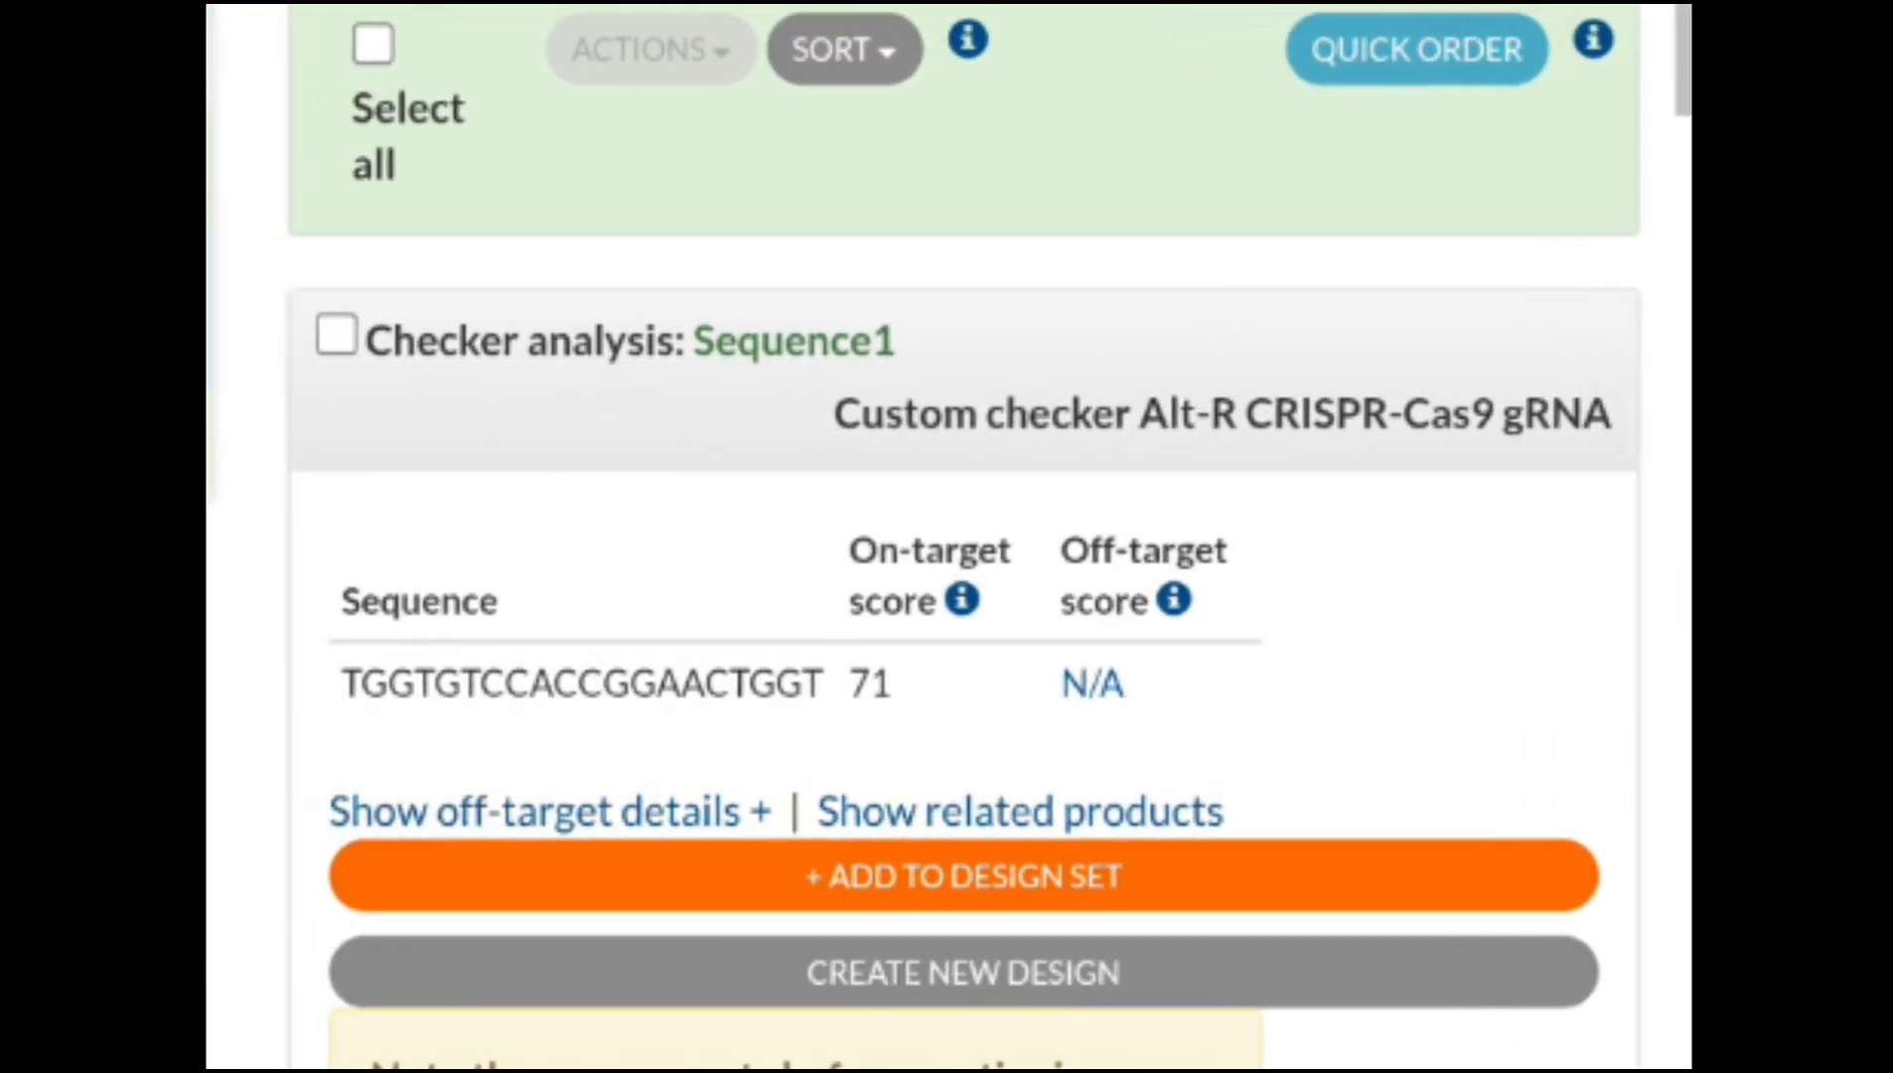
scroll(950, 537, left, 2)
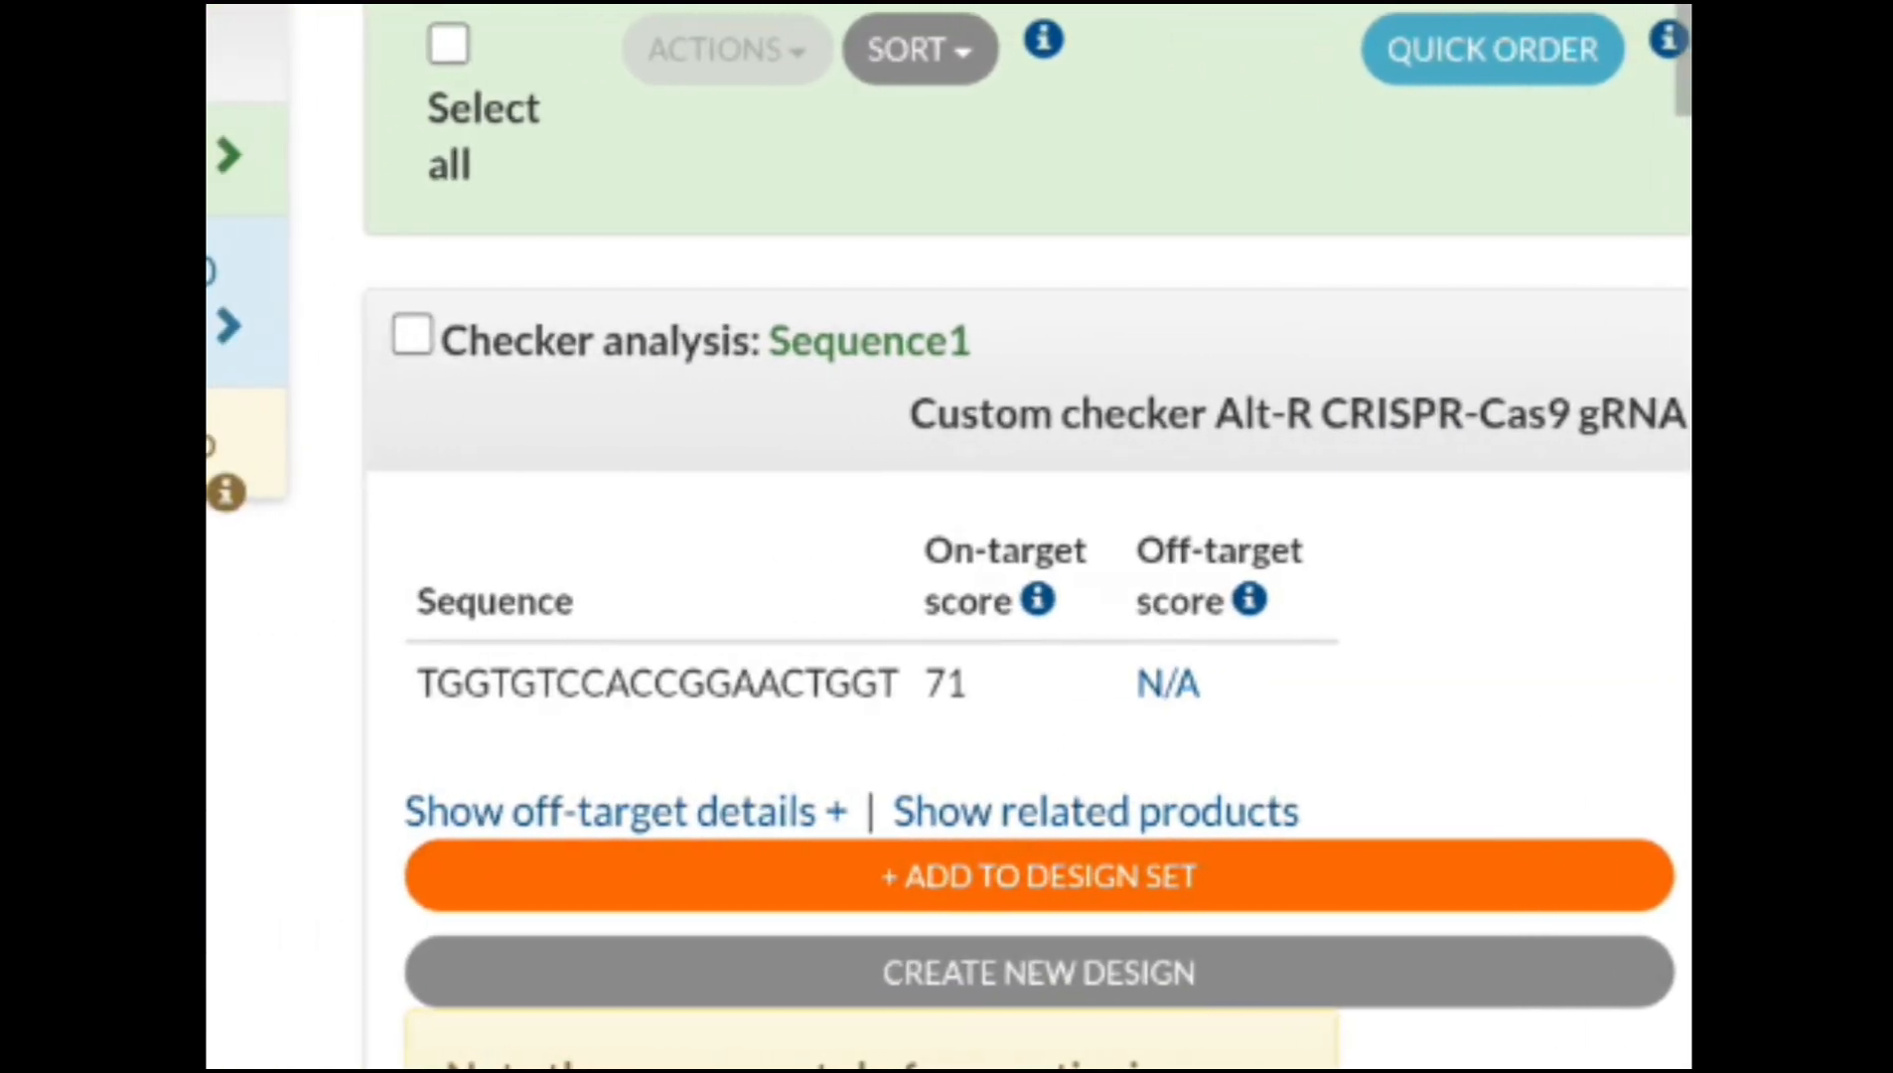
scroll(949, 536, left, 8)
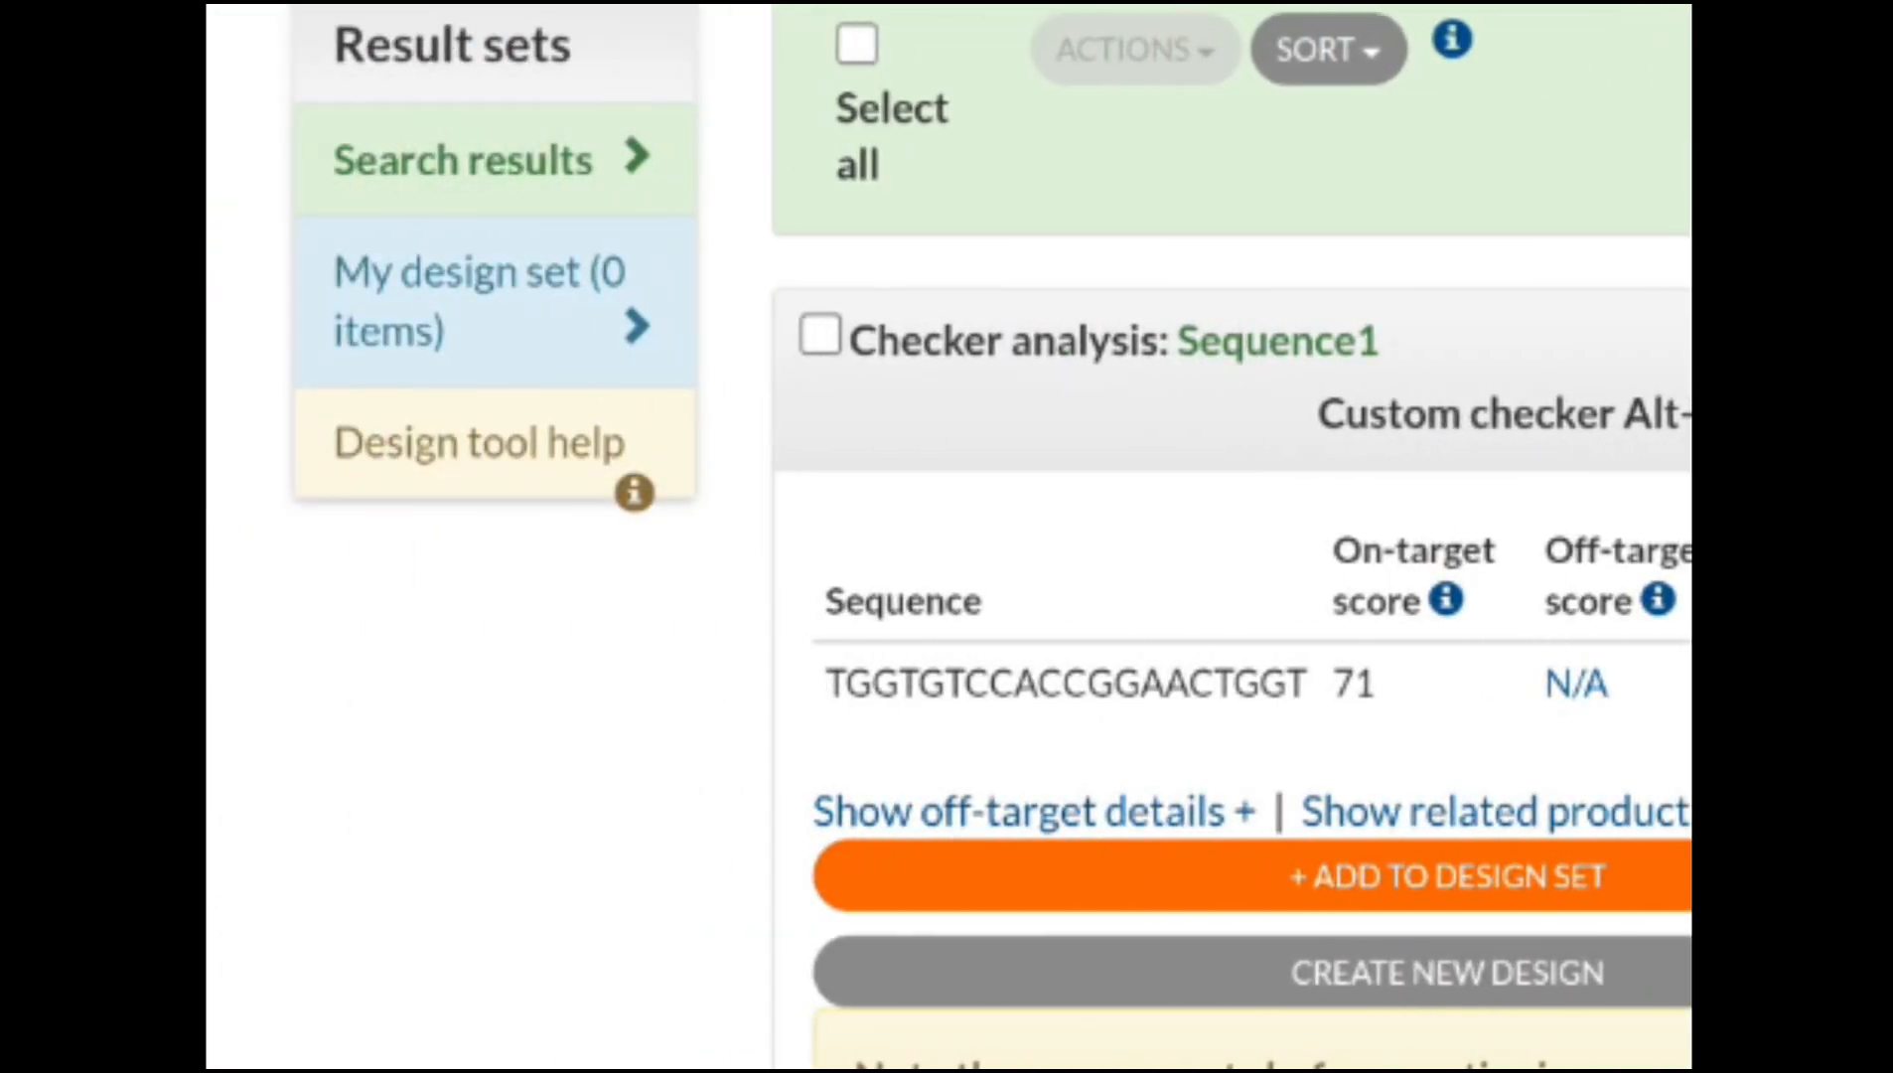
Open My design set and choose the 96-well plate ordering format
click(600, 357)
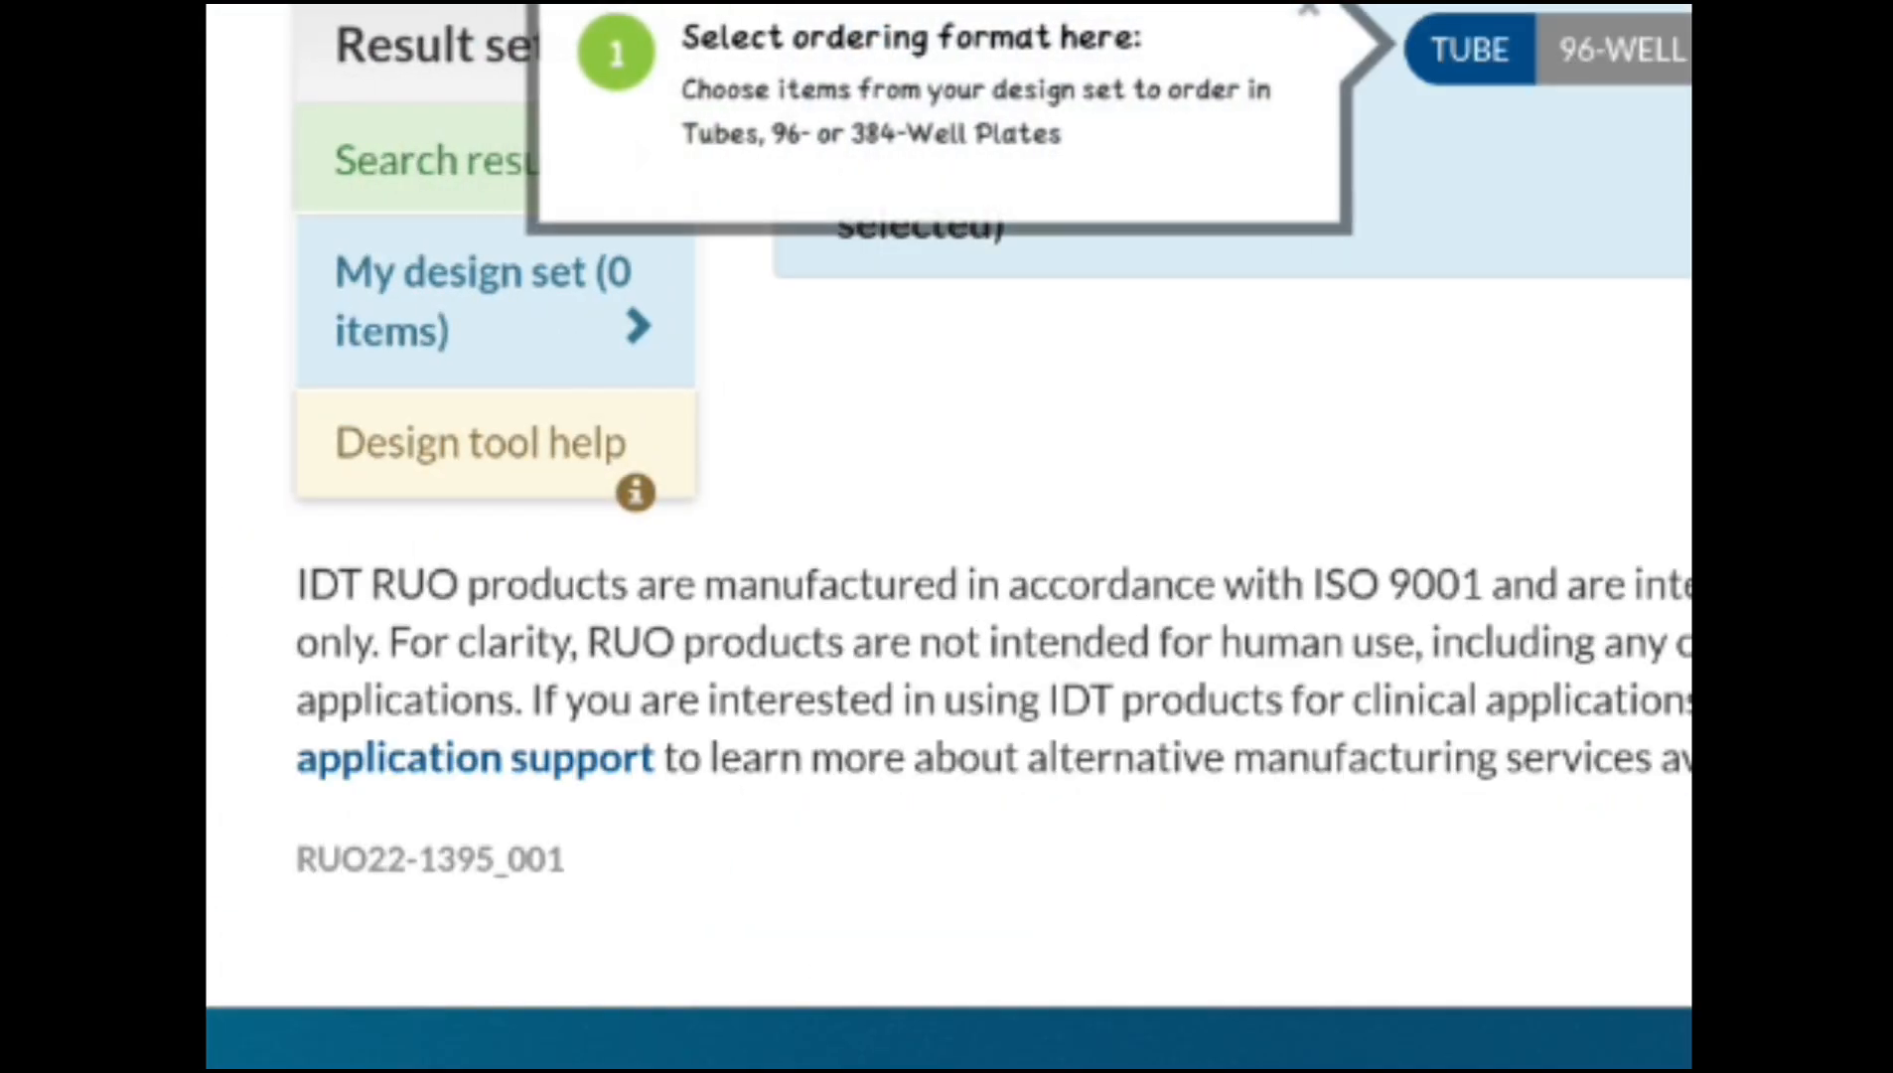
scroll(1183, 498, right, 6)
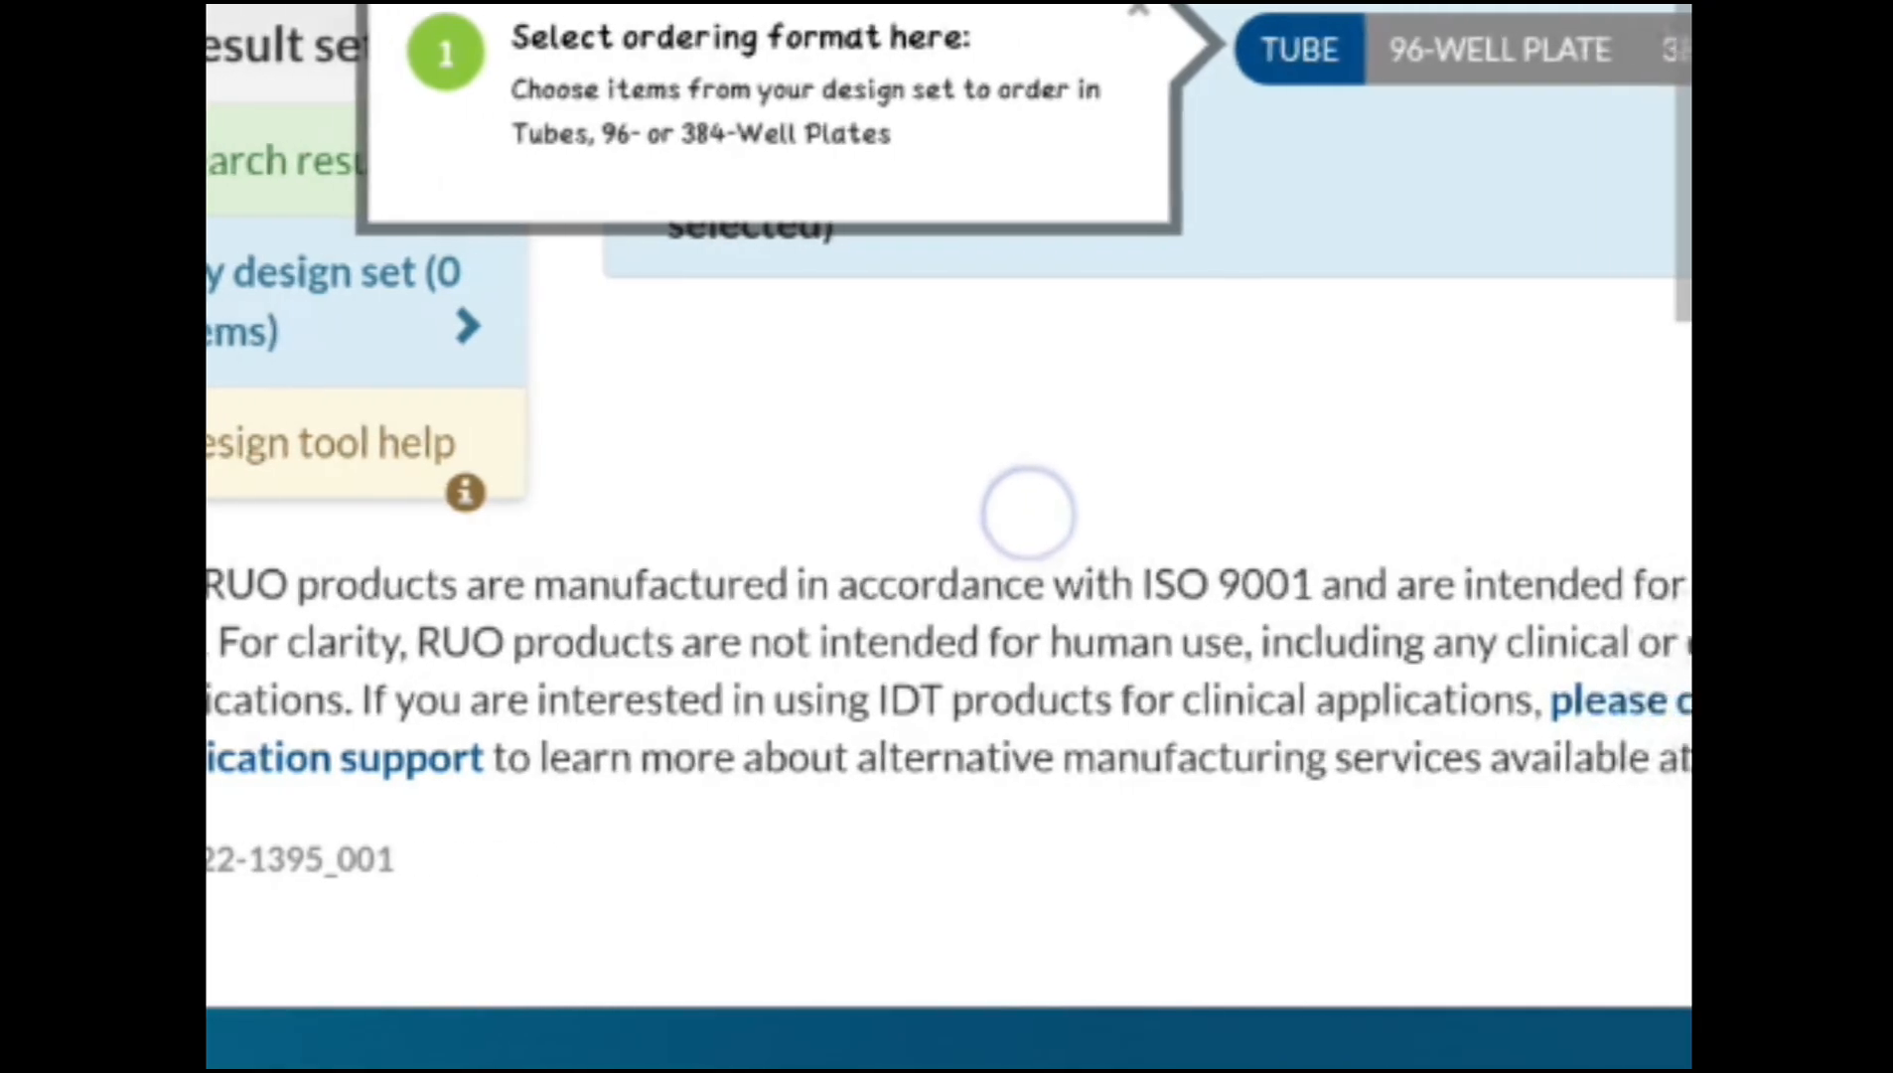
scroll(1104, 450, right, 3)
click(1090, 53)
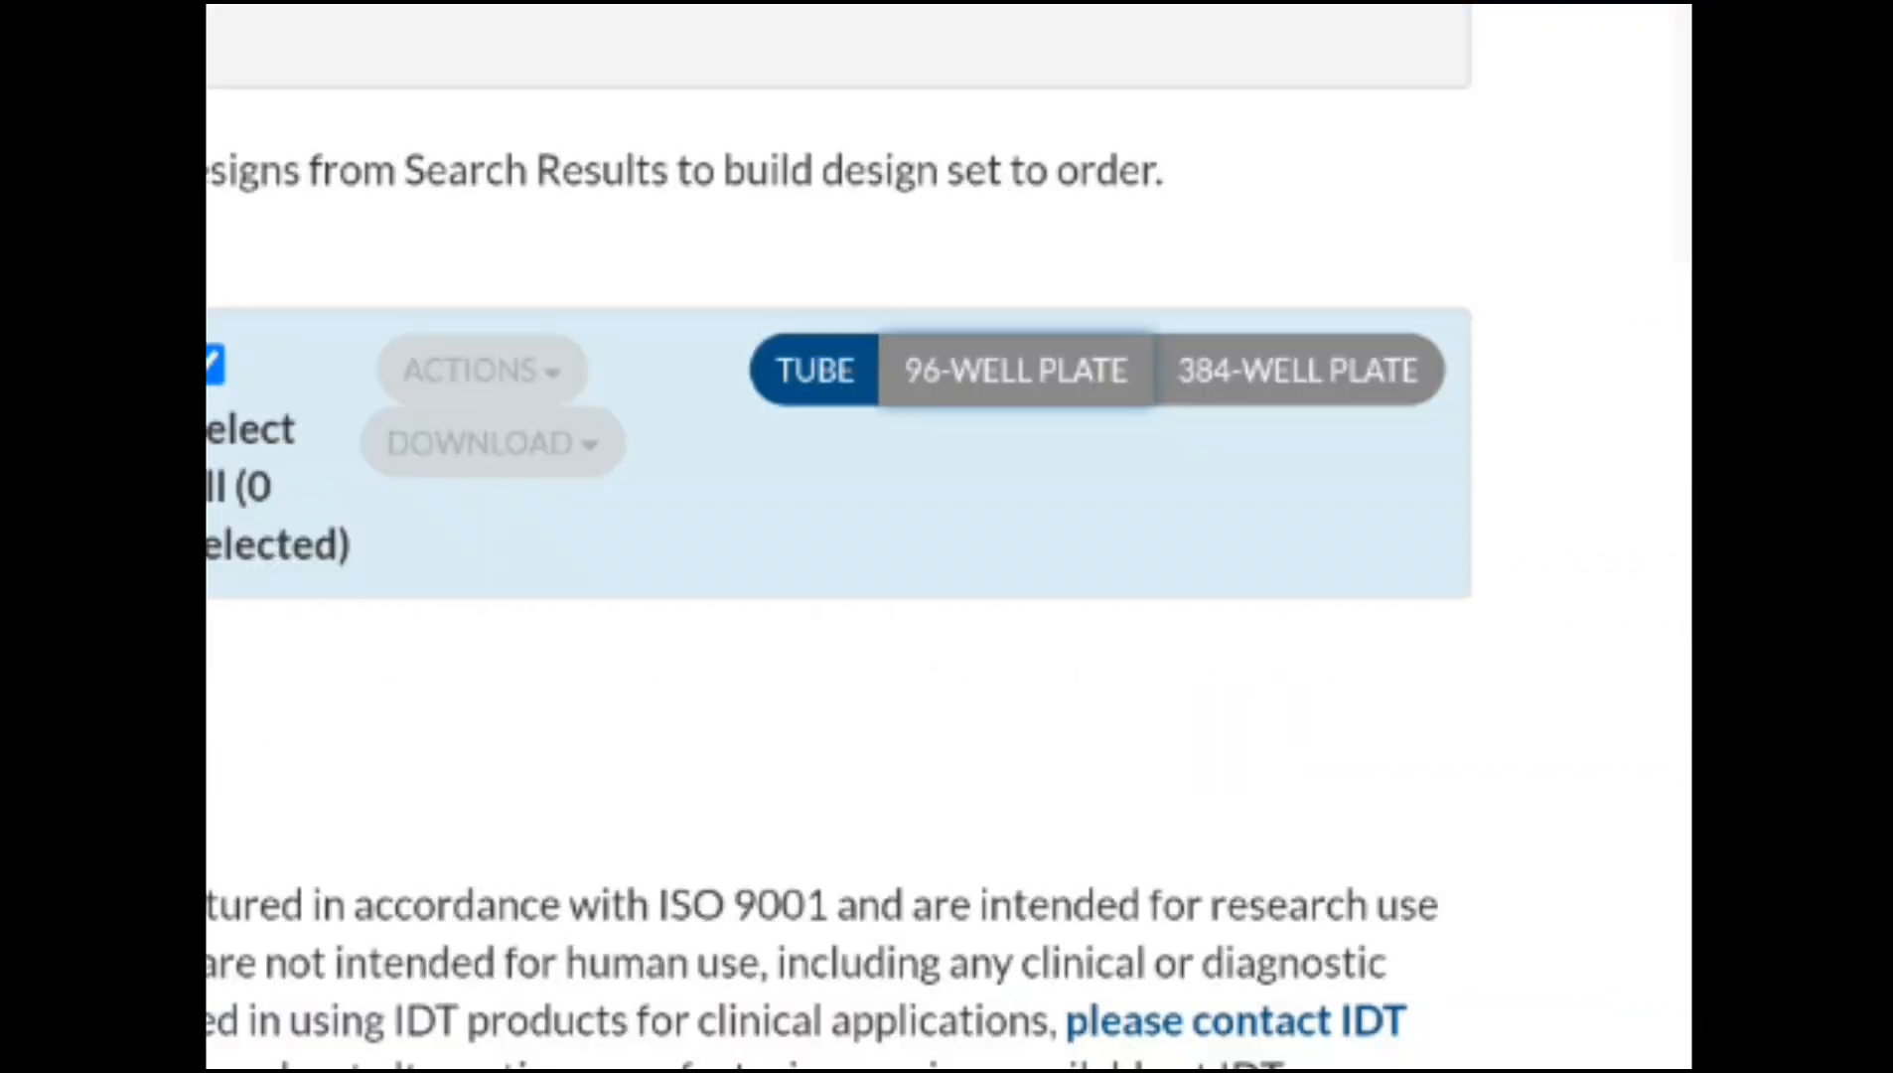
scroll(1236, 557, up, 5)
scroll(1241, 447, up, 4)
scroll(1209, 350, down, 3)
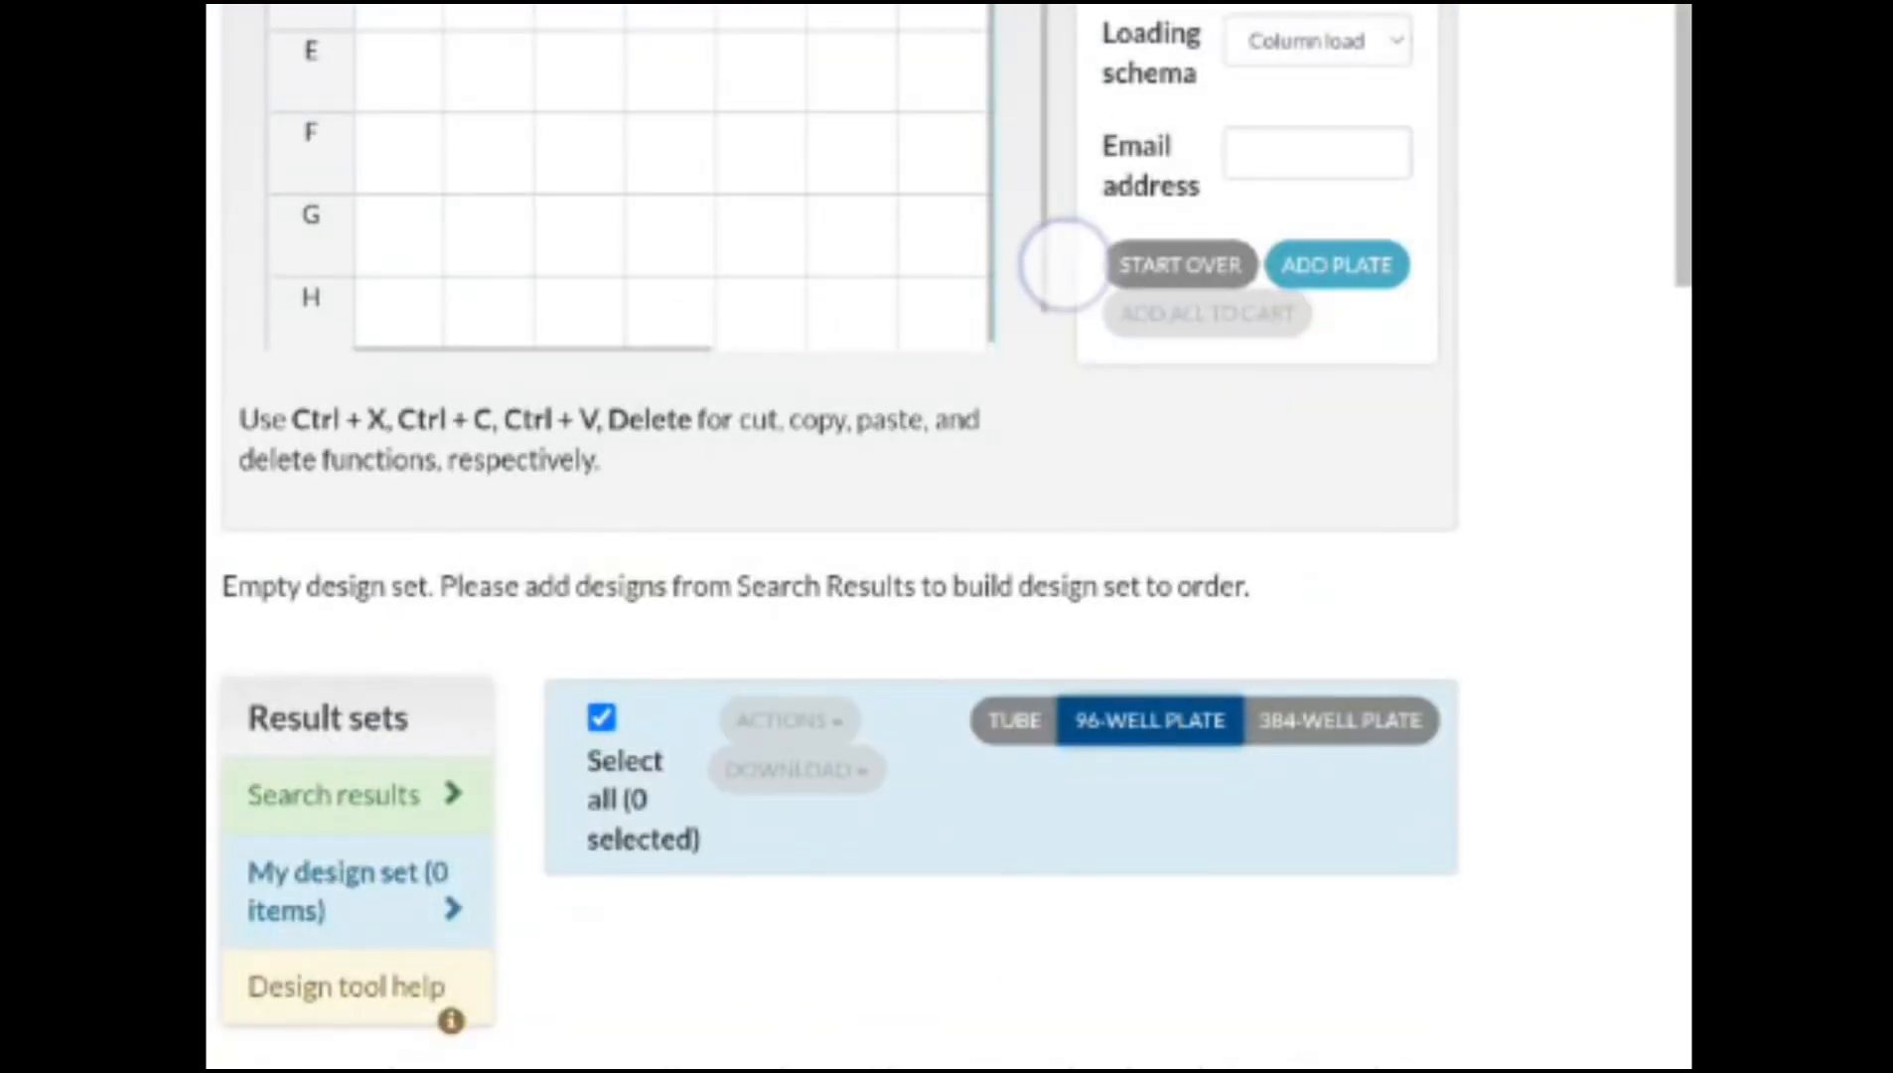
scroll(1063, 264, left, 2)
scroll(1192, 249, down, 2)
scroll(1222, 251, right, 2)
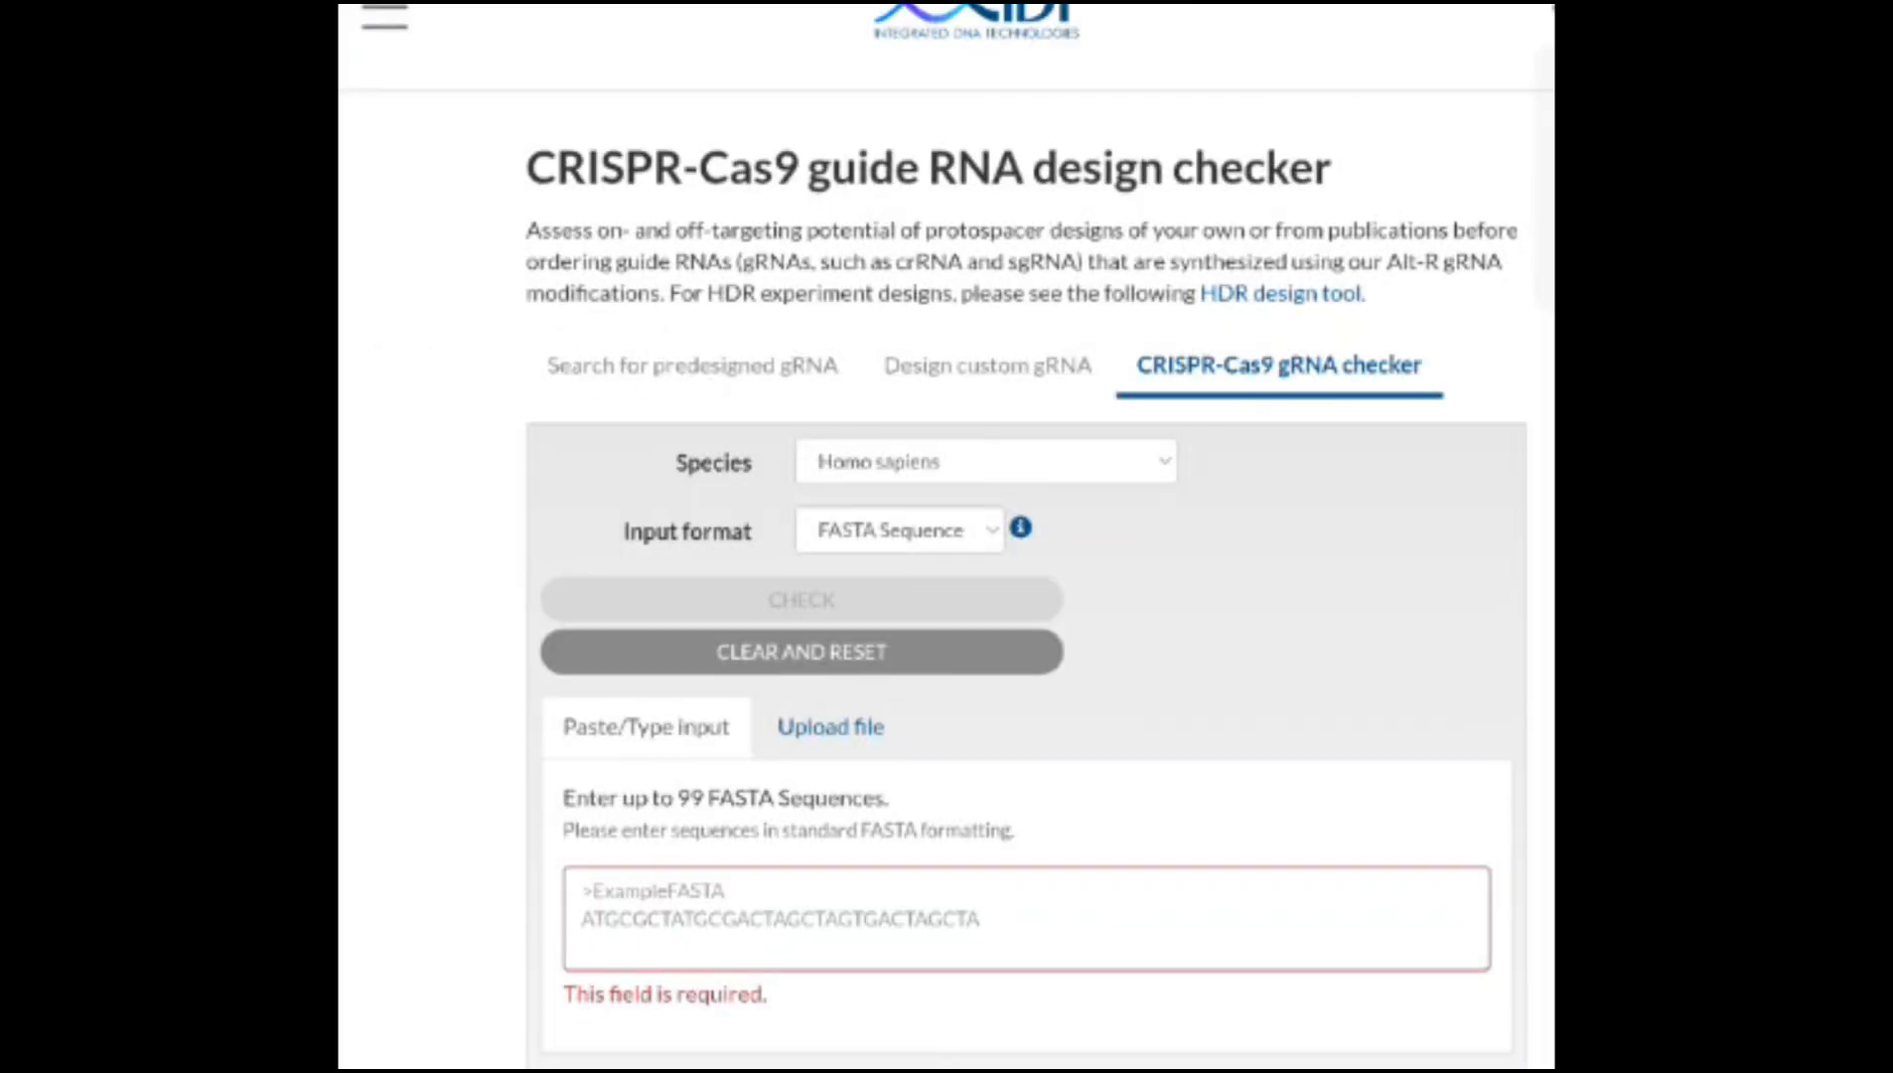
Explore the Design custom gRNA and predesigned gRNA search tabs, trying the Accession number and Design ID input formats
click(988, 366)
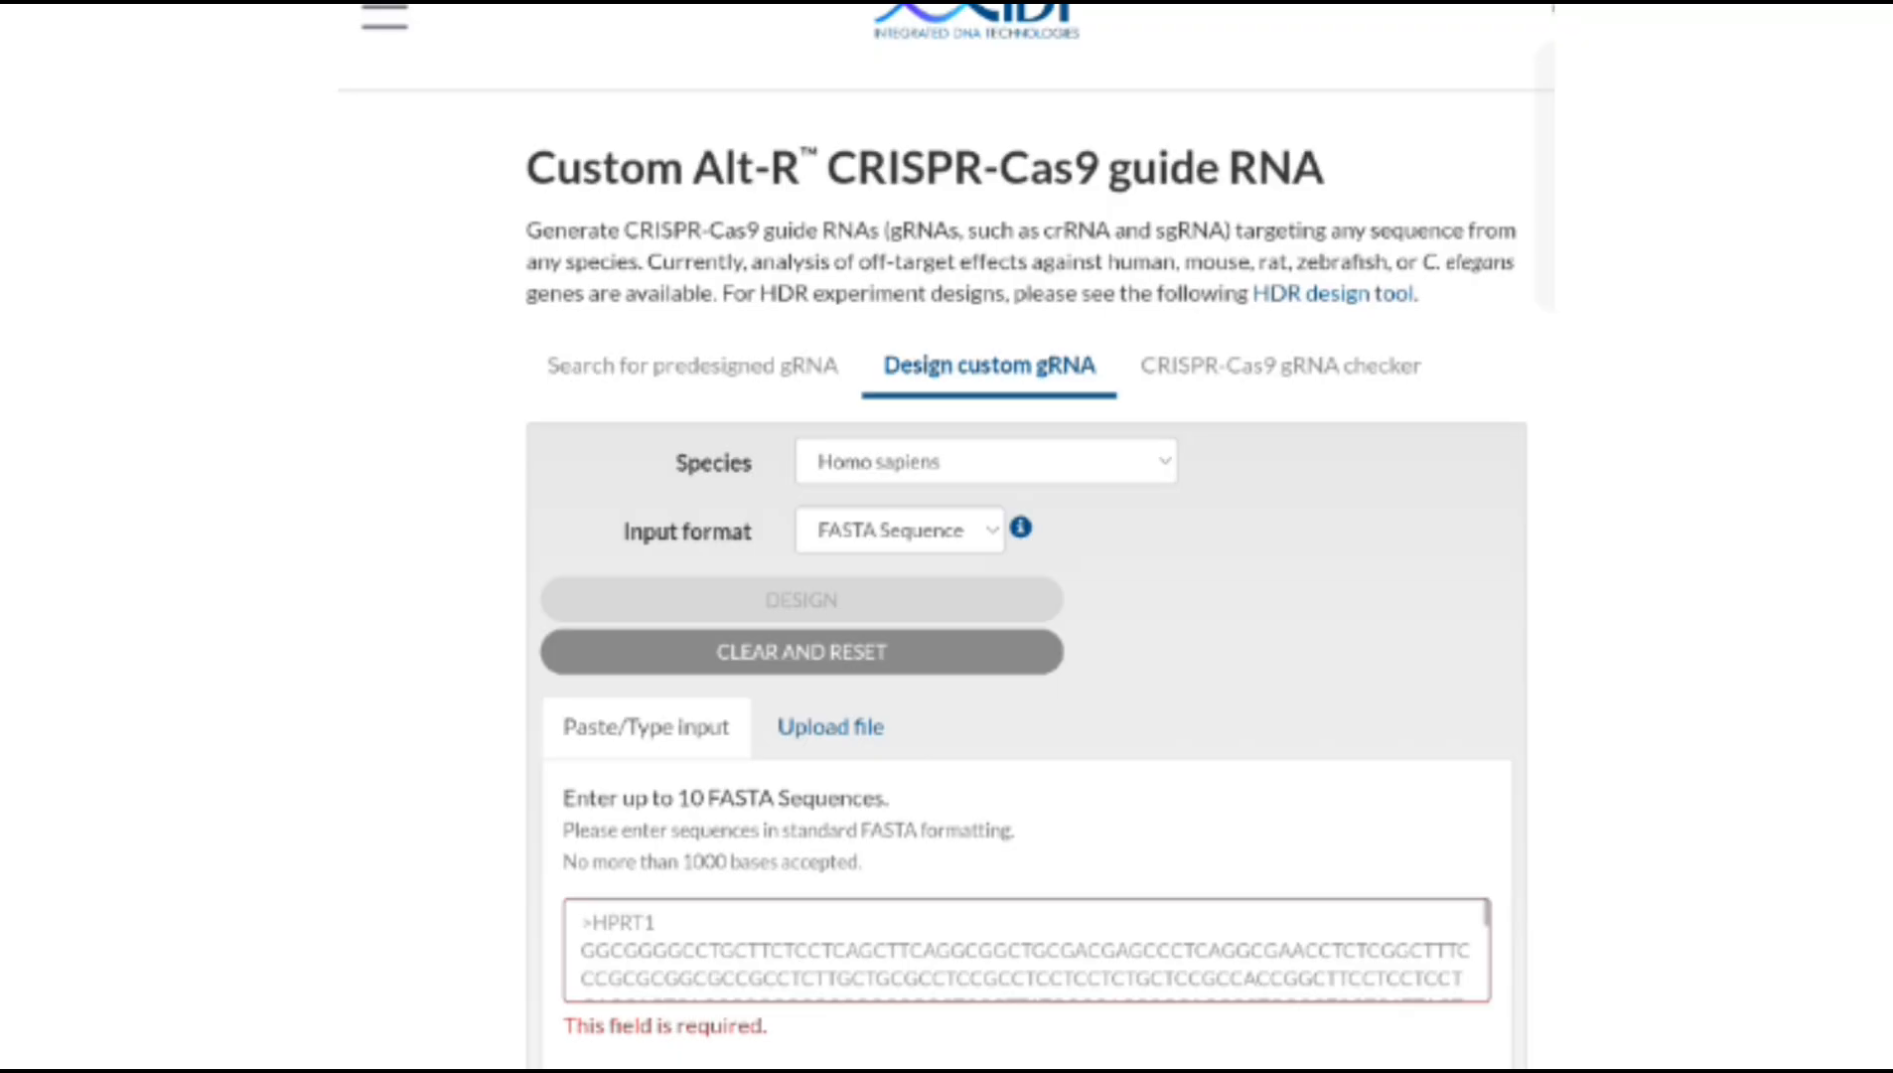
click(692, 366)
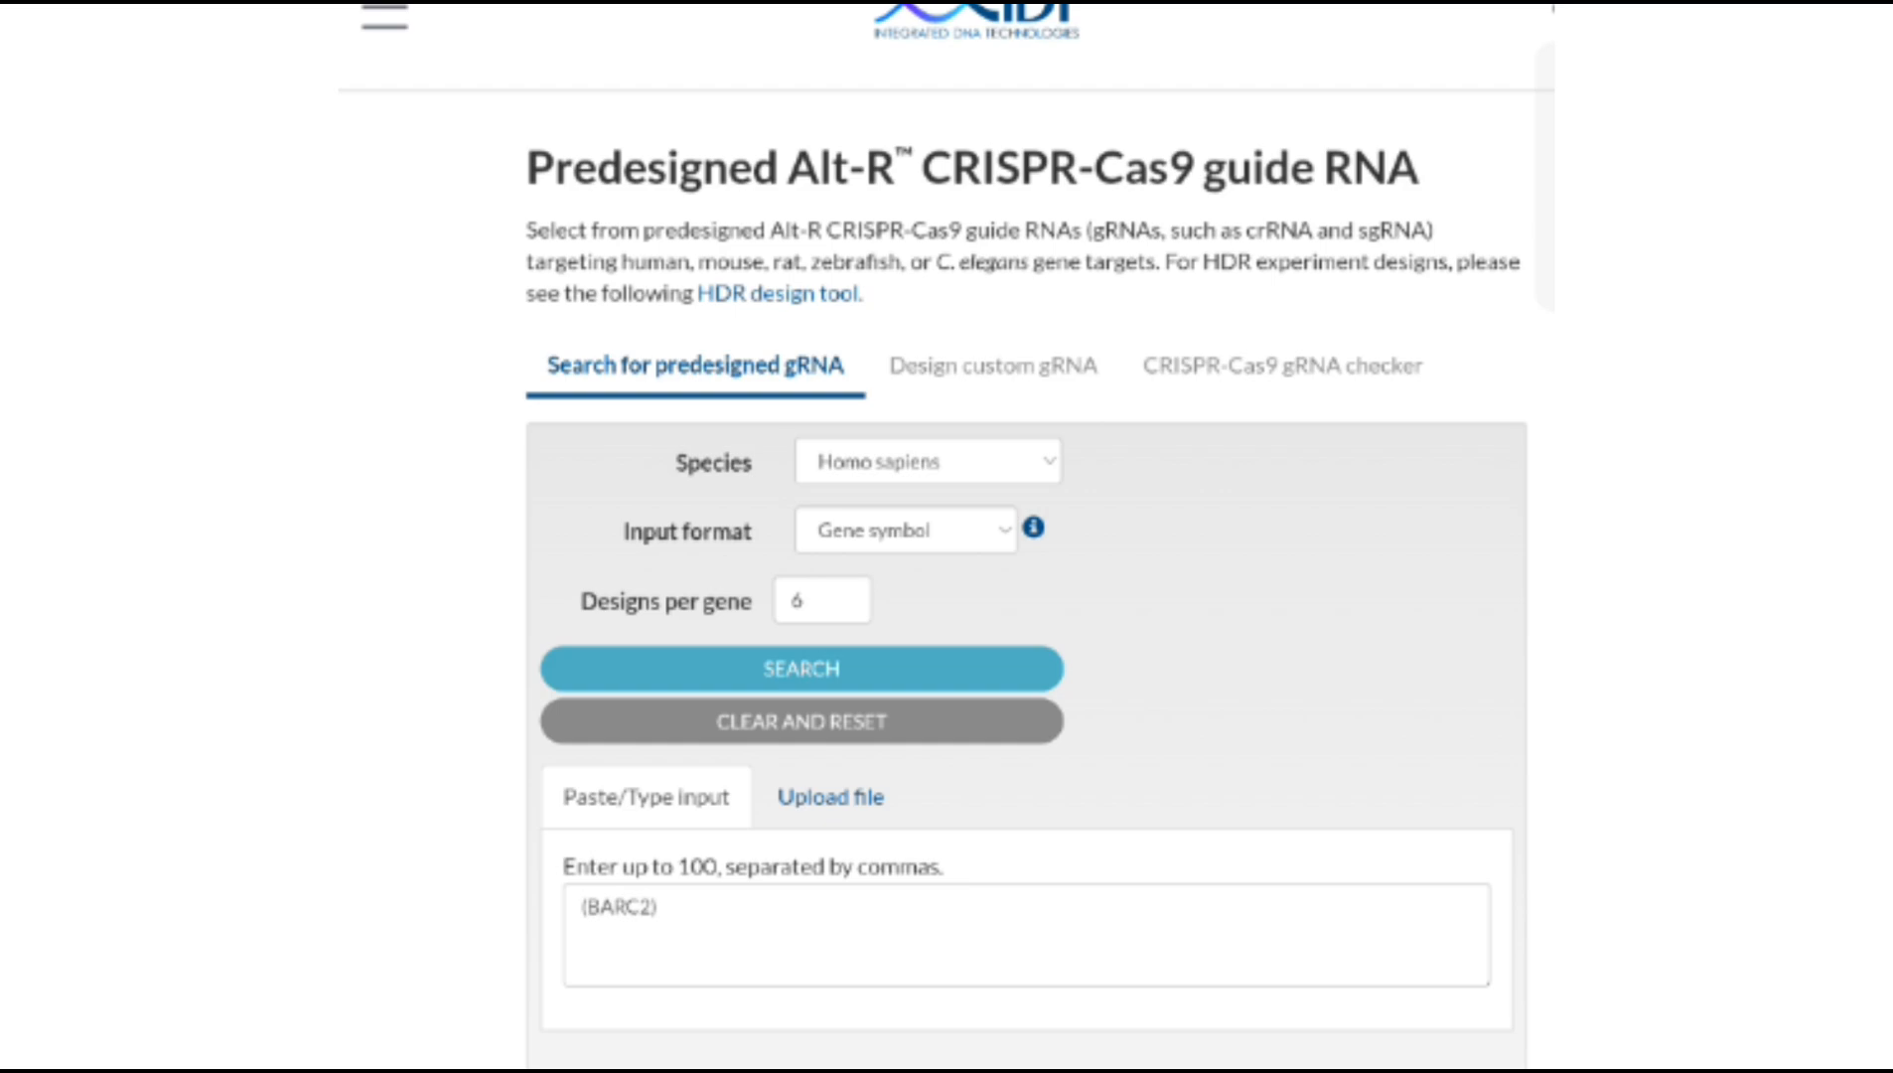
click(906, 530)
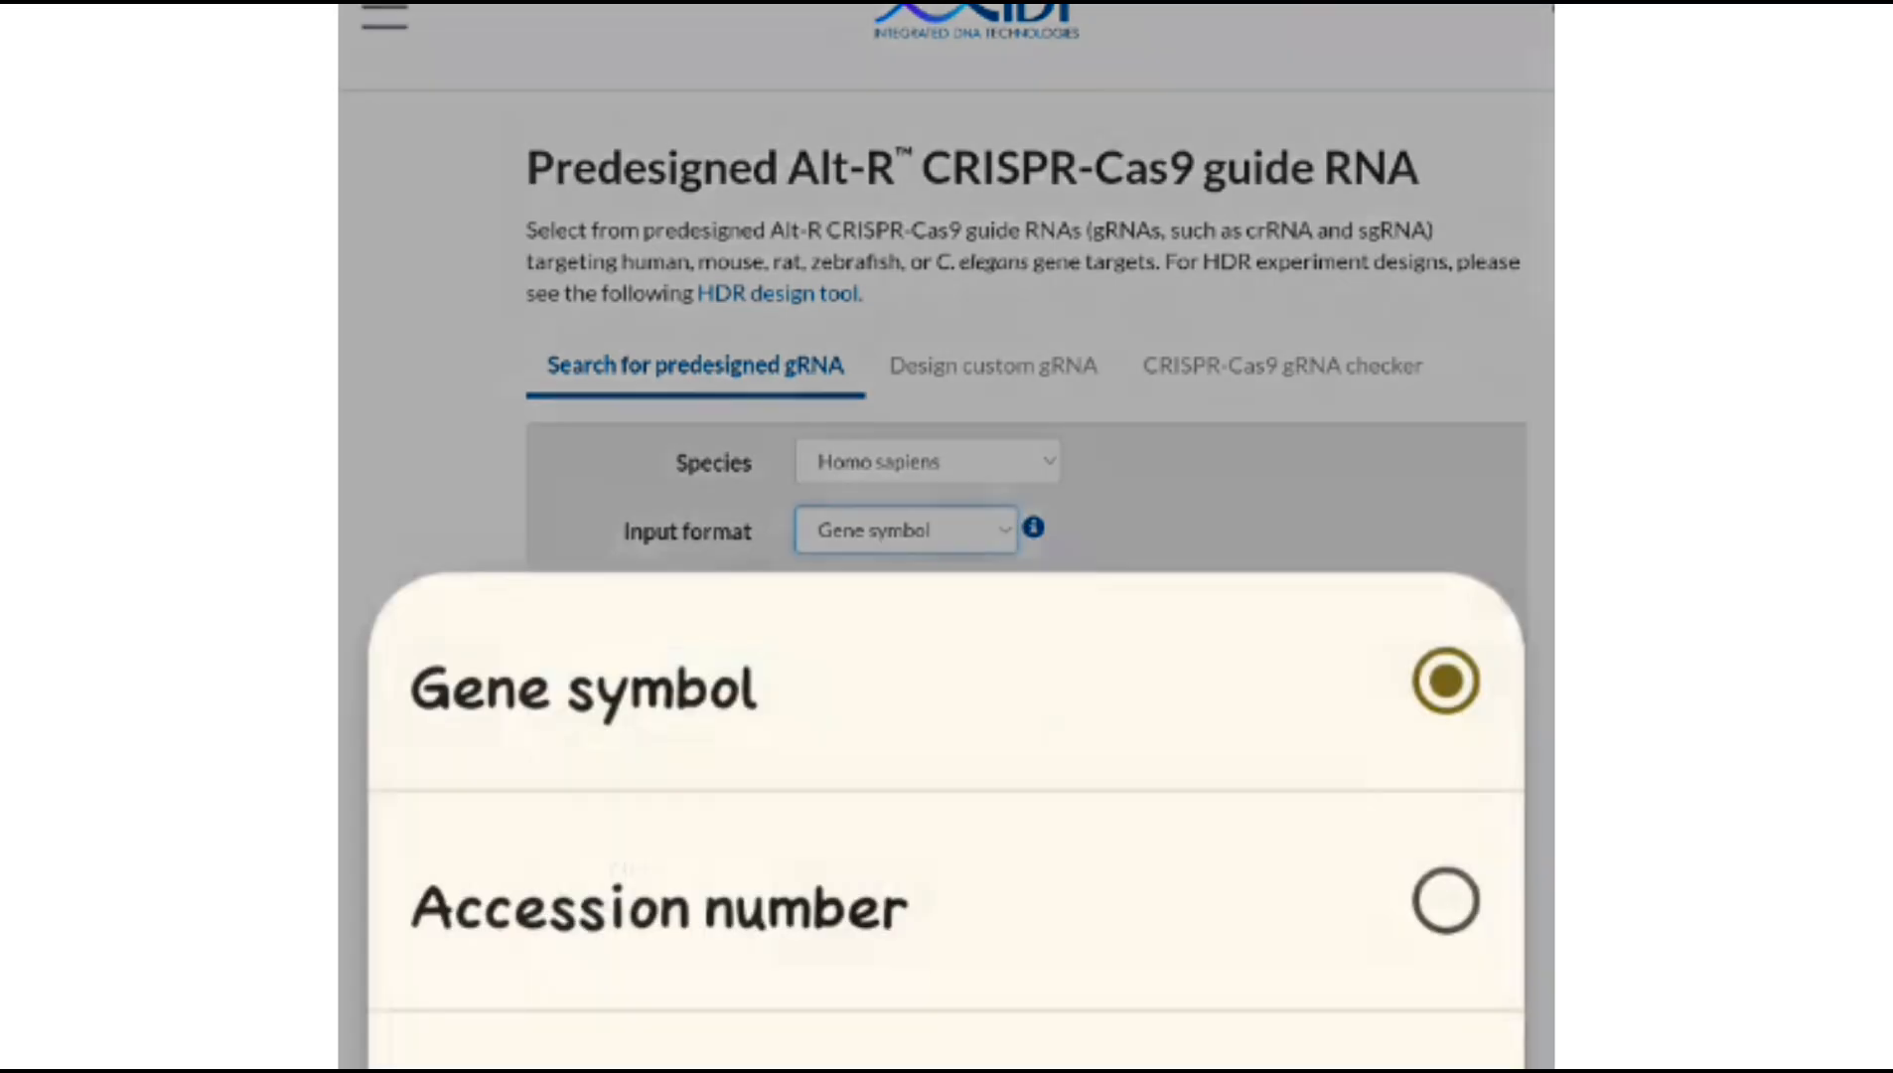
click(1115, 920)
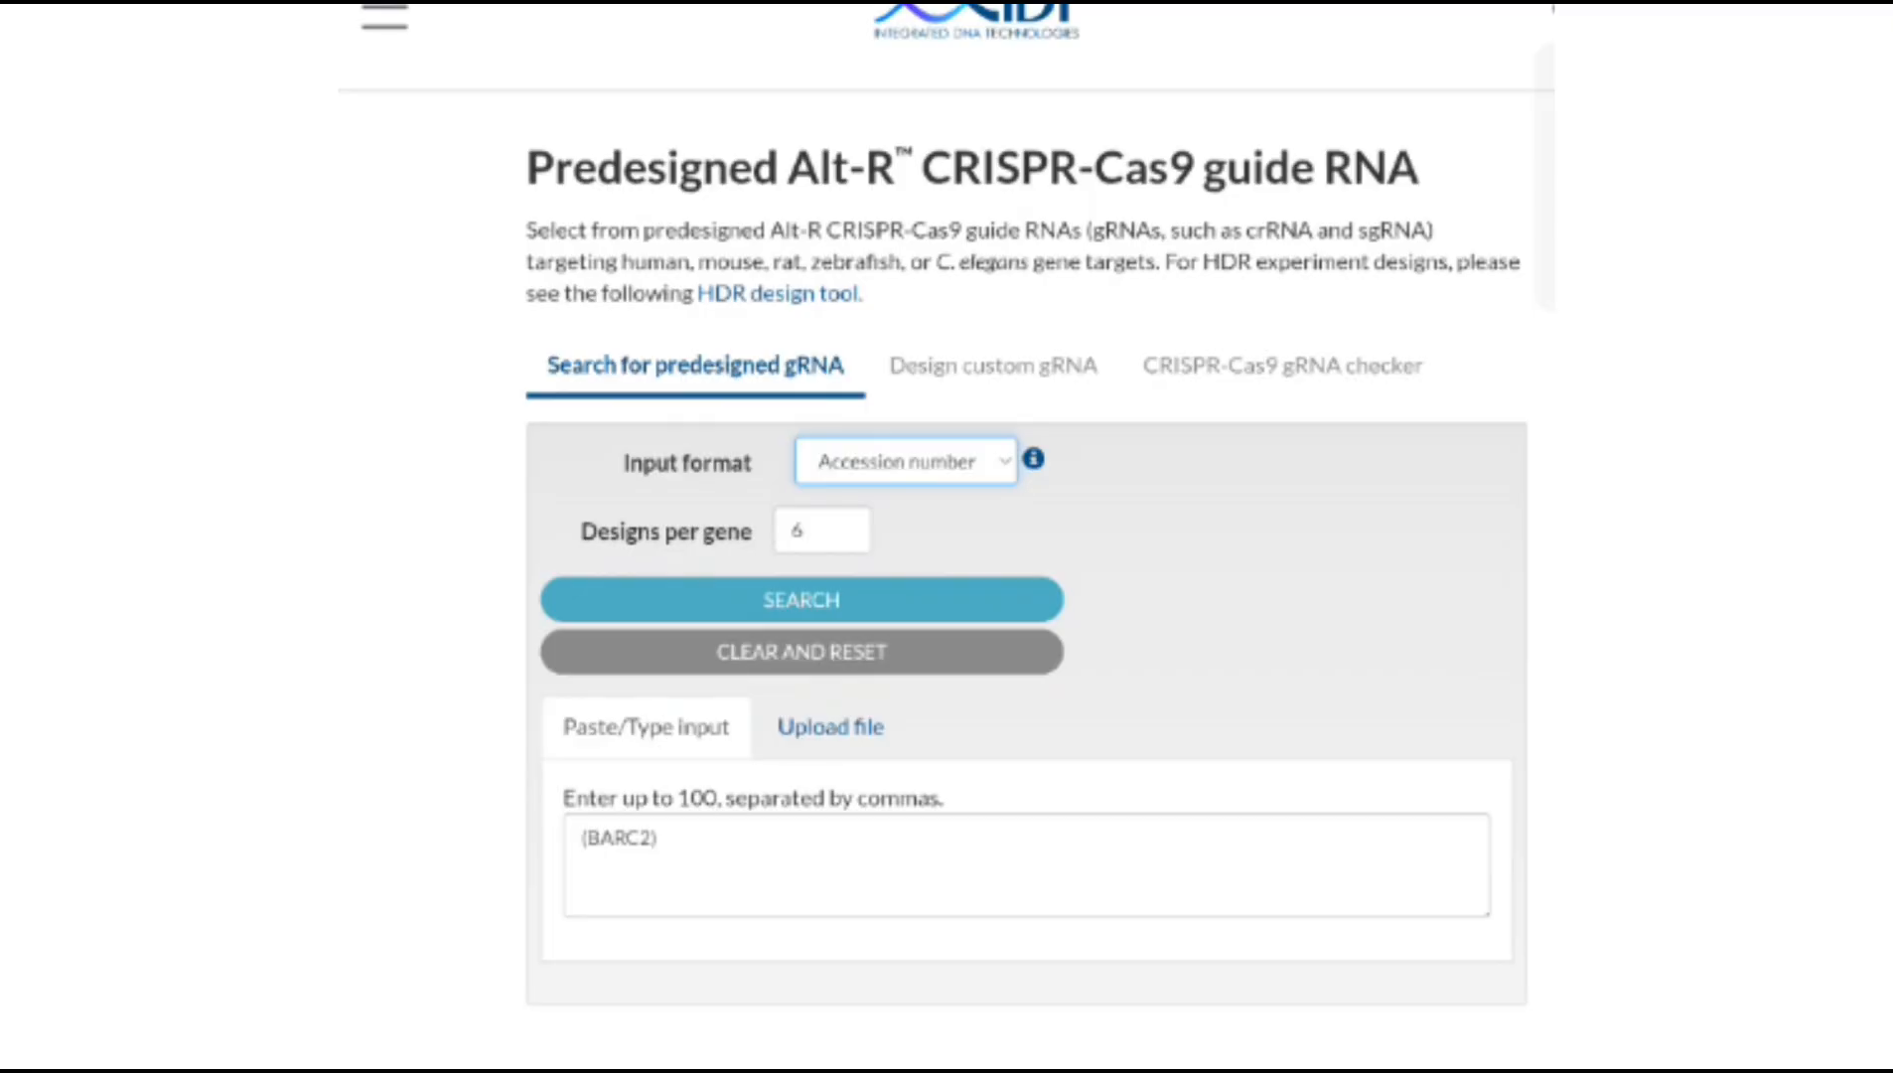
click(999, 469)
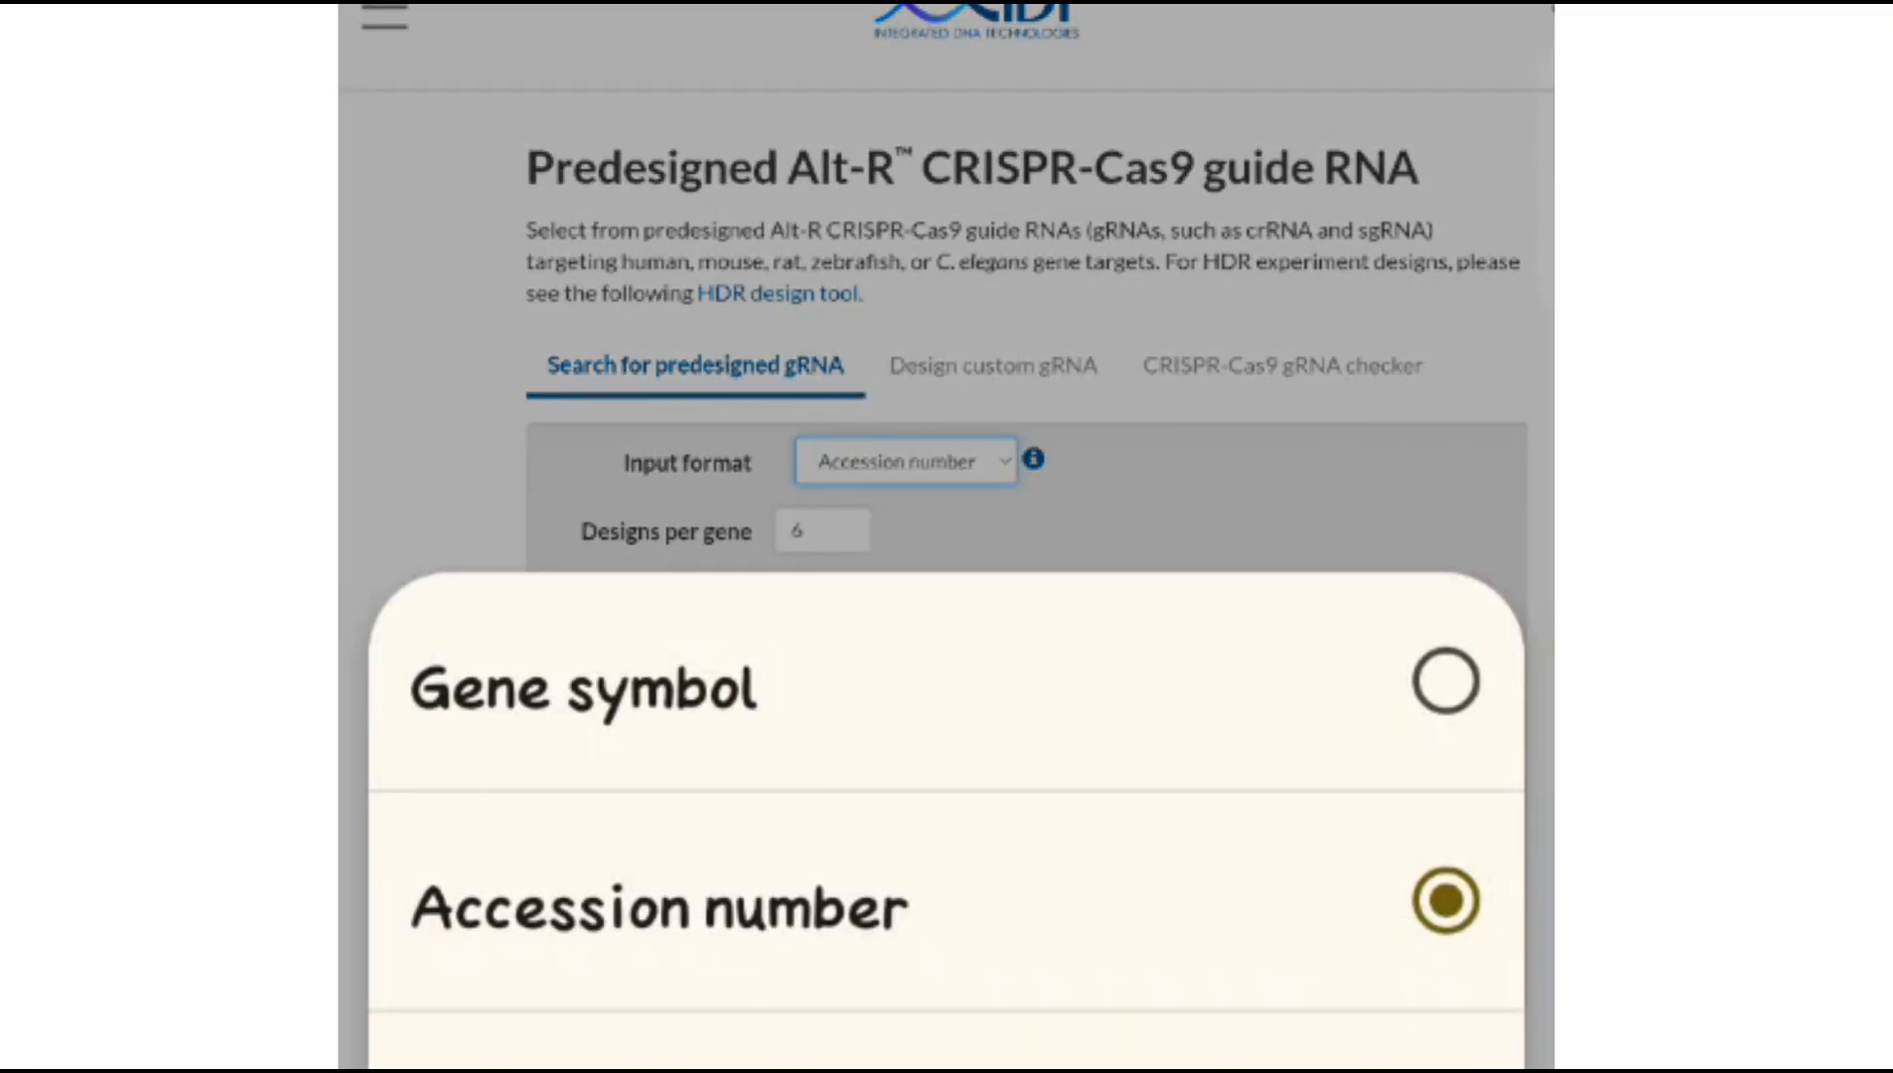
click(1093, 1054)
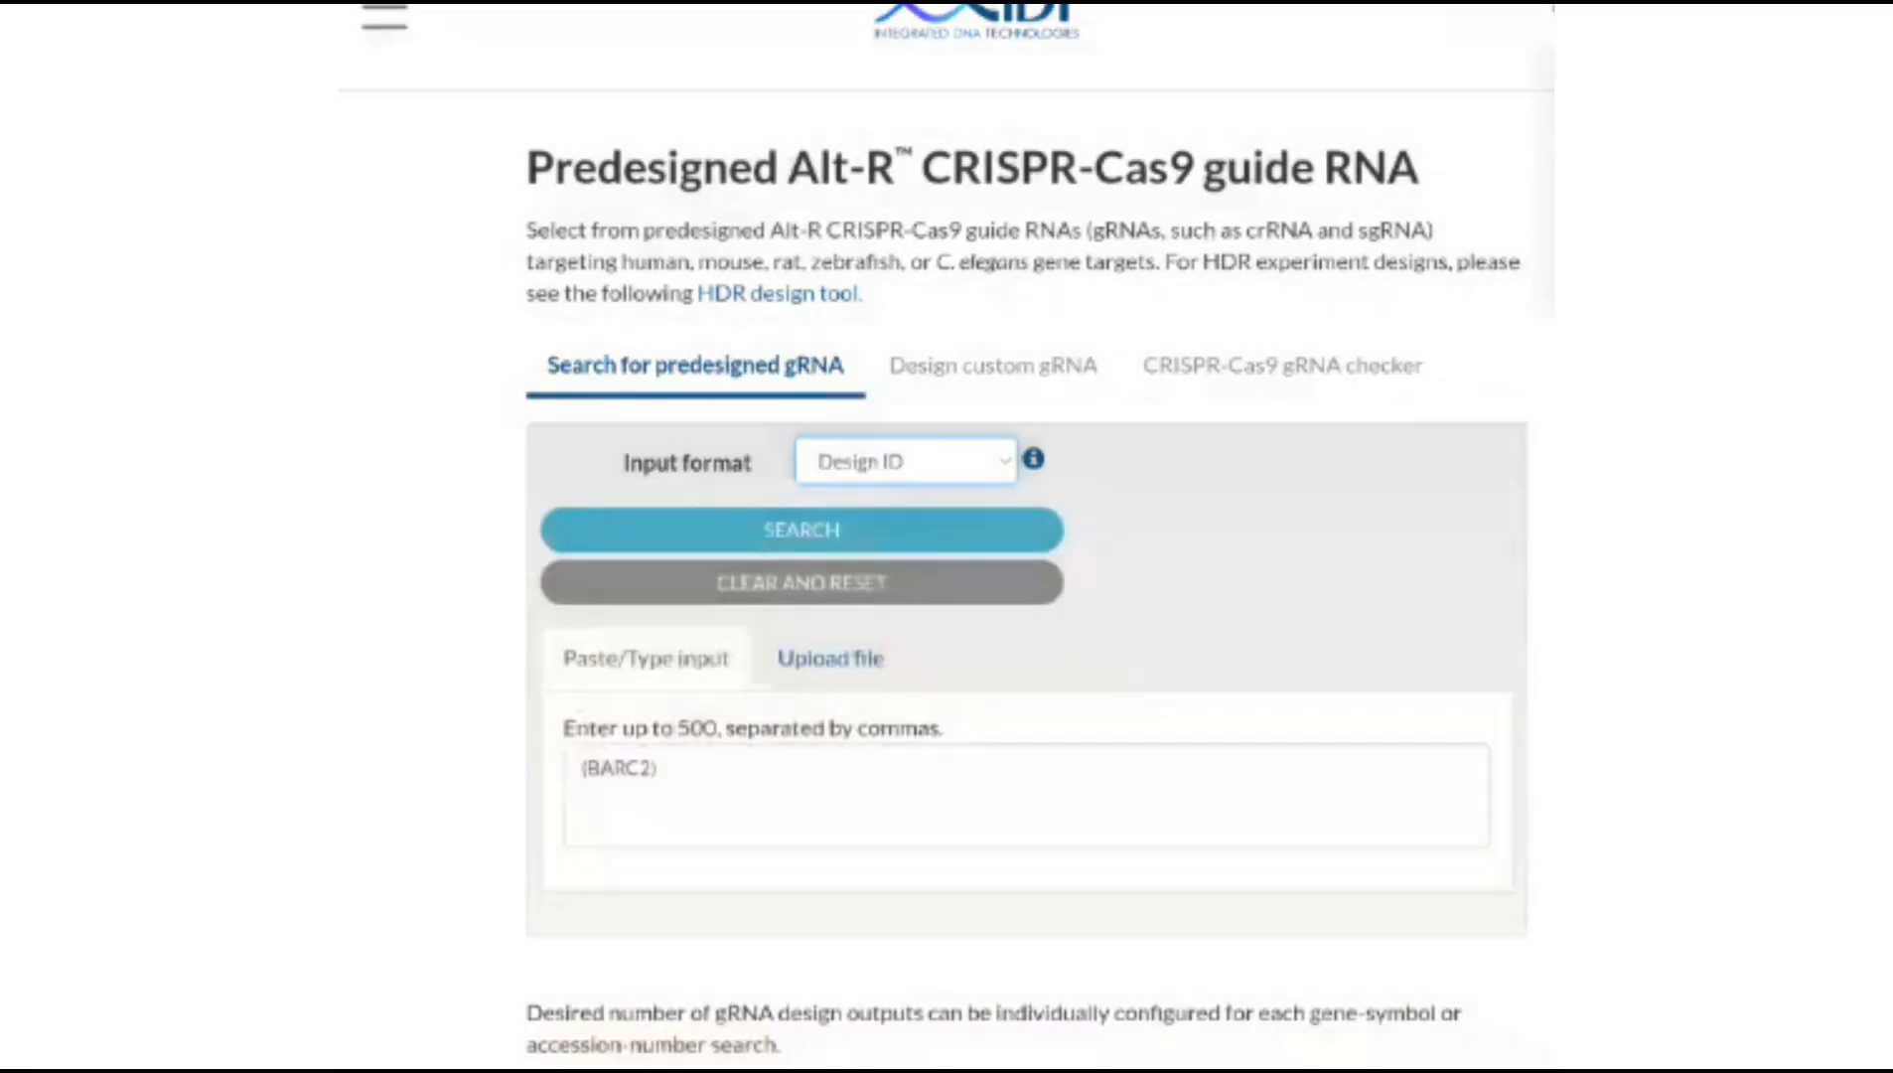
Switch between the Design custom gRNA, CRISPR-Cas9 gRNA checker and predesigned gRNA search tabs
click(993, 366)
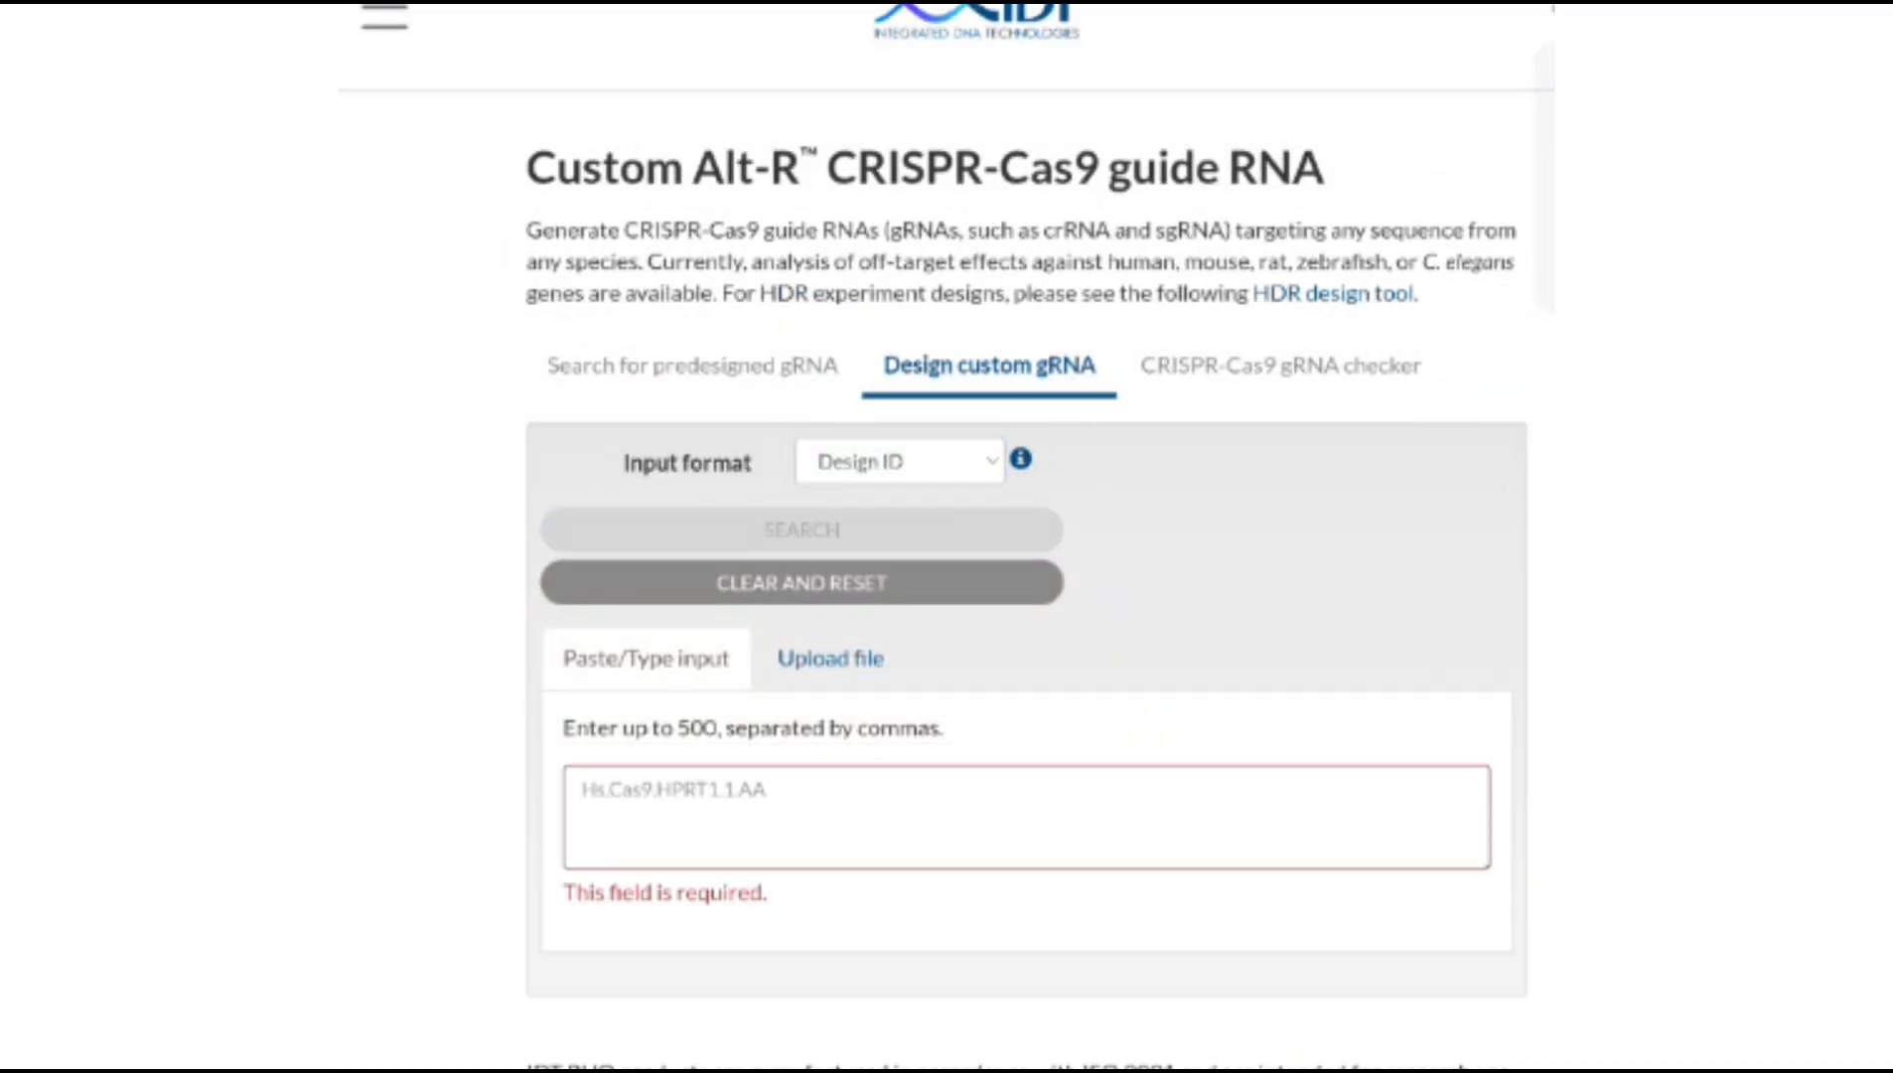
click(1280, 366)
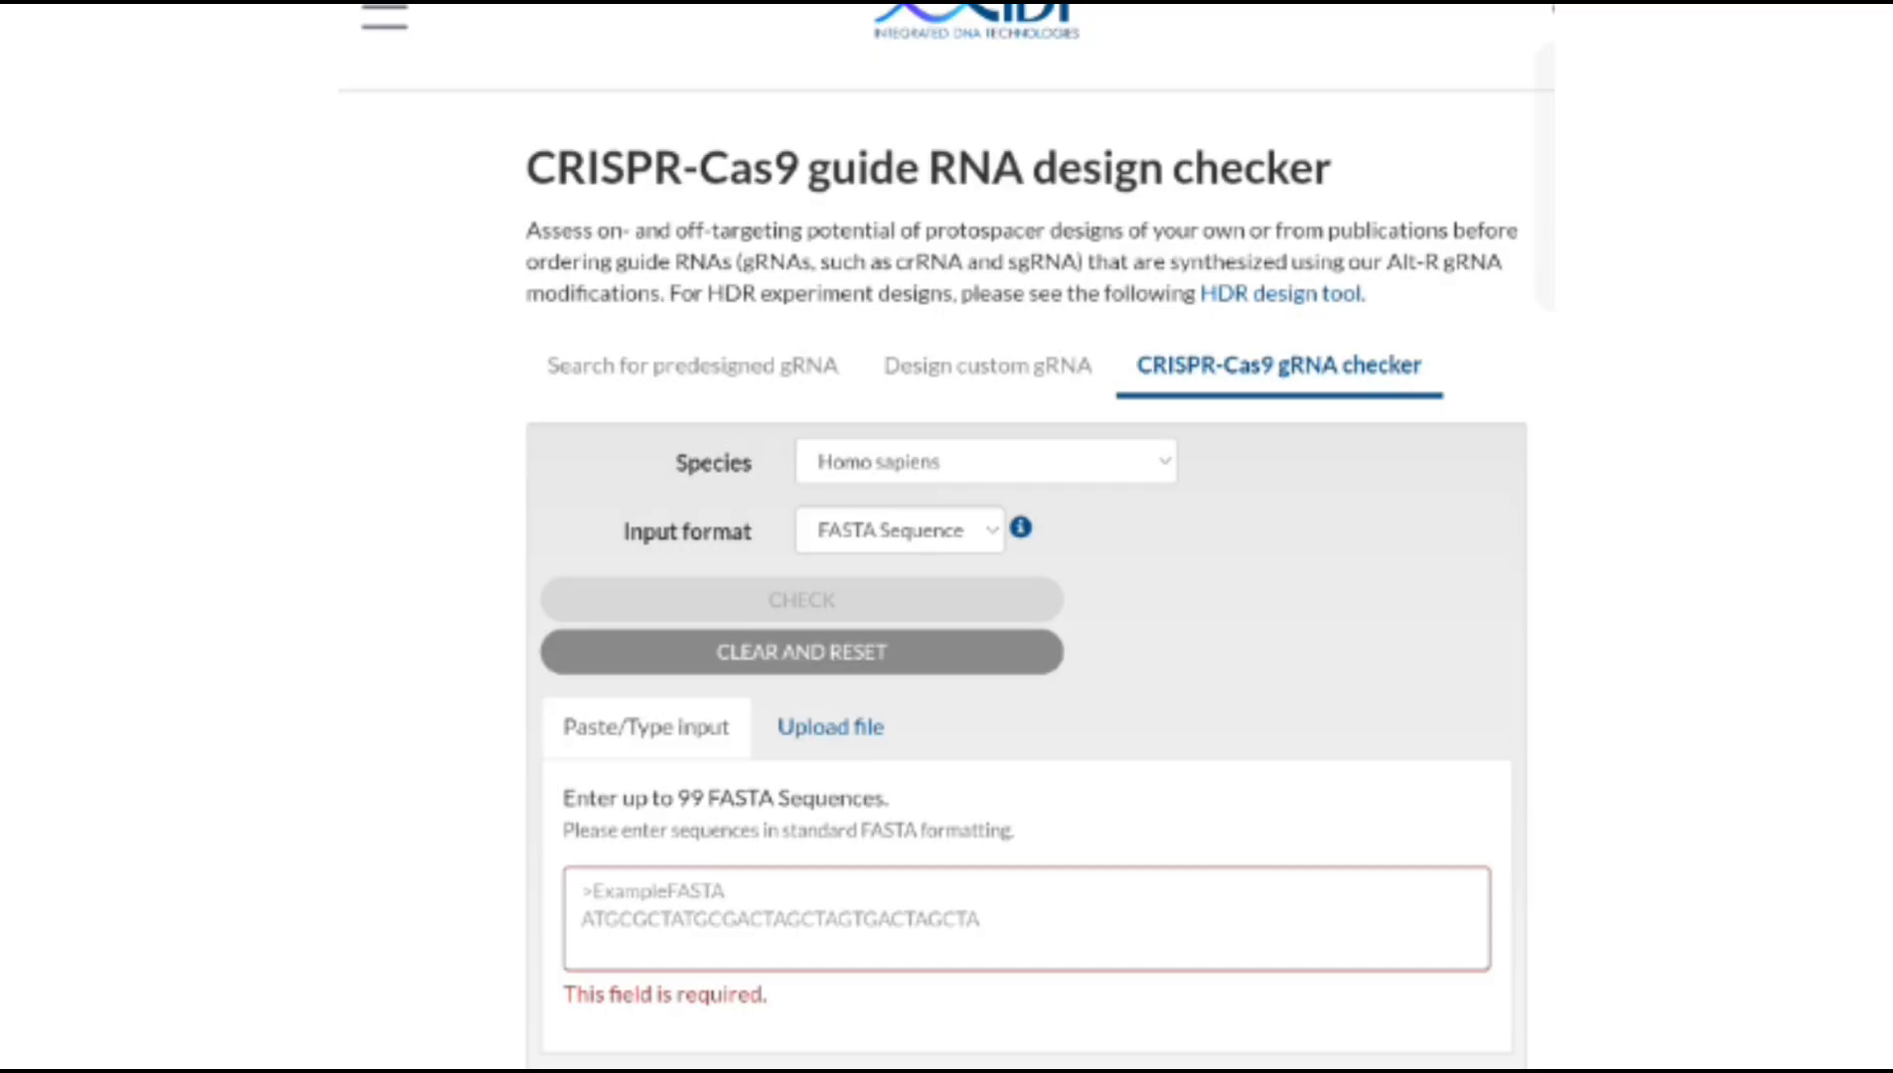
click(988, 366)
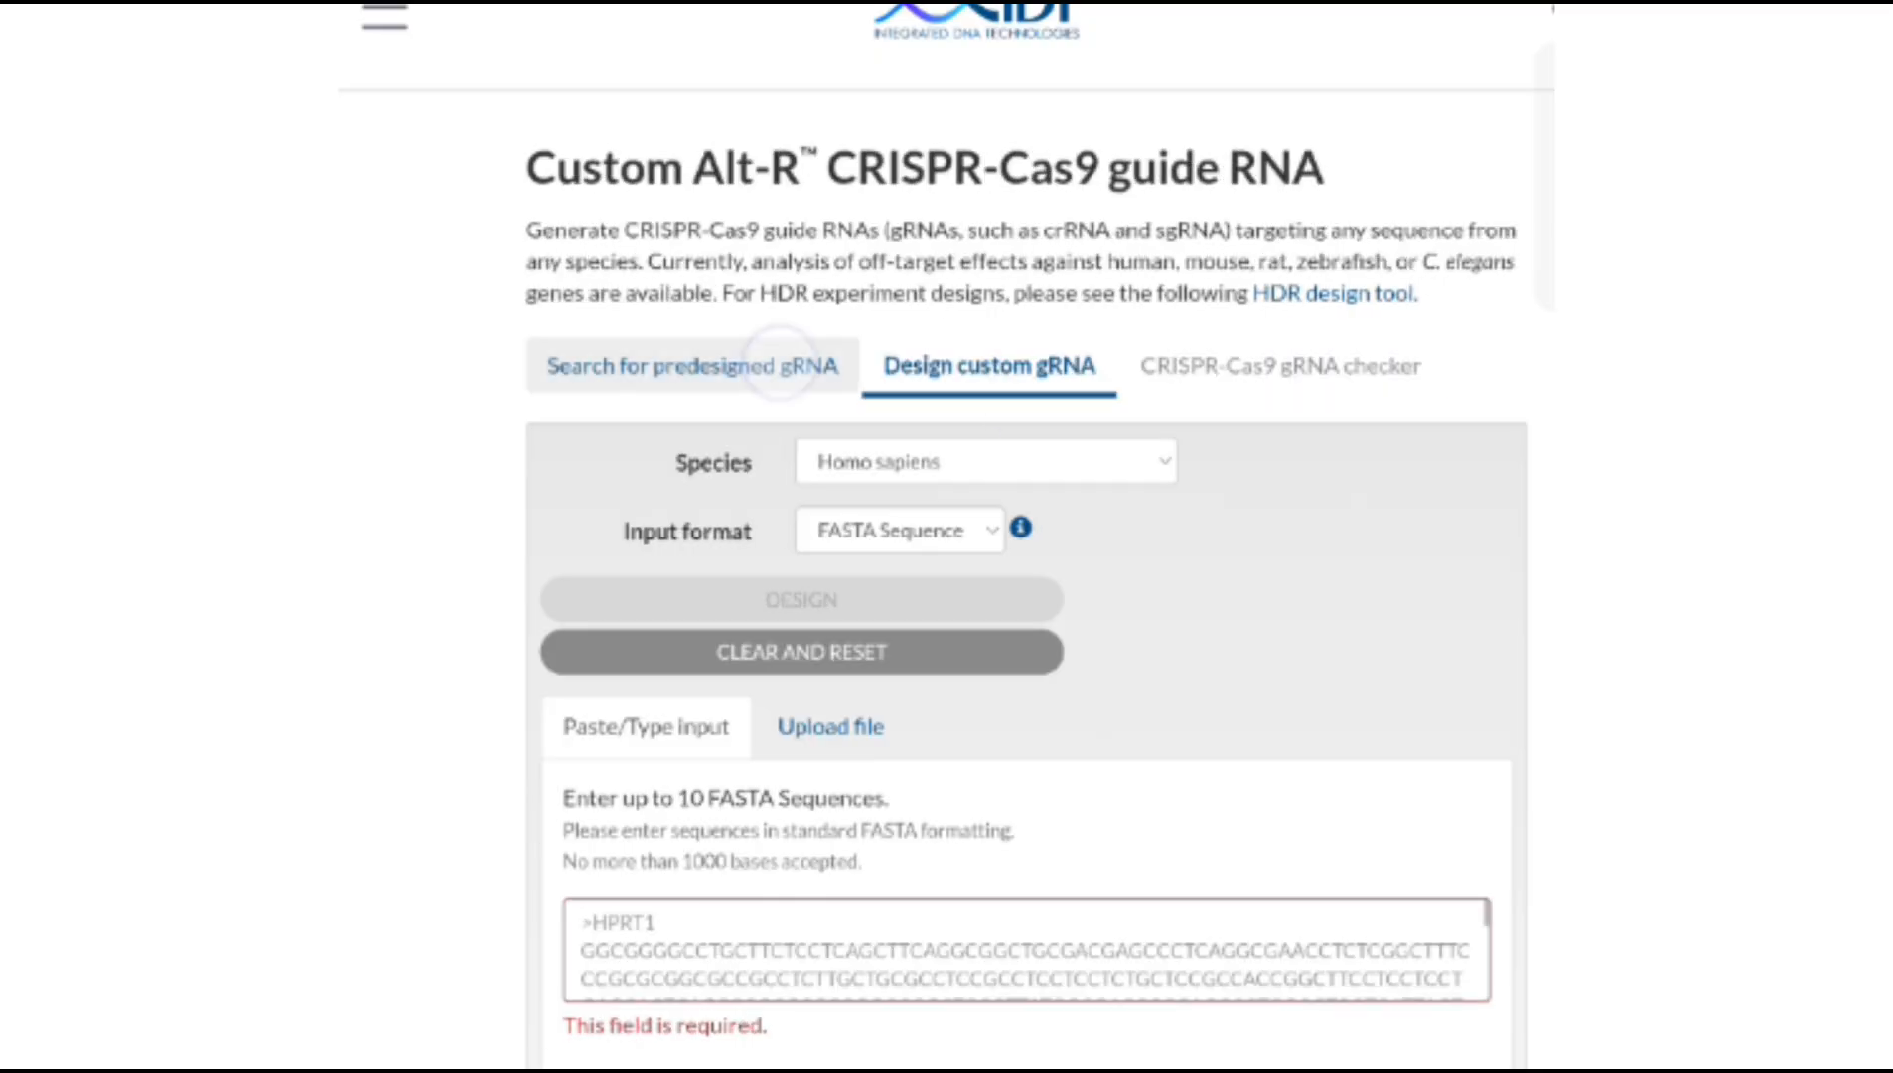
click(693, 365)
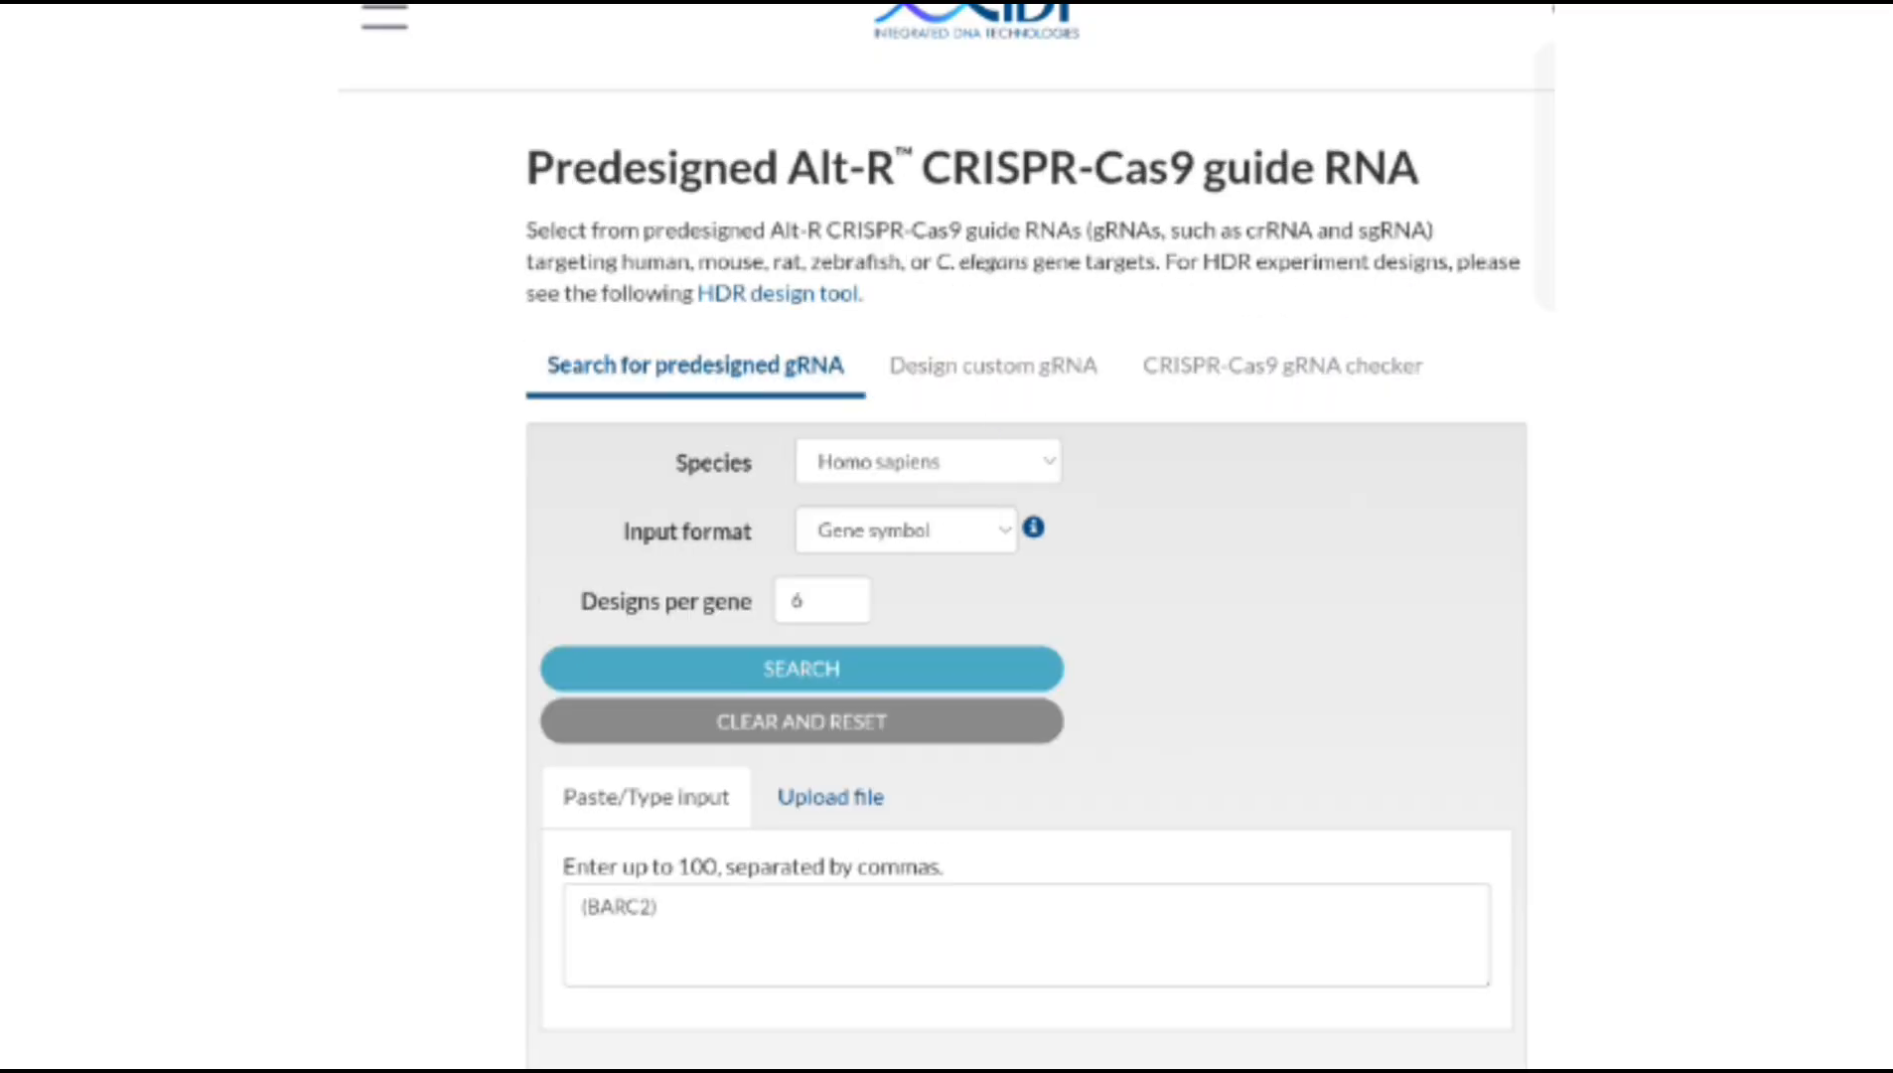